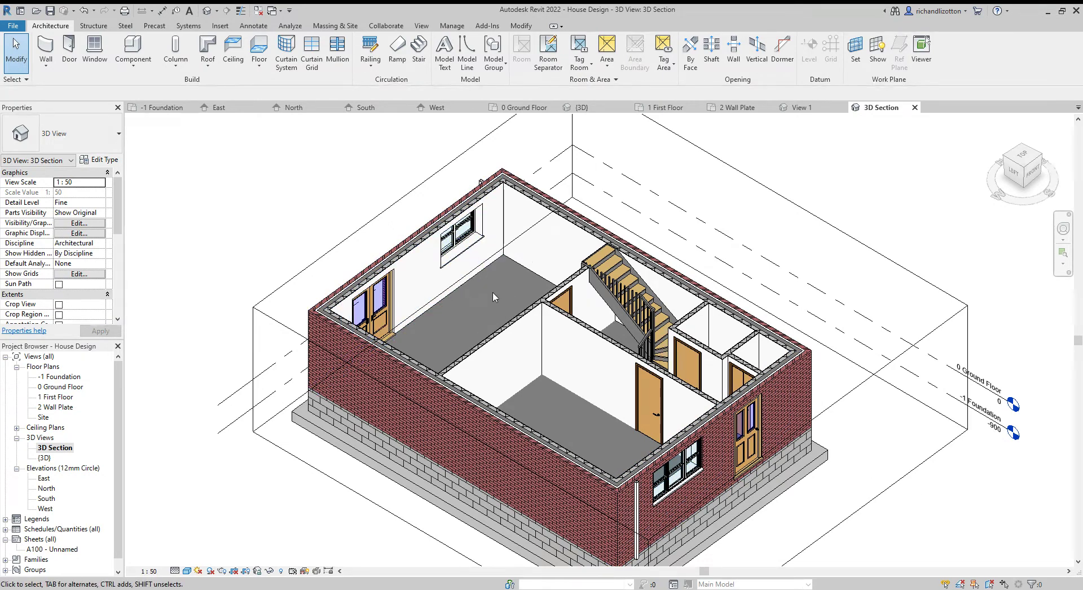
- Look over the house in the 3D section, then switch to the 0 Ground Floor plan and frame the upper room
shift+middle_drag(499, 278, 525, 282)
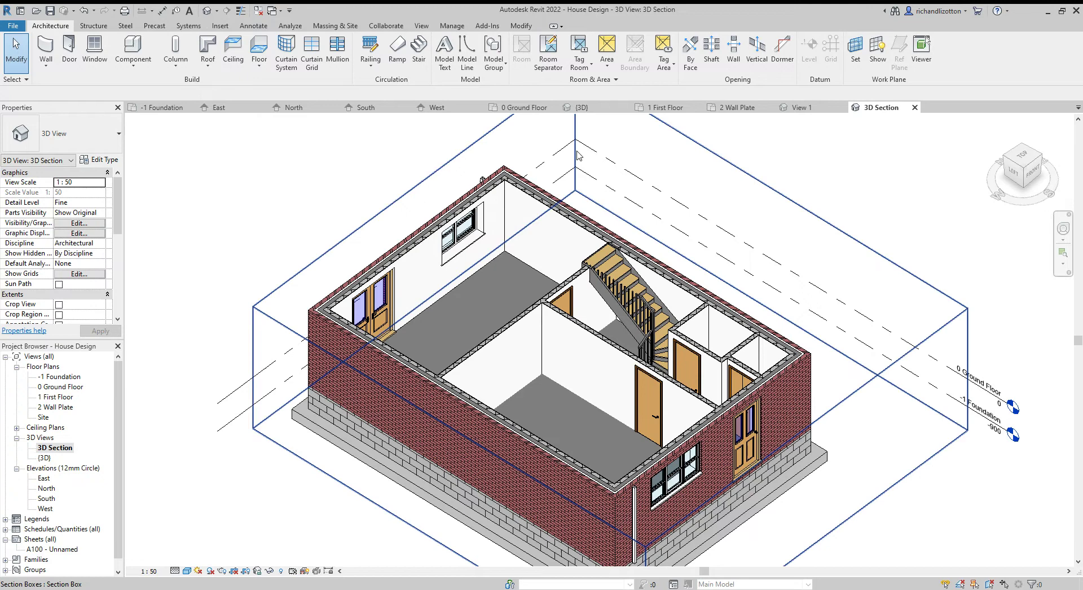
click(530, 107)
scroll(575, 366, down, 2)
scroll(566, 370, up, 2)
middle_drag(564, 367, 609, 365)
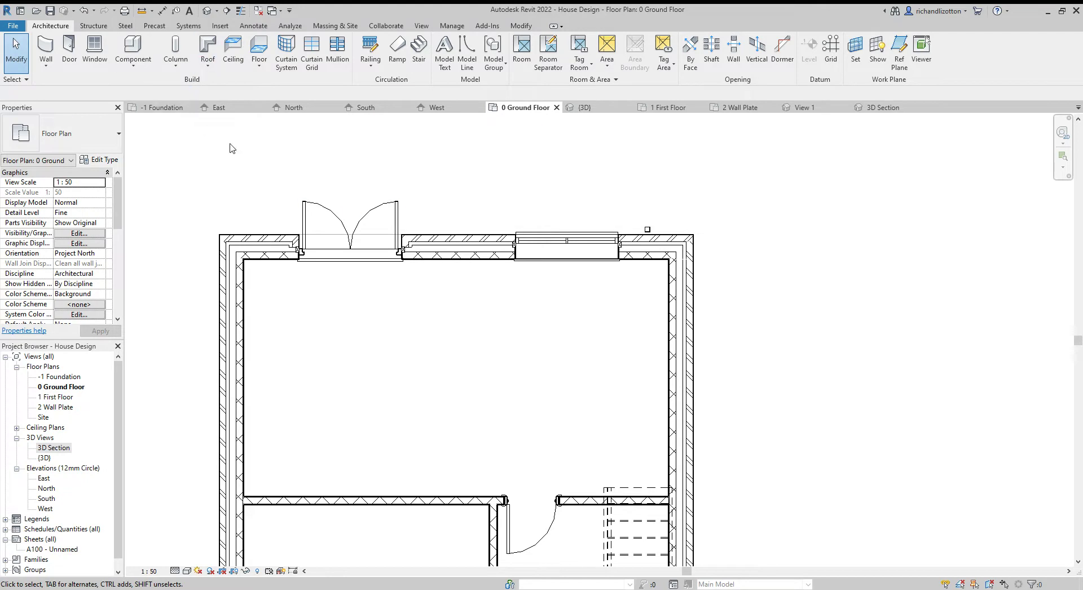
- Start a component and browse the family library to UK > Casework > Base Cabinets
click(141, 49)
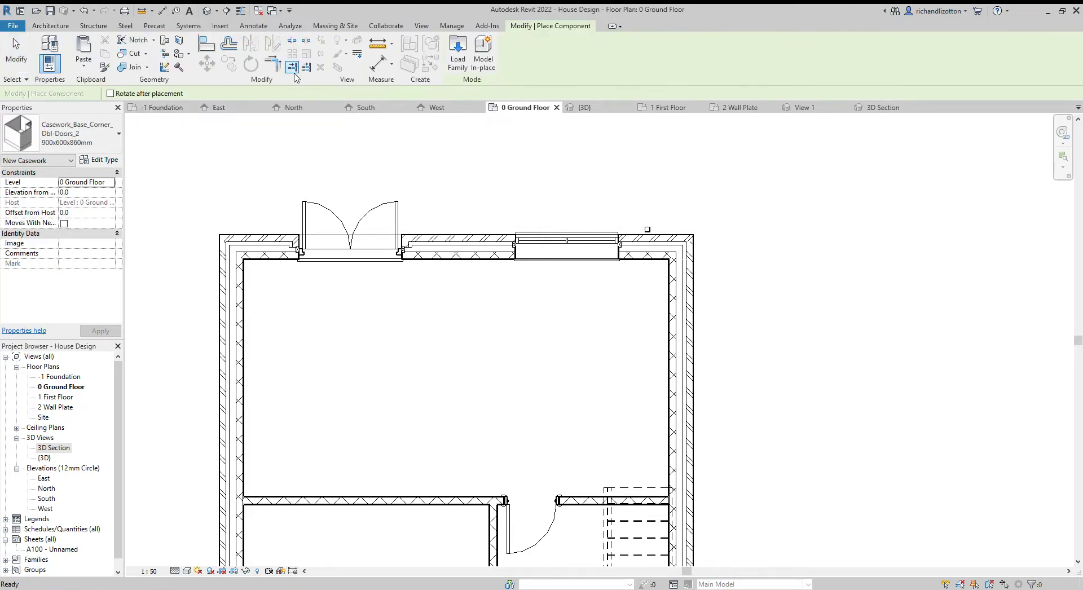
click(458, 63)
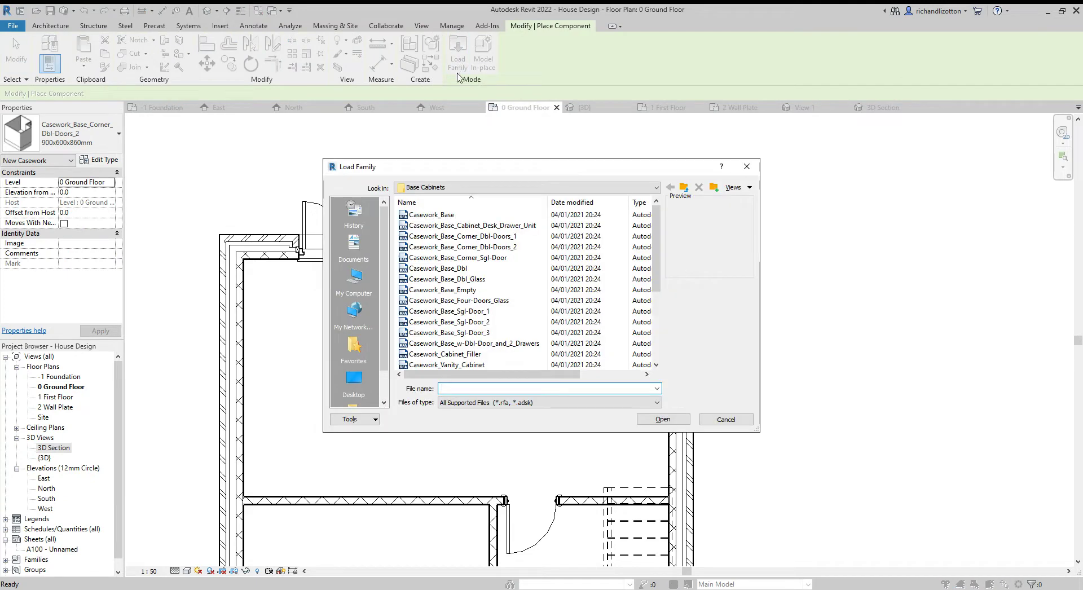
click(686, 189)
click(685, 189)
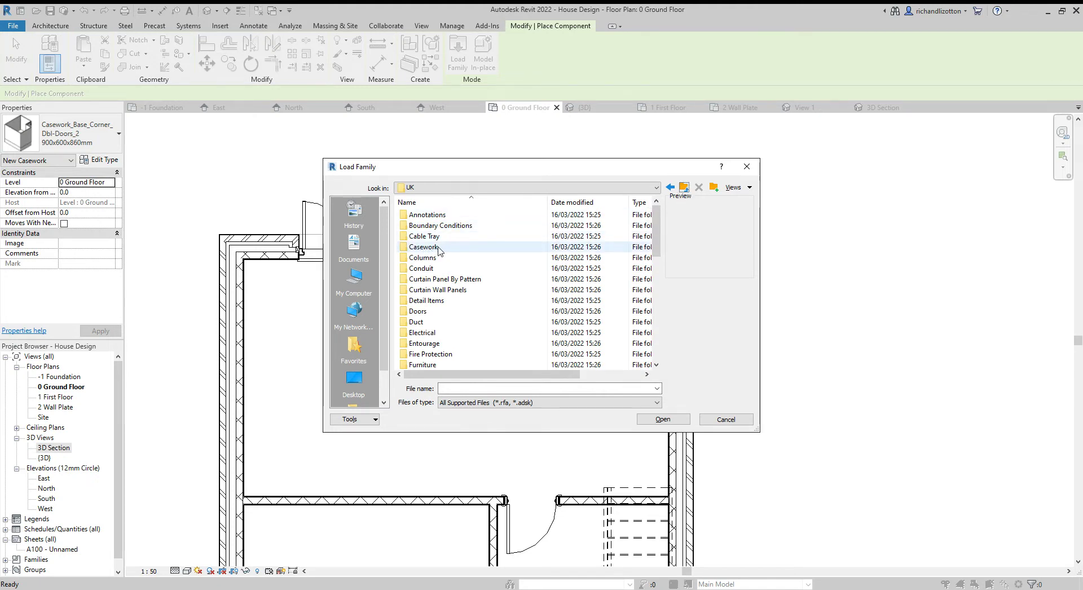
double_click(423, 246)
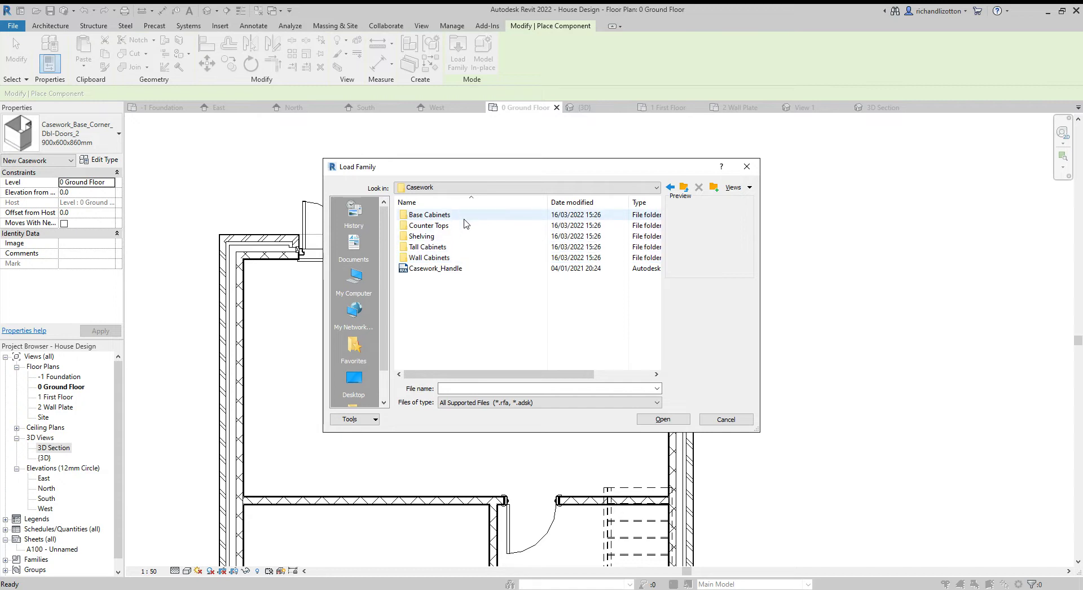
double_click(466, 222)
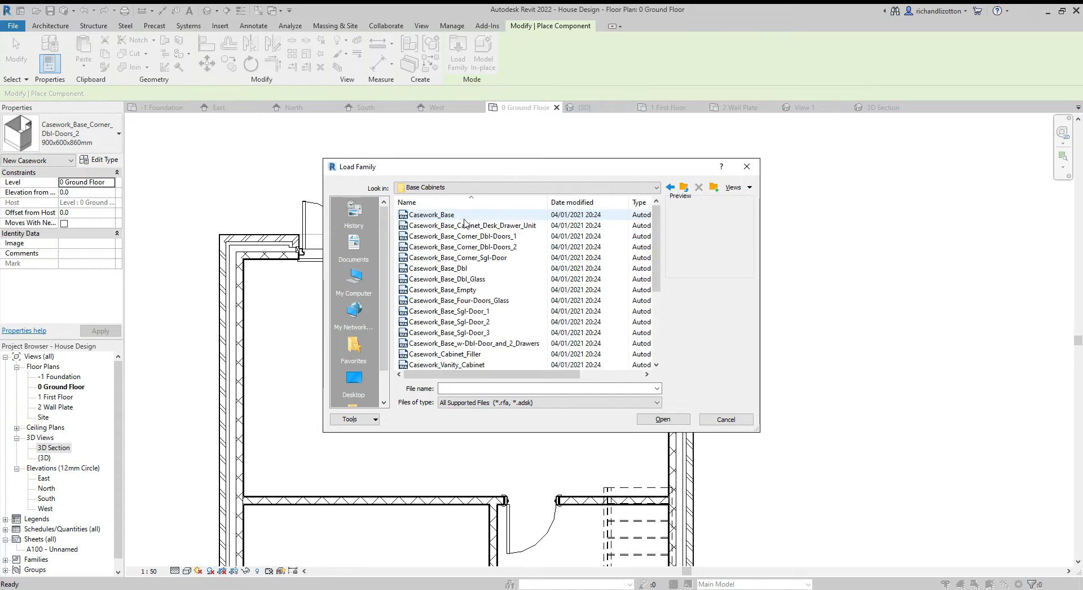
- Preview the base cabinet families, settling on Casework_Base_Sgl-Door_2
click(464, 219)
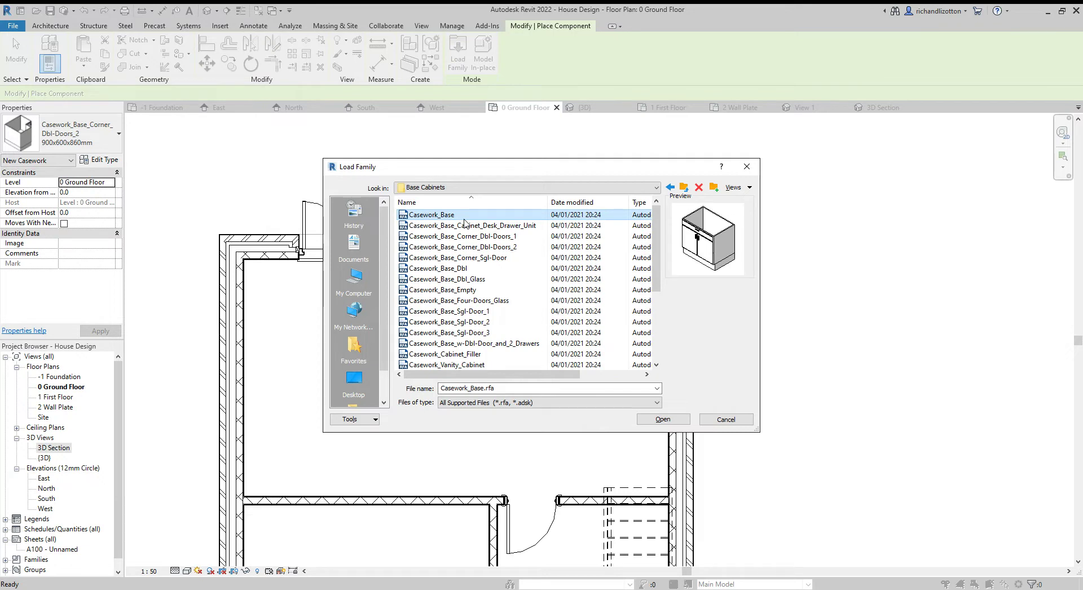
key(Down)
key(Down)
key(Down)
key(Down)
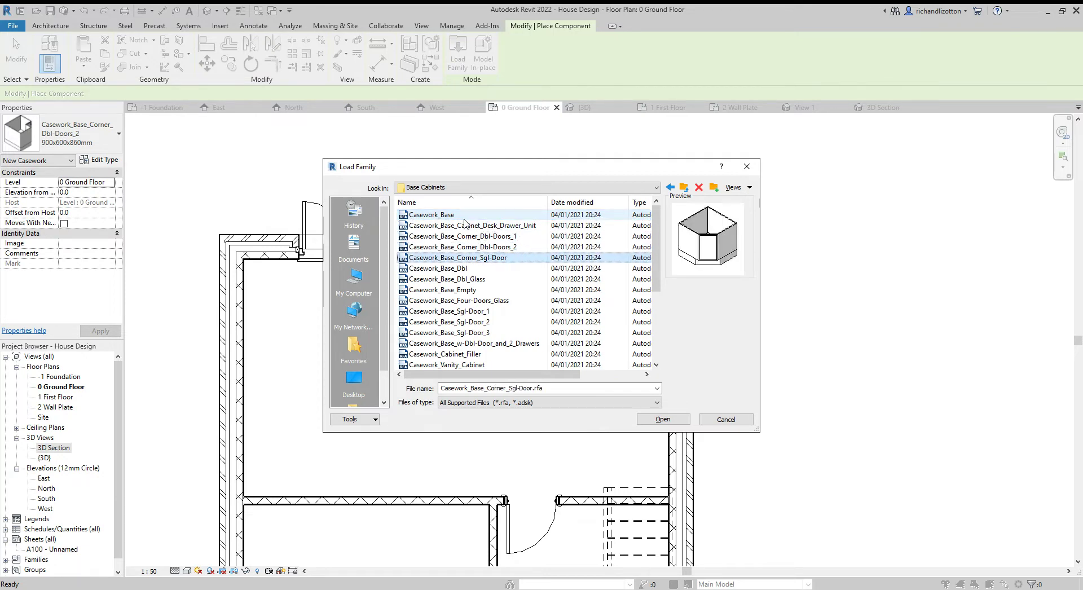
key(Up)
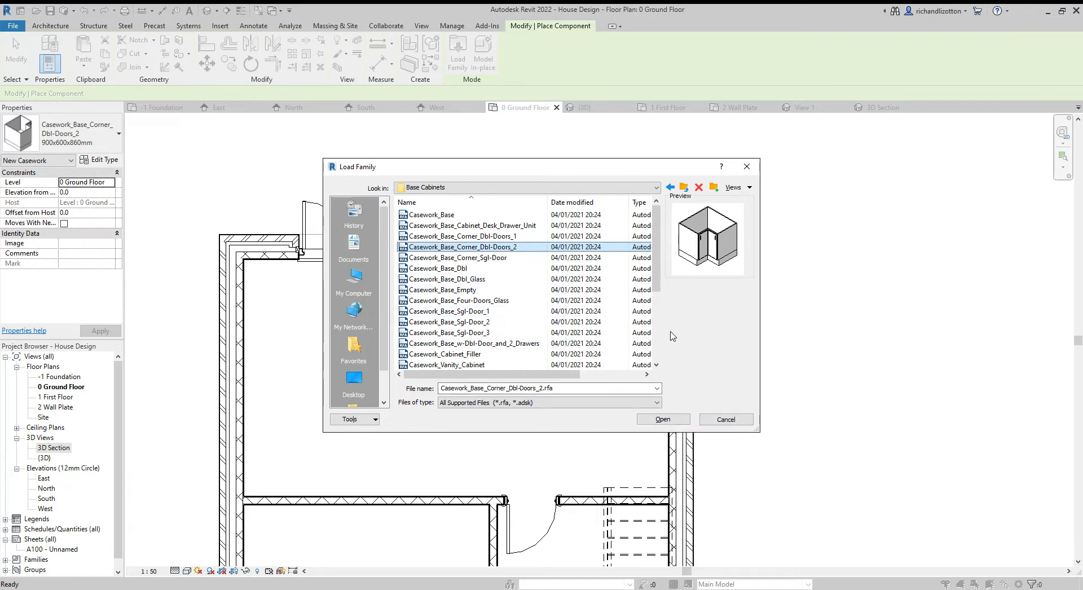
key(Down)
key(Down)
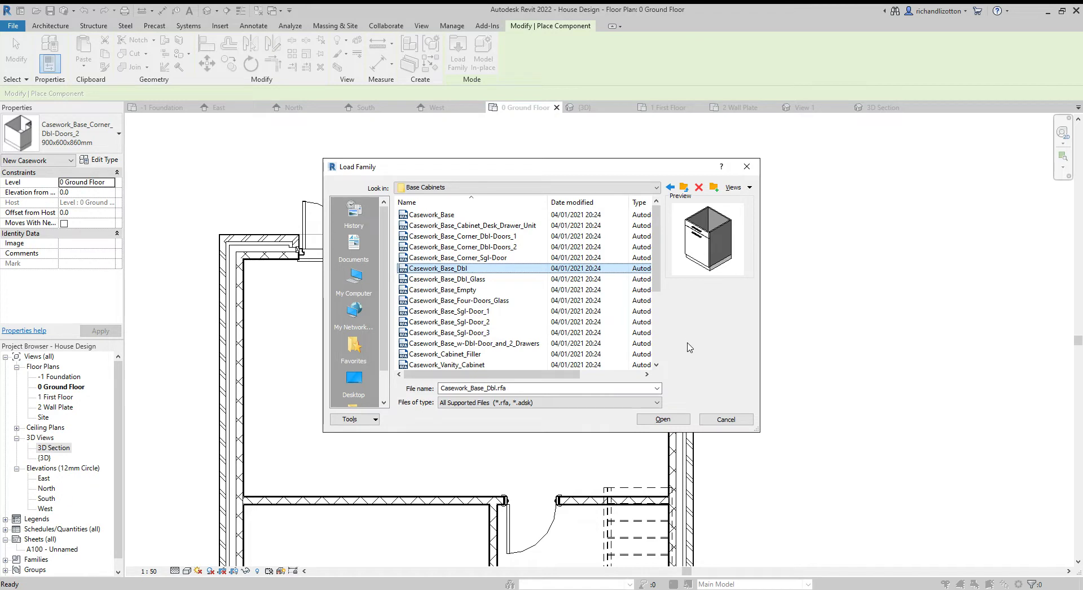
key(Down)
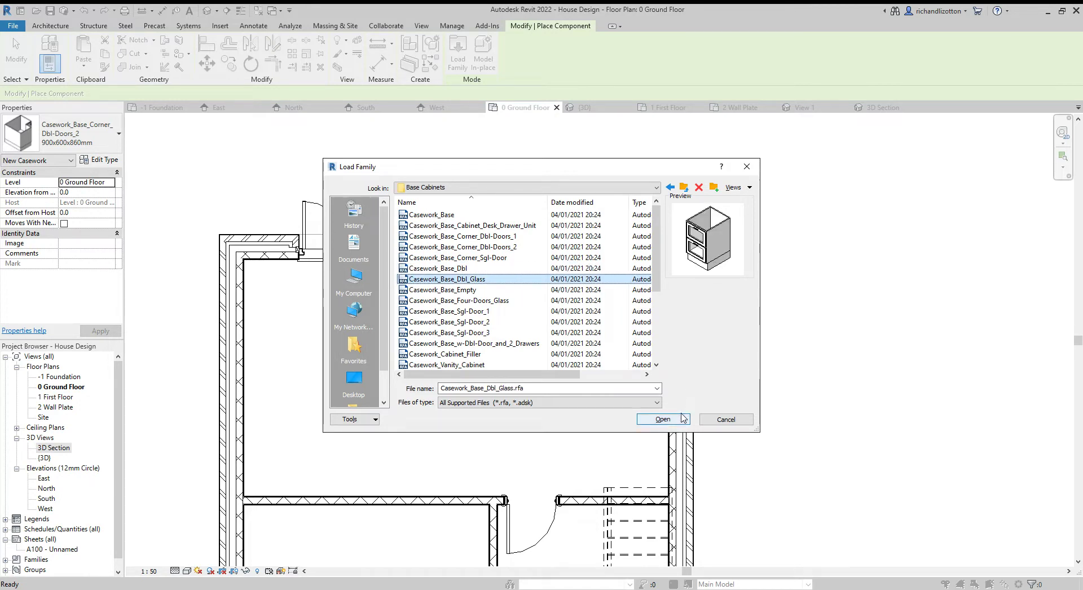
click(514, 290)
key(Down)
click(532, 312)
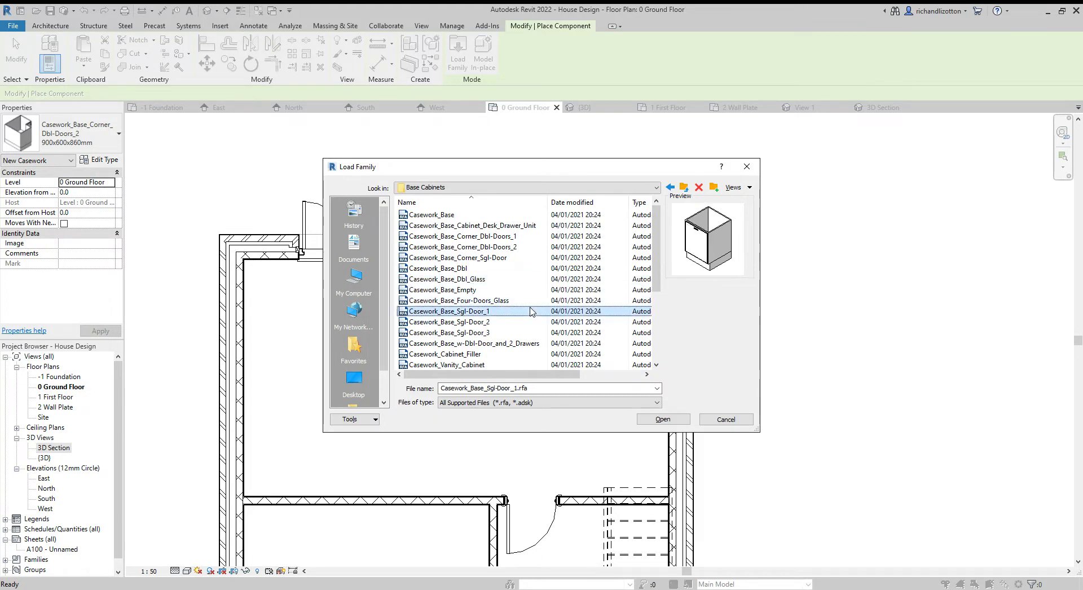
key(Down)
key(Down)
key(Up)
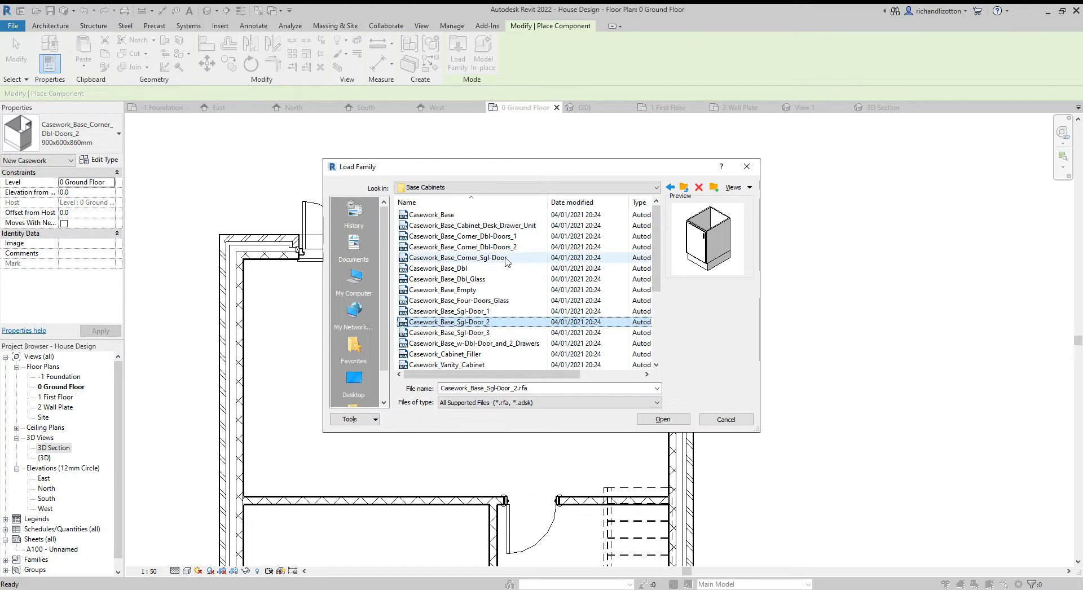
- Add Casework_Base_Dbl_Glass to the selection and load both cabinet families
click(504, 258)
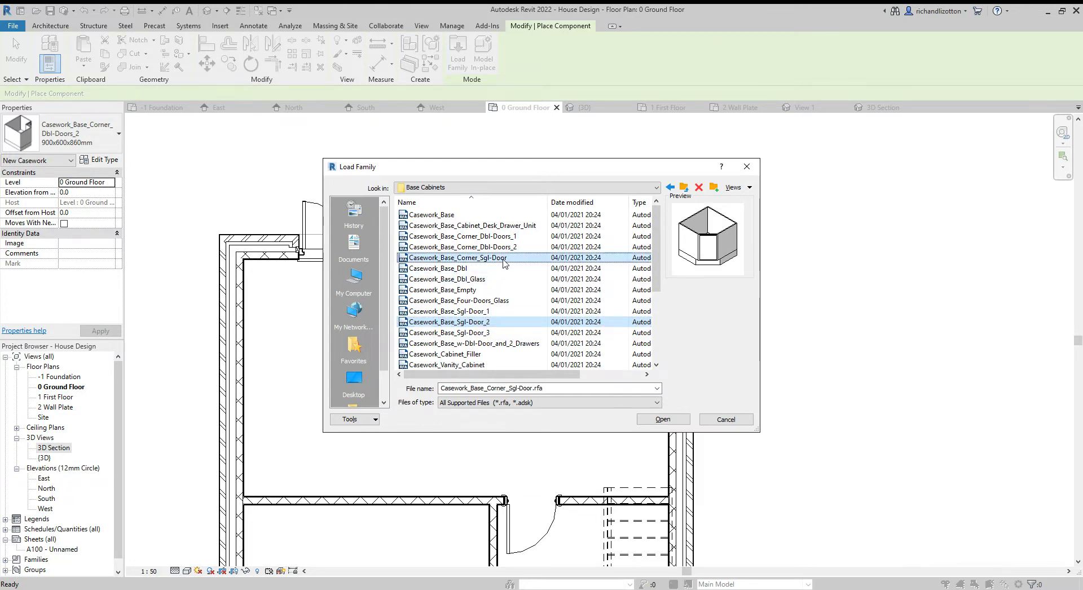
ctrl+click(504, 261)
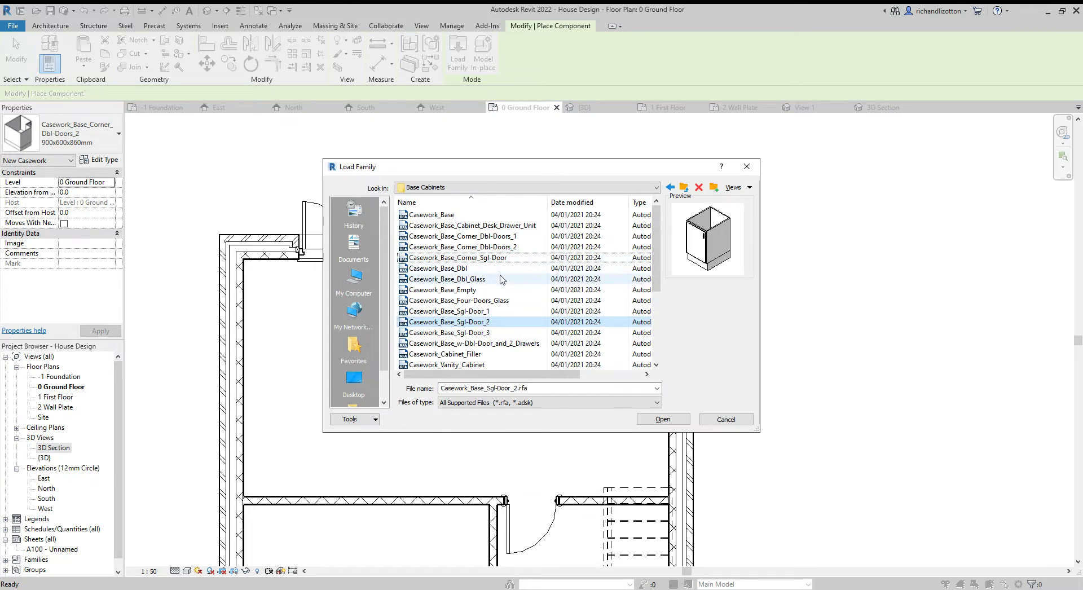
ctrl+click(500, 280)
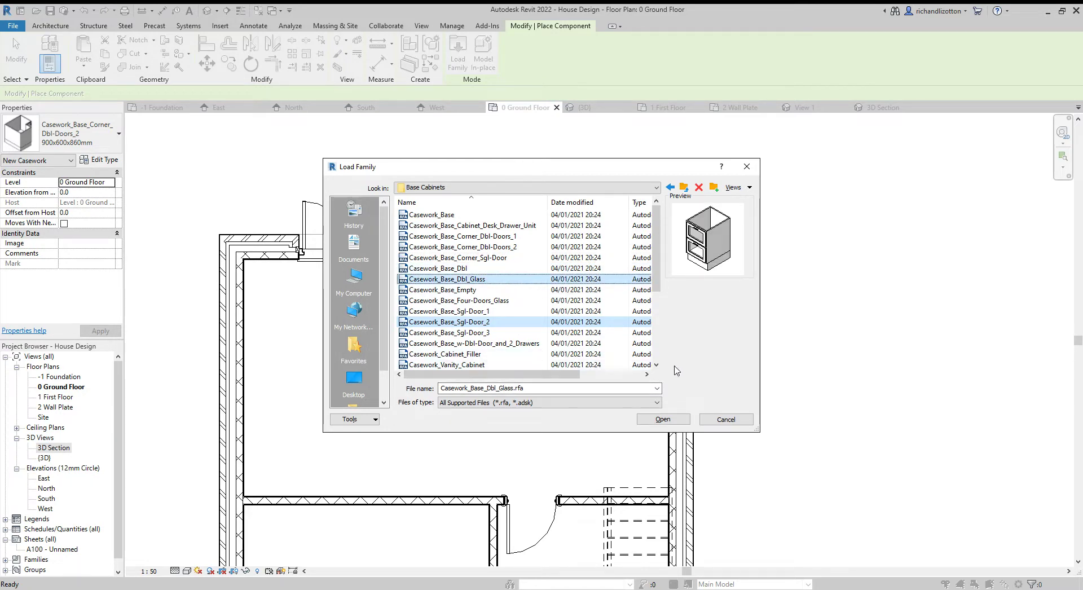
click(679, 419)
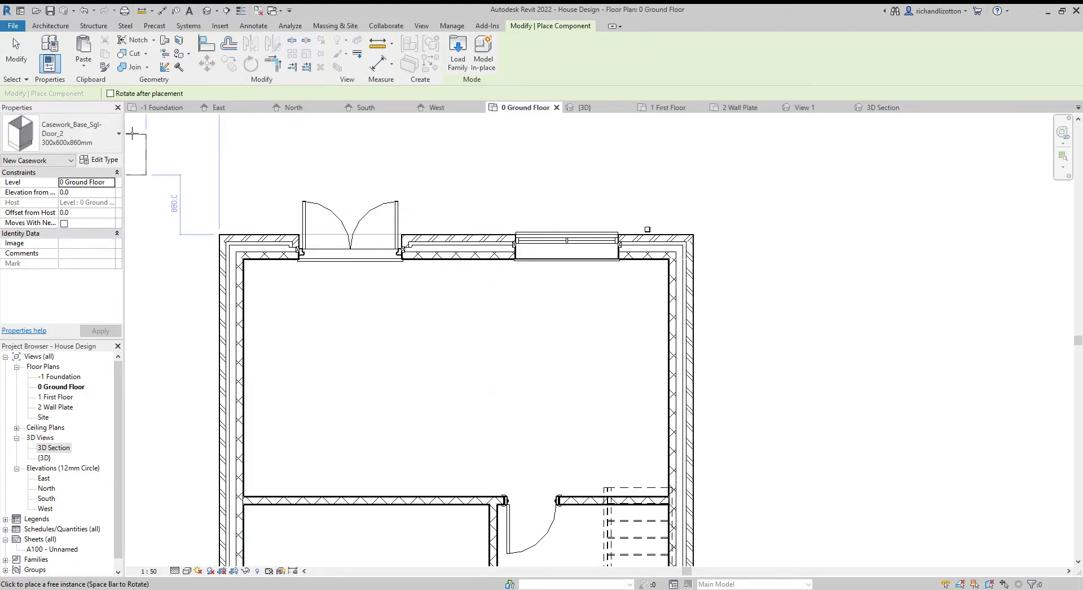
- Pick Casework_Base_Corner_Dbl-Doors_2 : 900x600x860mm in the Properties type selector
click(115, 134)
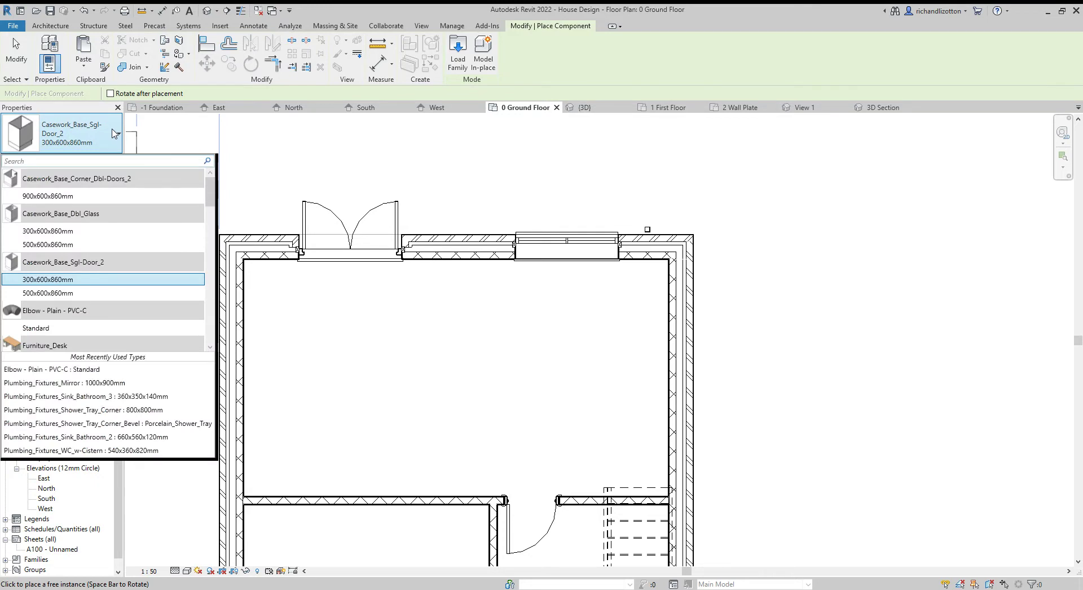
mouse_move(77, 203)
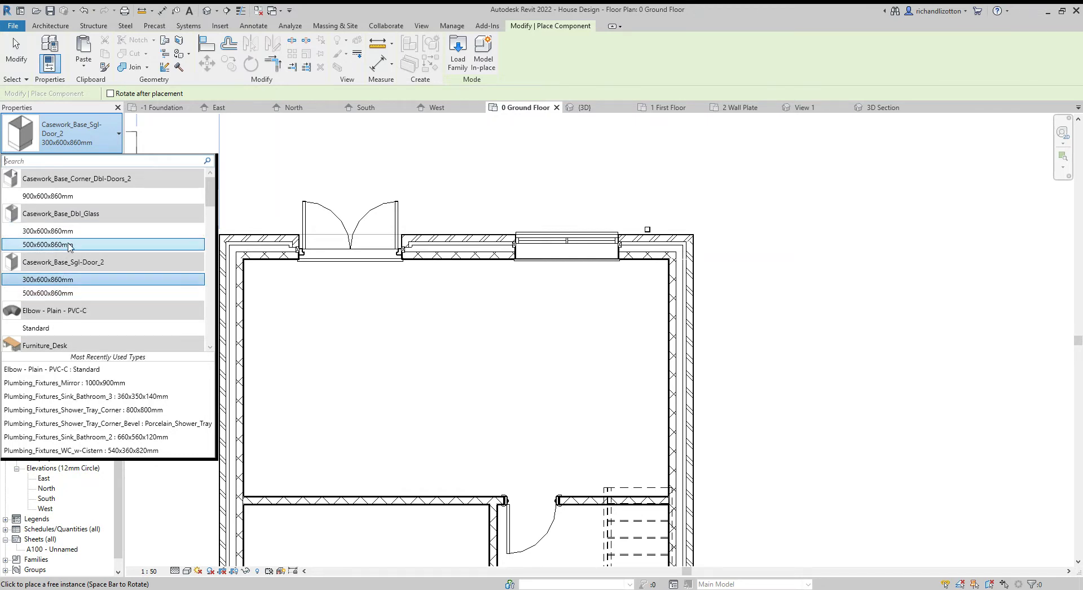
mouse_move(69, 246)
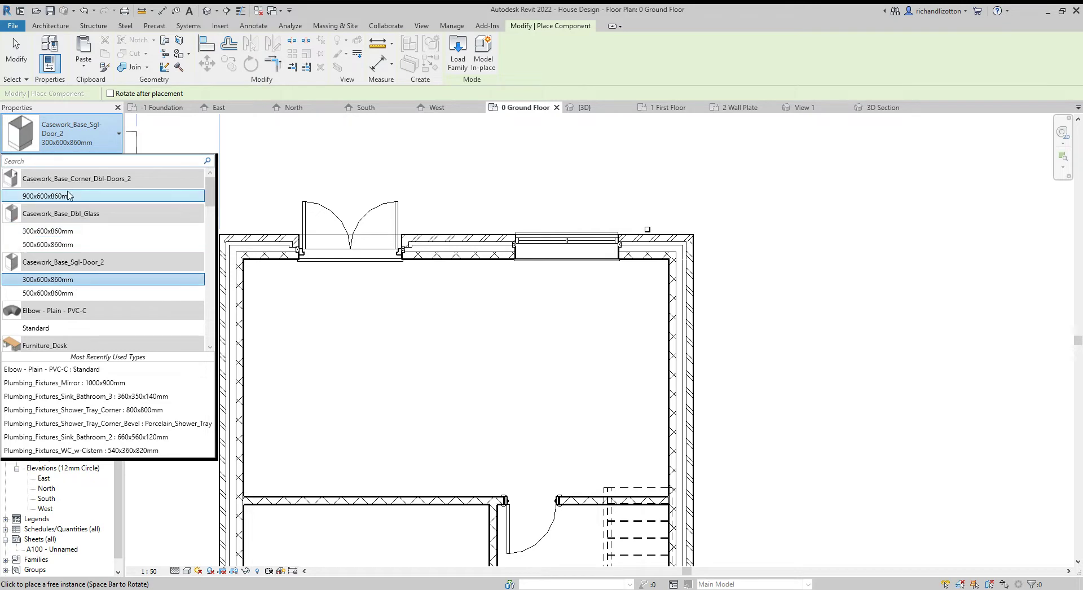
click(65, 196)
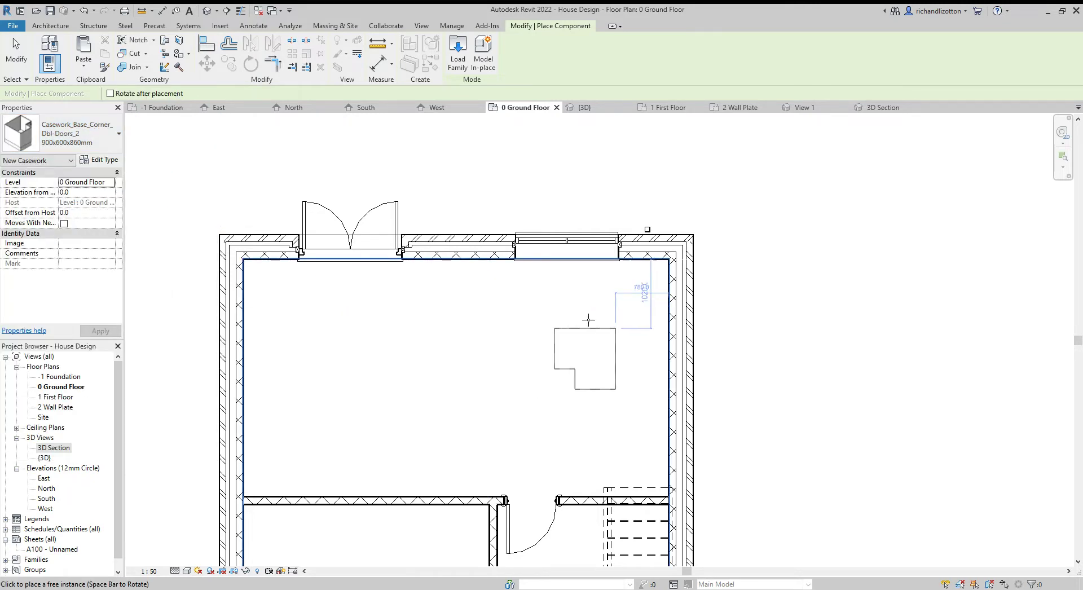
- Set the view scale to 1:20 and place the corner cabinet in the top-right wall corner
scroll(649, 281, up, 6)
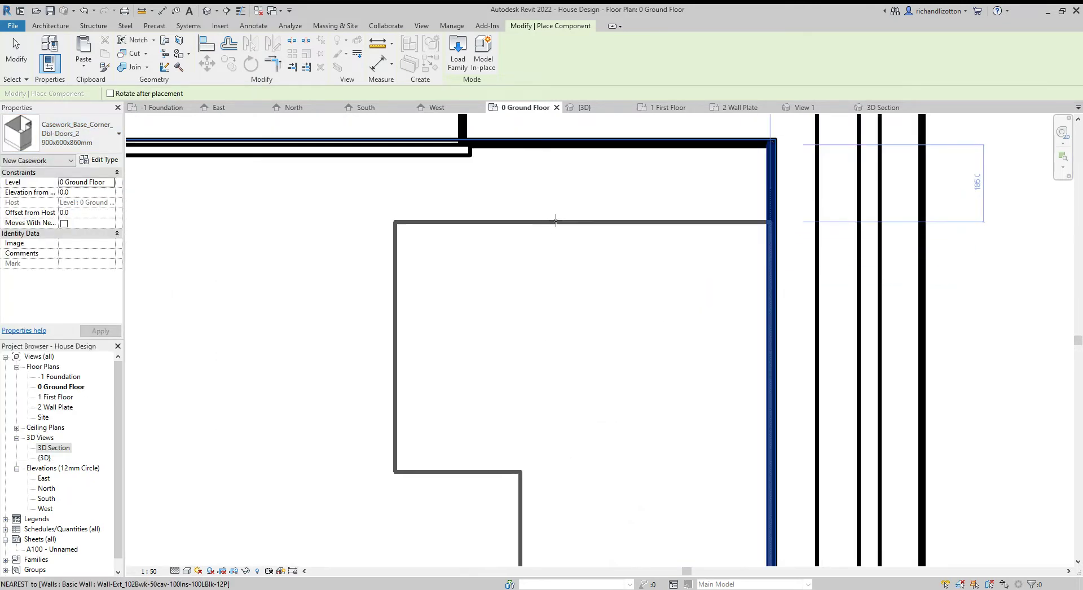
scroll(533, 179, down, 3)
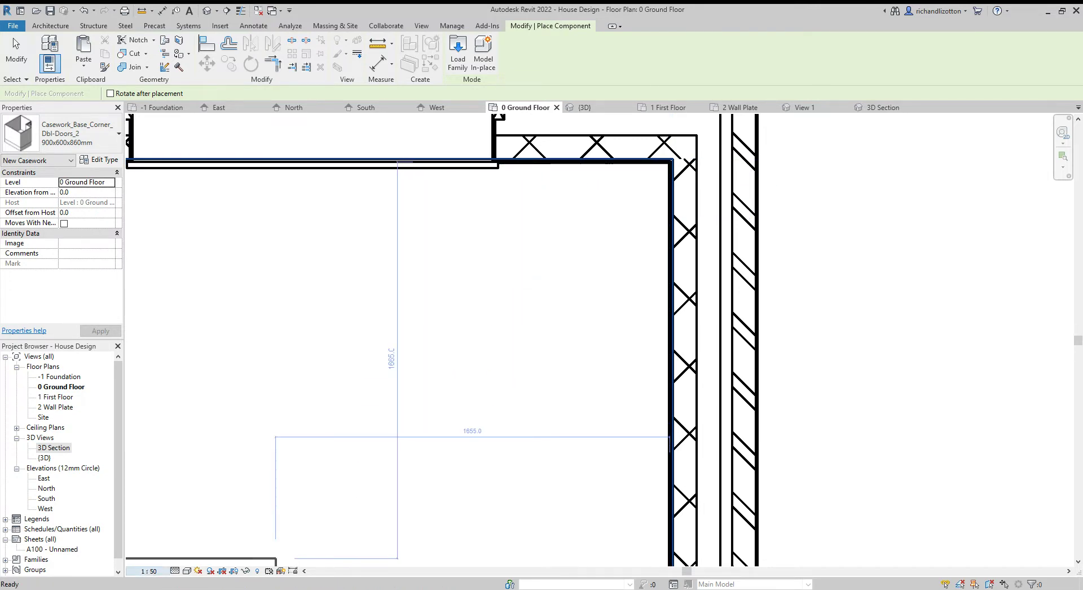
click(149, 571)
click(169, 477)
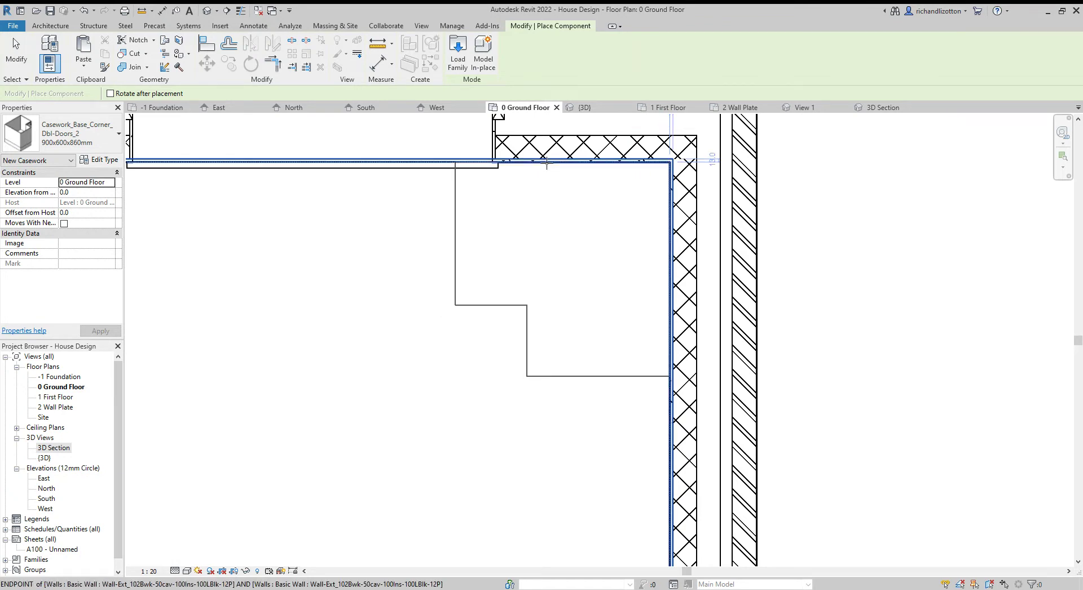
click(546, 163)
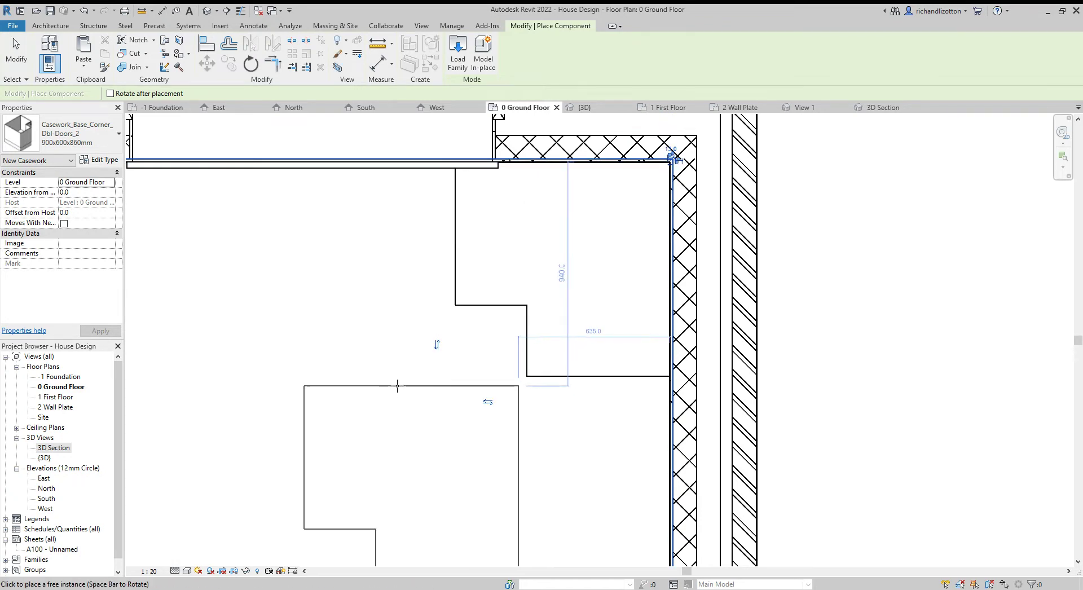
key(Escape)
key(Escape)
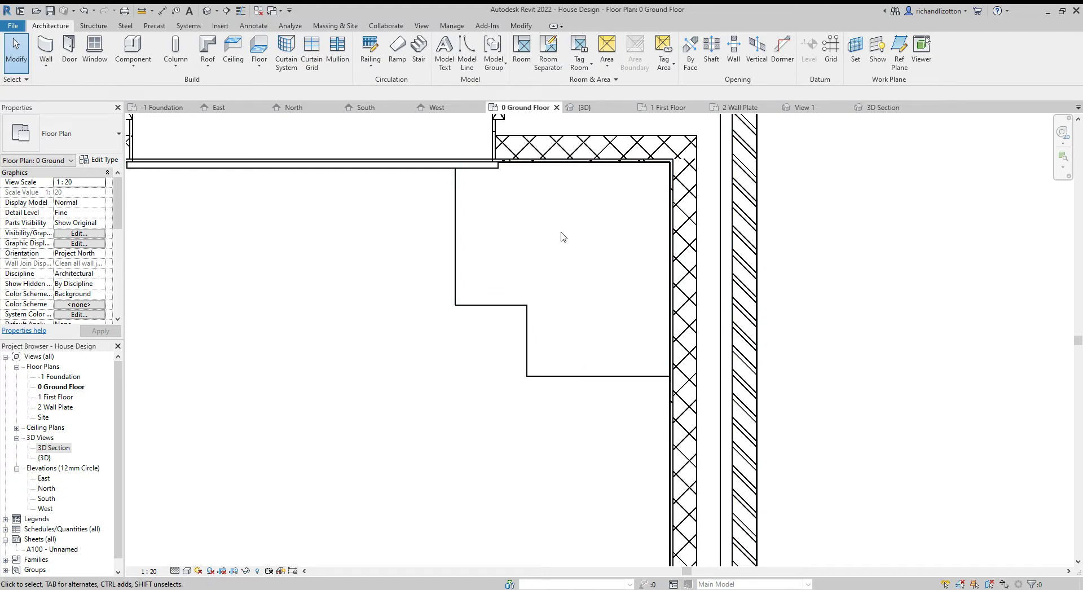
- Orbit the 3D Section view to inspect the new corner cabinet from several angles
click(871, 110)
scroll(519, 259, up, 4)
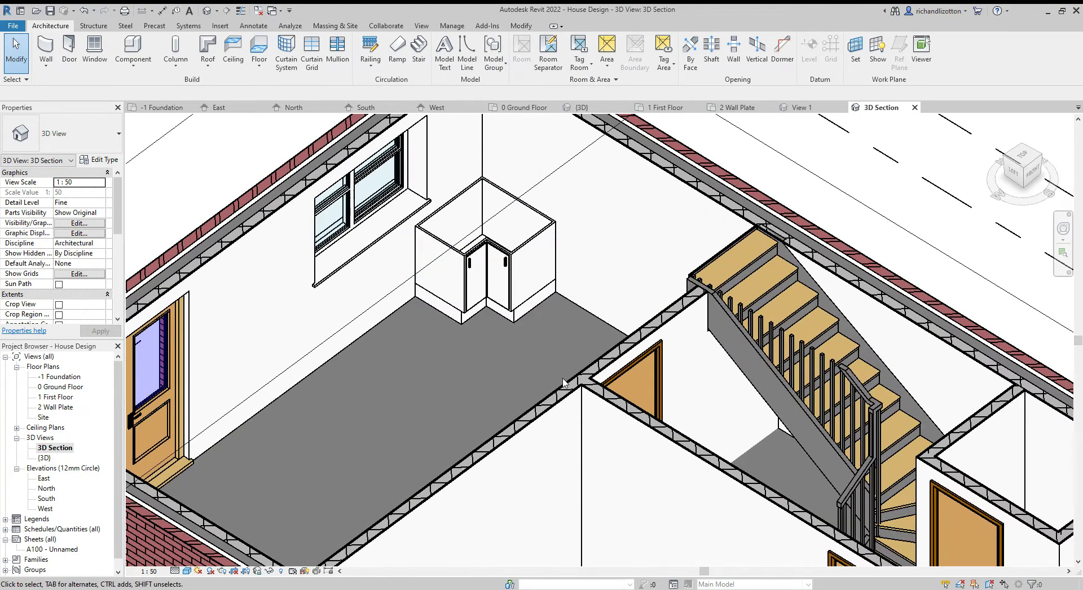
shift+middle_drag(547, 373, 504, 377)
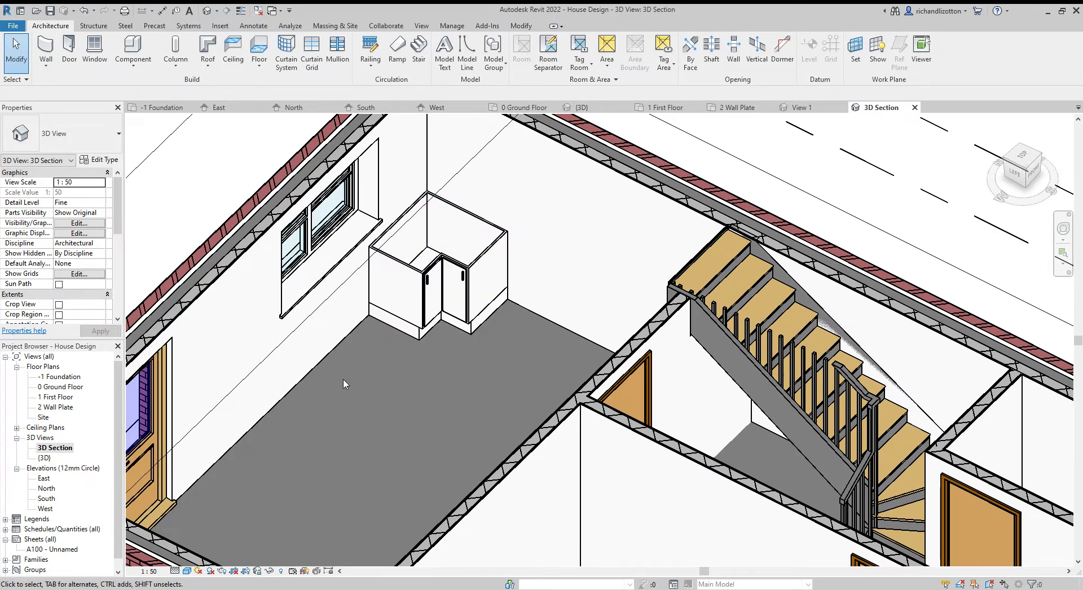
shift+middle_drag(415, 387, 455, 439)
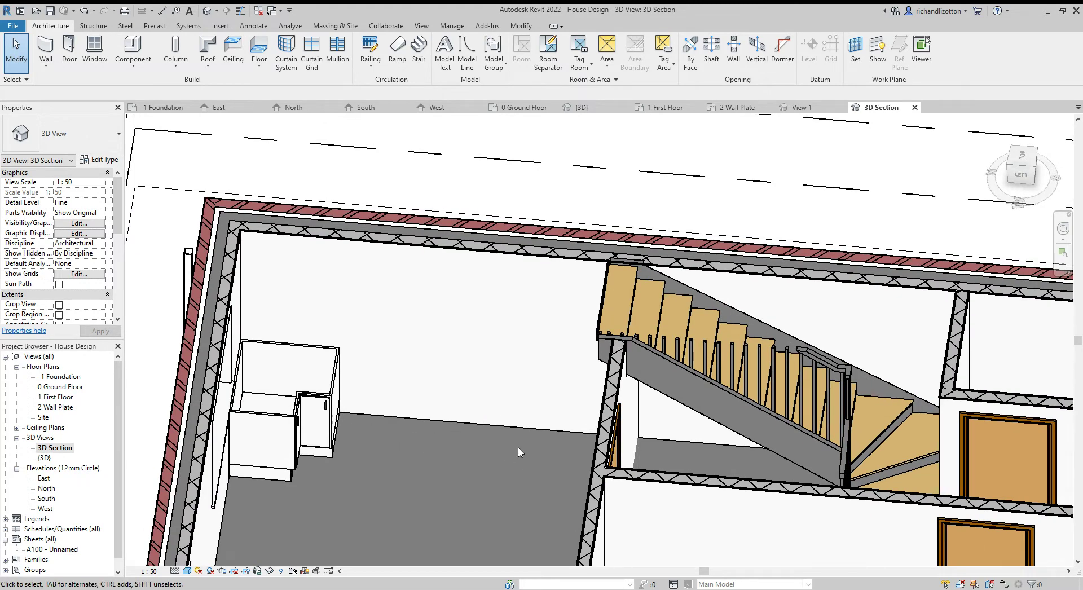
shift+middle_drag(519, 452, 437, 467)
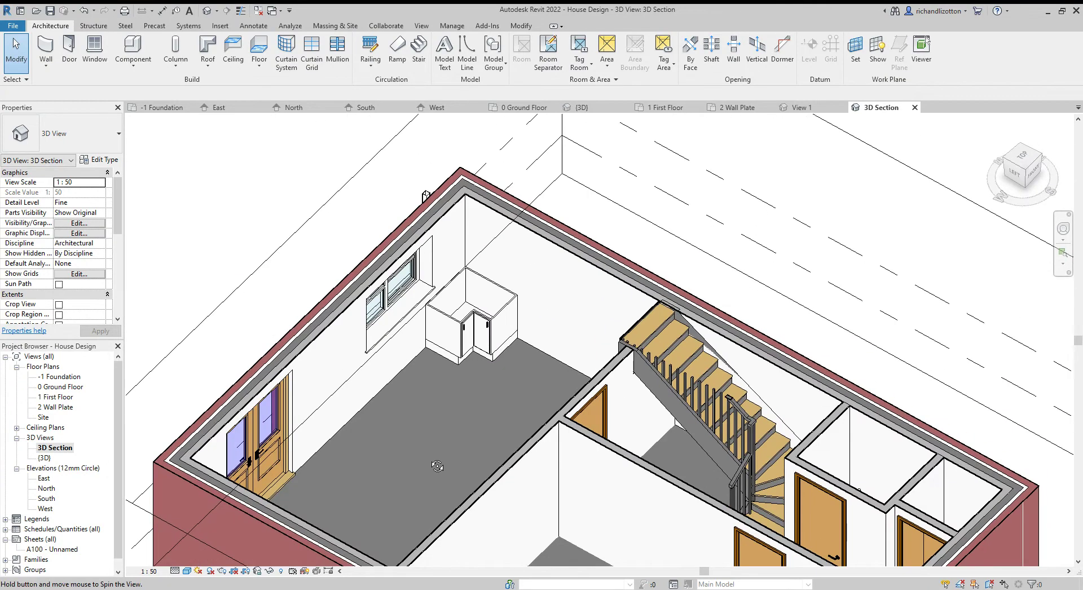
shift+middle_drag(496, 403, 479, 402)
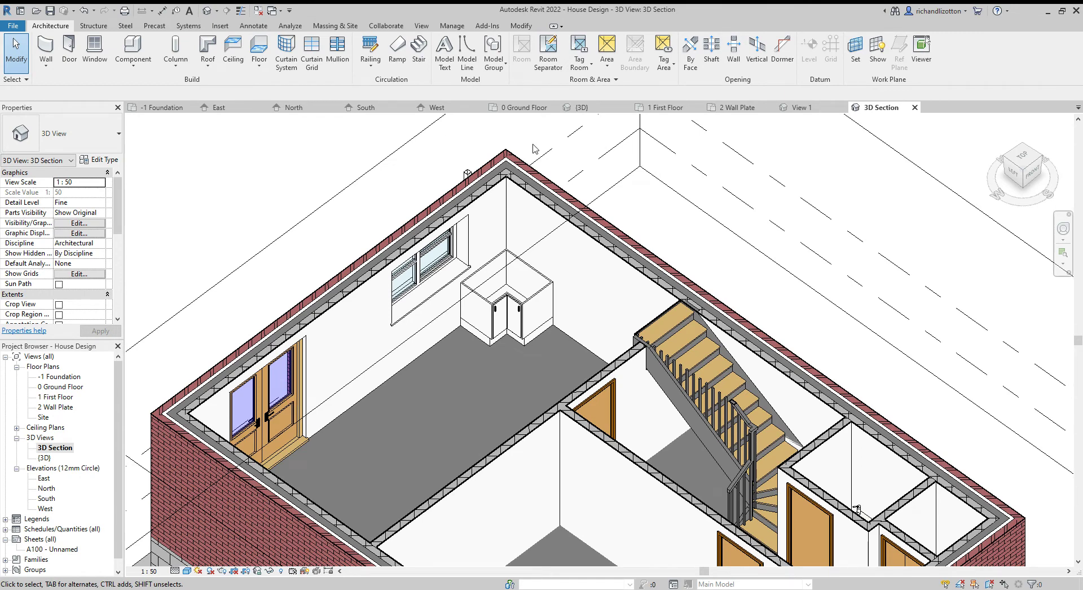
- Return to the 0 Ground Floor plan with the top wall and window in view
click(514, 107)
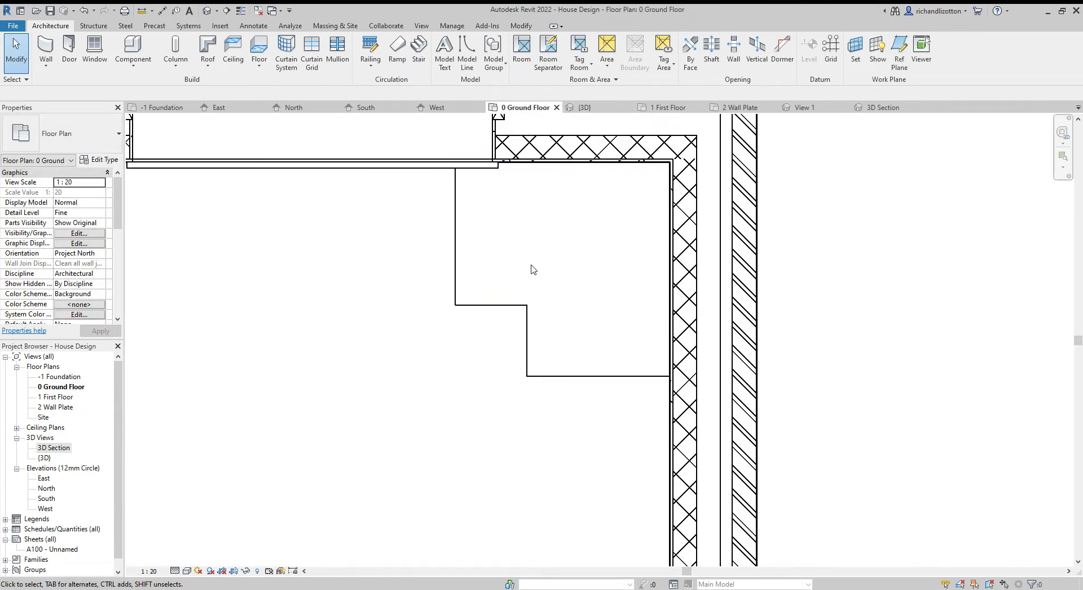
scroll(532, 269, down, 5)
middle_drag(536, 263, 532, 303)
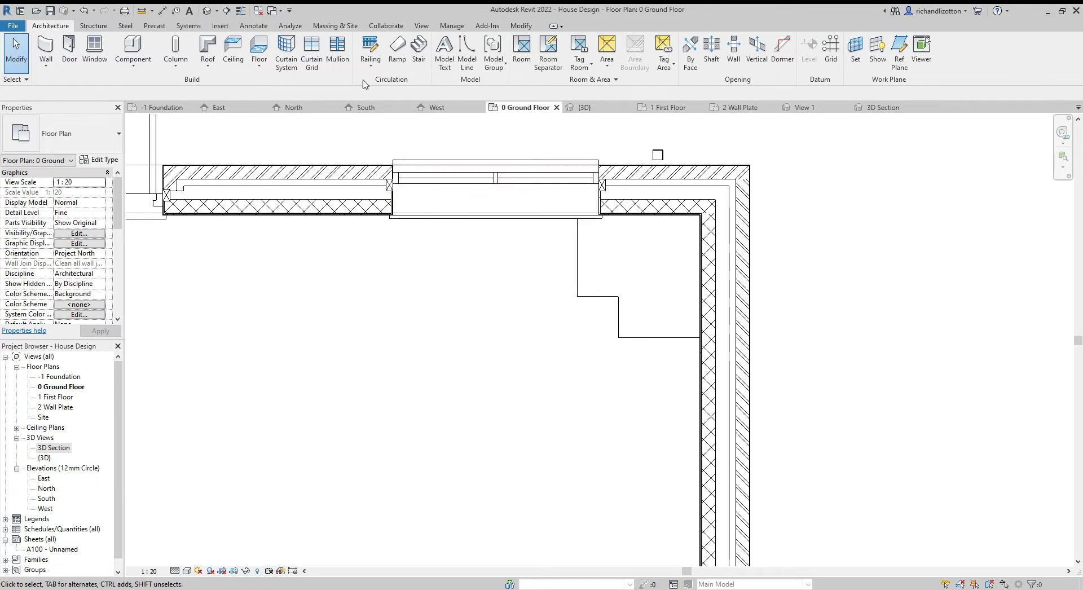
- Preview the base and vanity cabinet families in the Load Family library
click(134, 48)
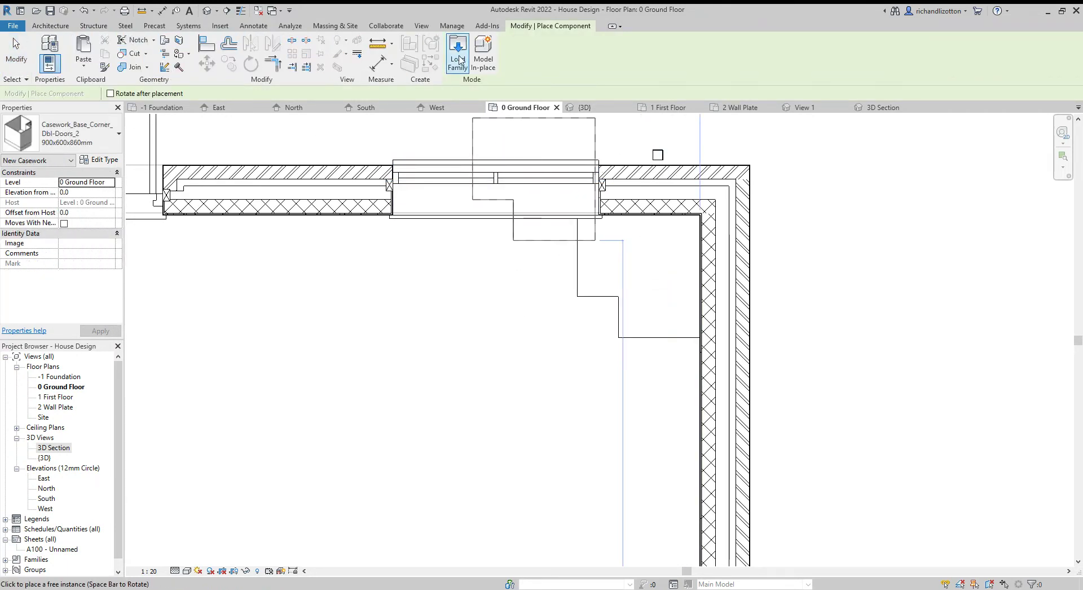
click(457, 52)
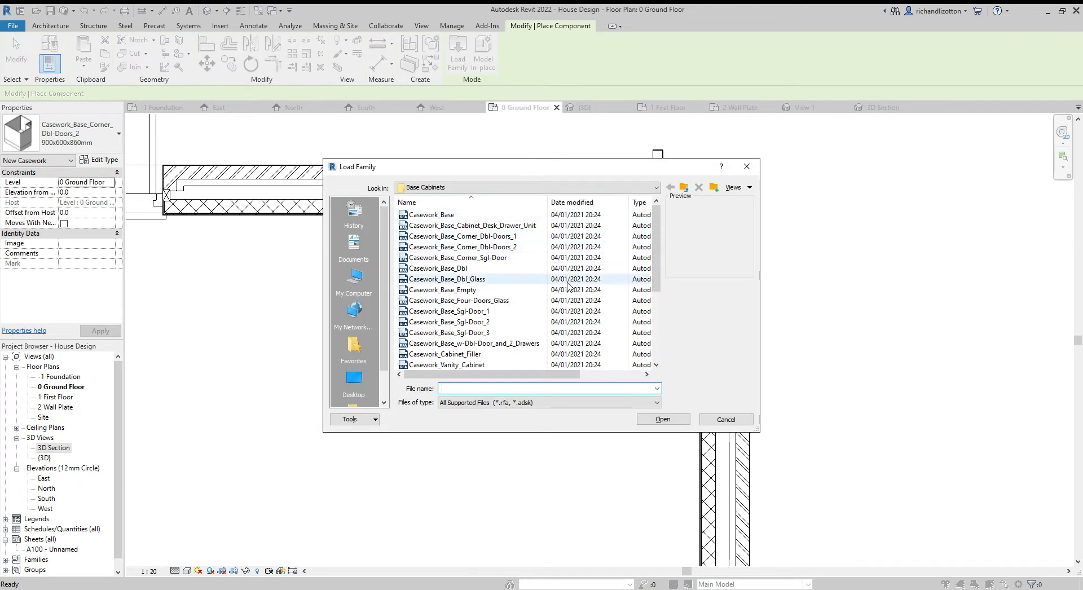
click(507, 269)
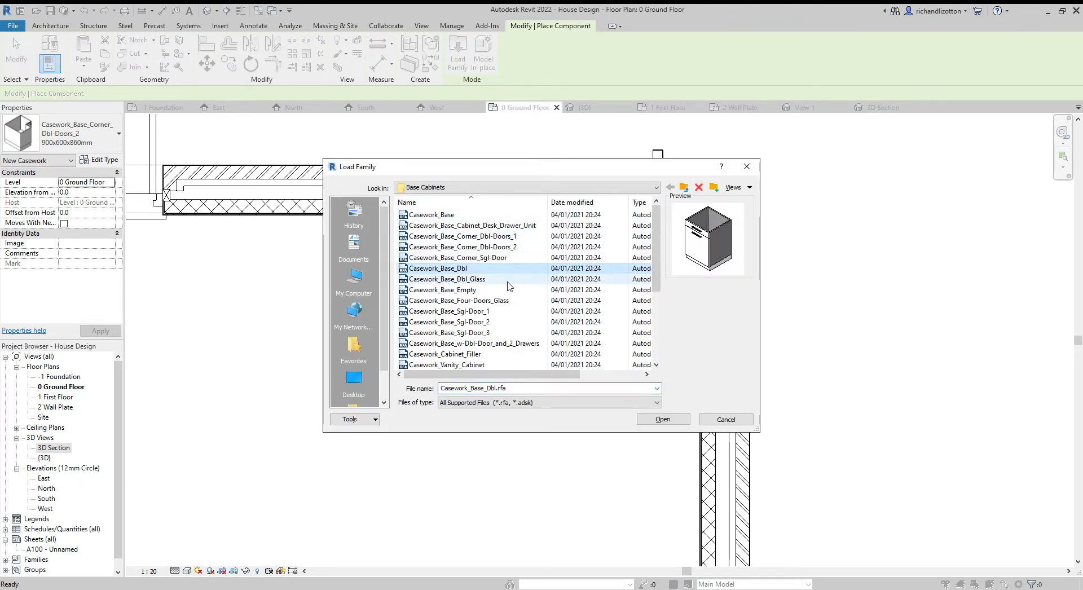
key(Down)
key(Down)
key(Down)
key(Down)
key(Down)
key(Down)
key(Down)
key(Down)
key(Up)
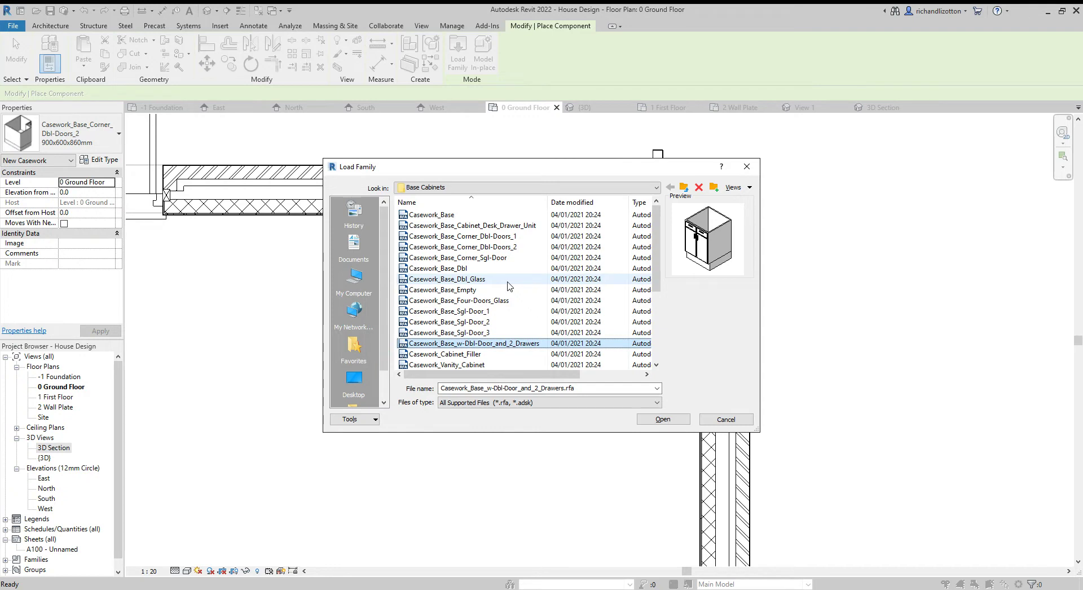
key(Down)
key(Down)
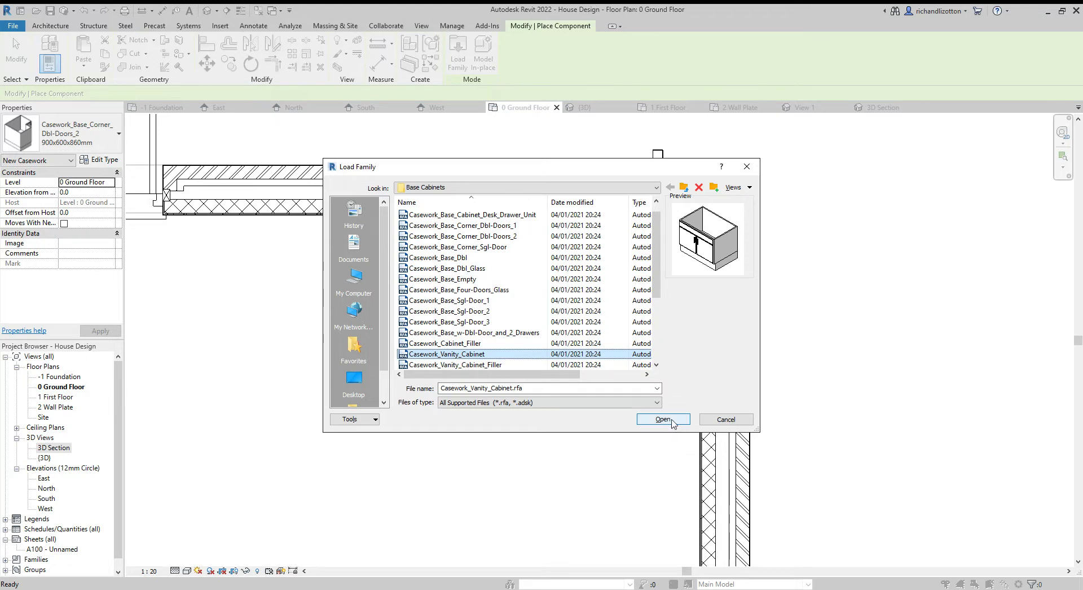
key(Down)
key(Down)
key(Down)
key(Down)
key(Down)
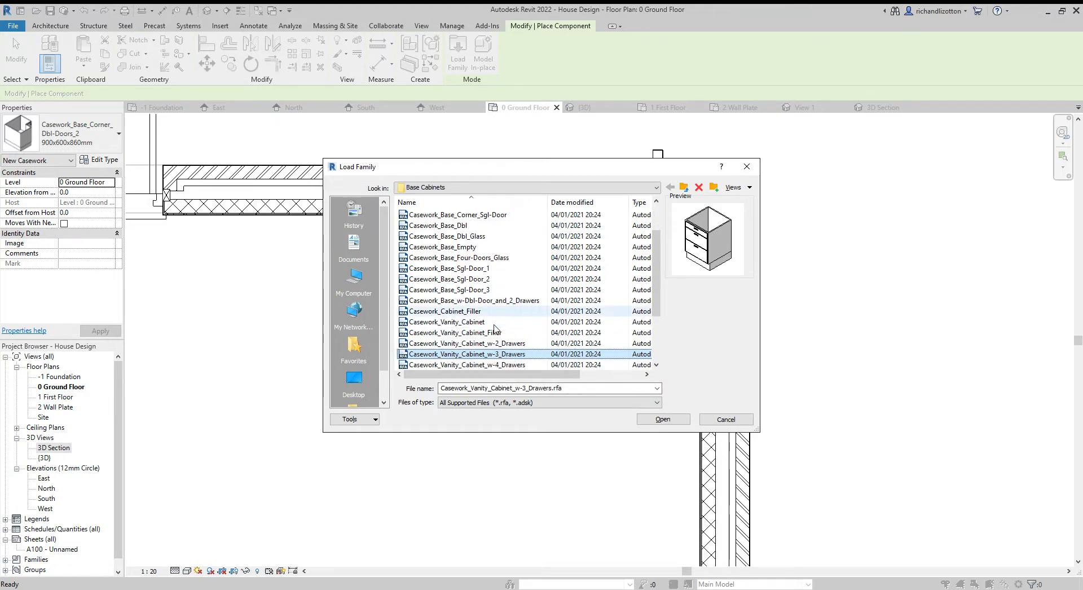
key(Up)
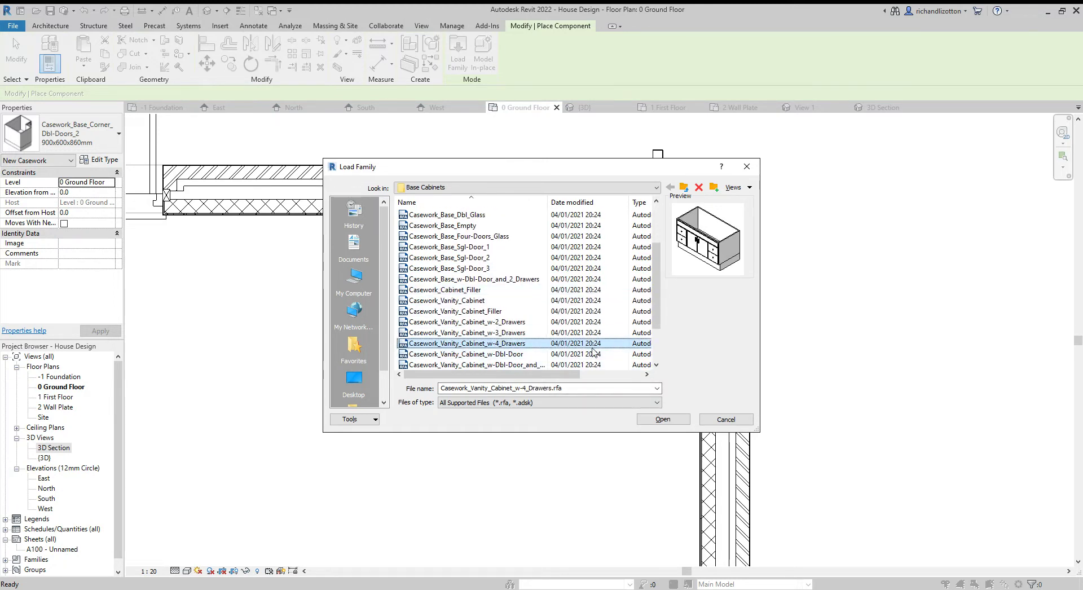
- Select Casework_Base_w-Dbl-Door_and_2_Drawers.rfa and load it into the project
key(Down)
key(Down)
key(Down)
key(Down)
key(Down)
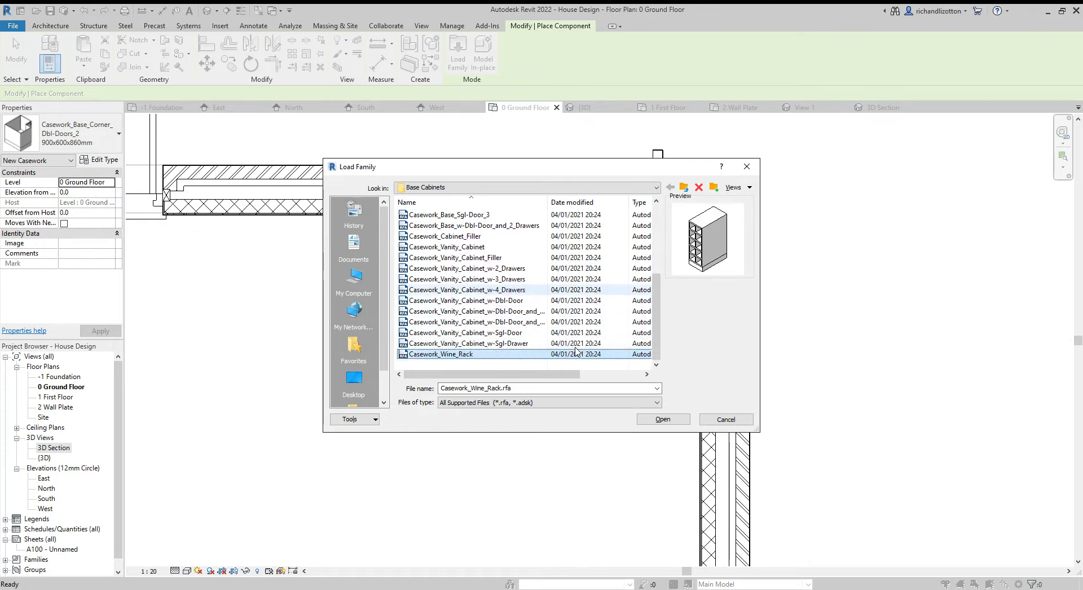
key(Up)
key(Up)
key(Up)
key(Up)
key(Up)
key(Up)
key(Up)
key(Up)
key(Up)
key(Up)
key(Up)
key(Up)
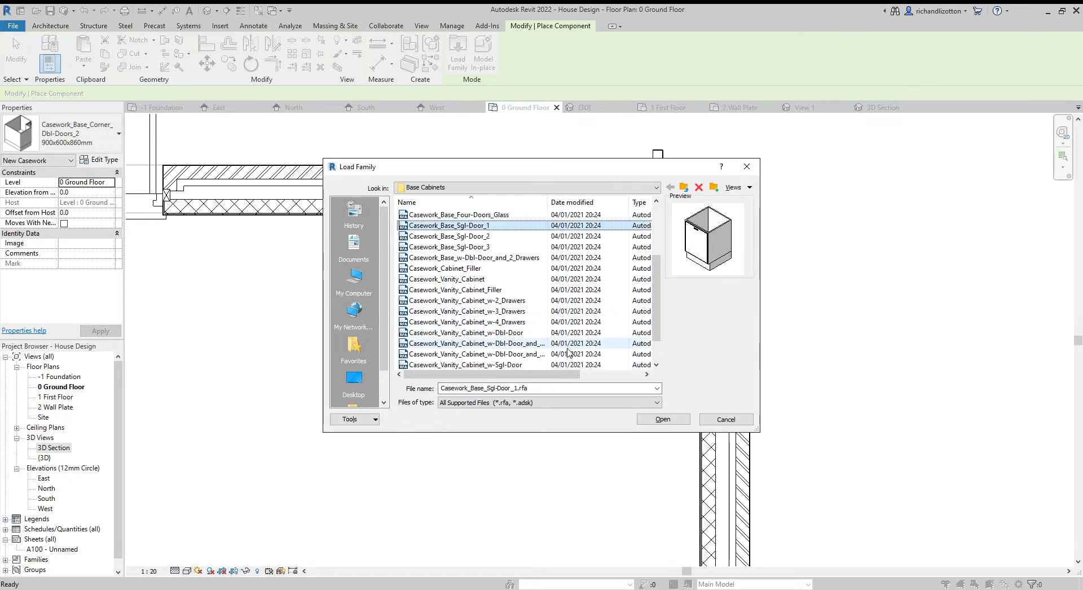
key(Down)
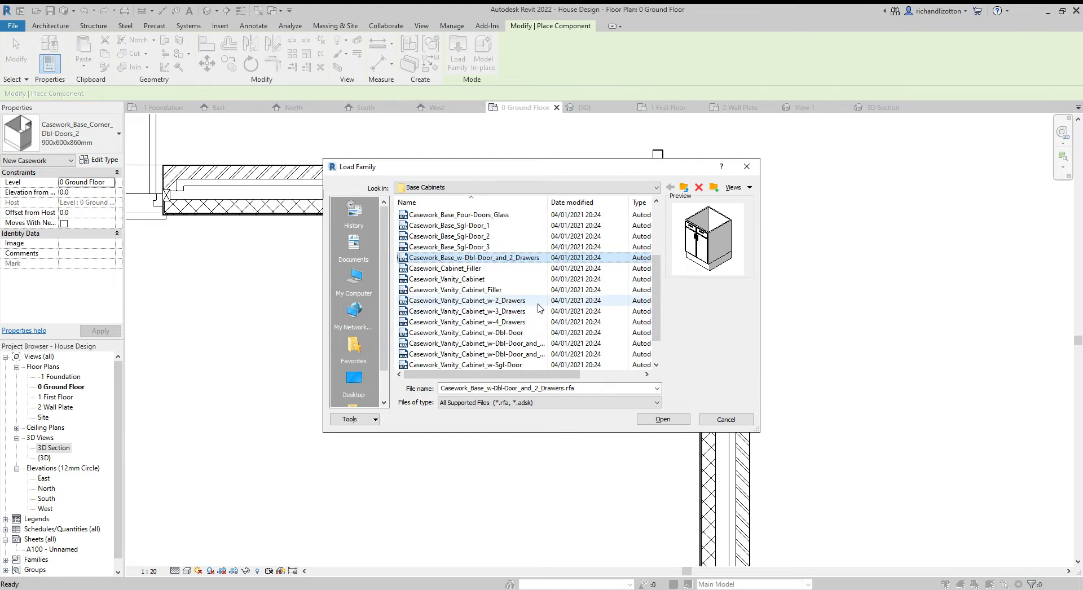
key(Up)
key(Down)
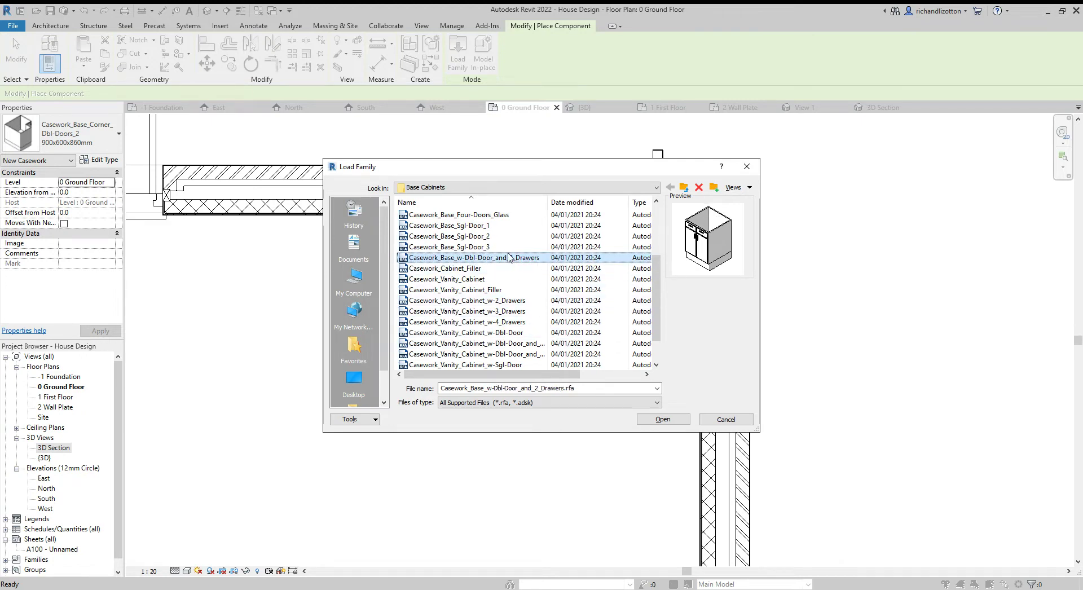
scroll(536, 307, up, 3)
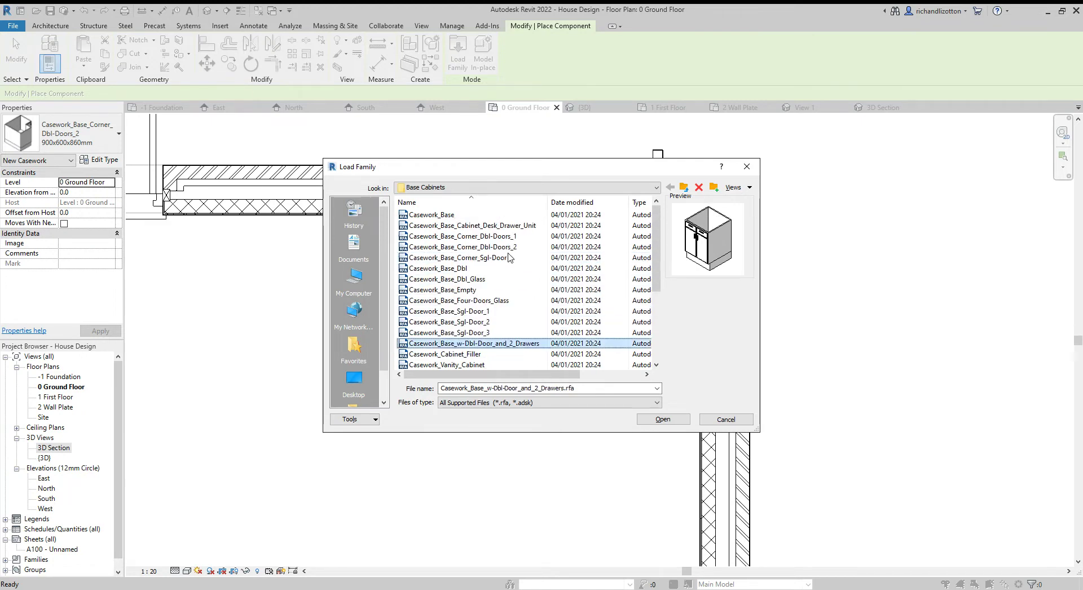
click(518, 303)
click(503, 346)
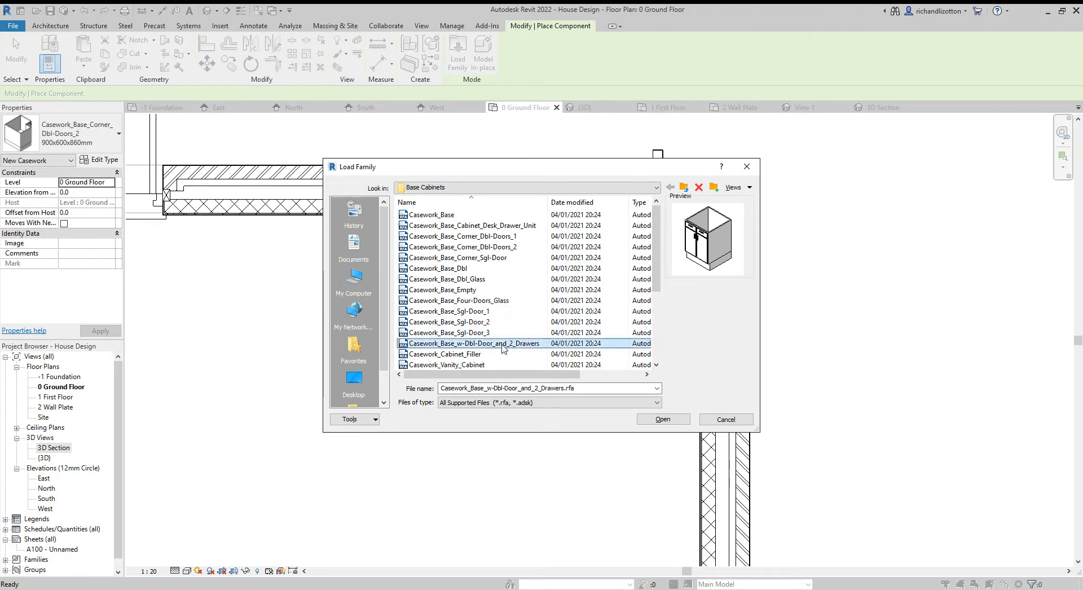
click(662, 420)
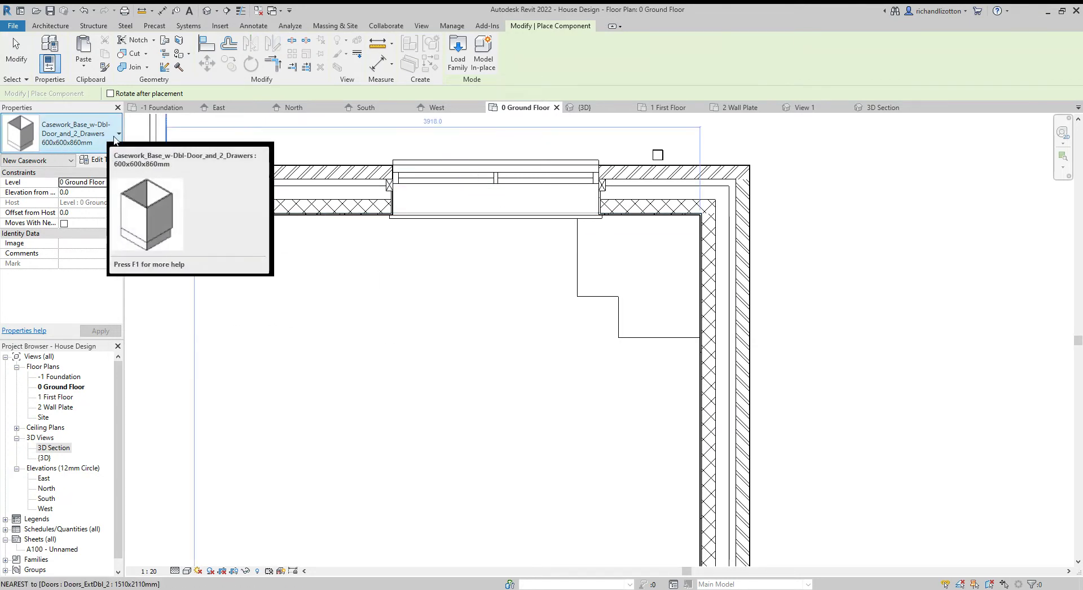
- Place a 1000x600x860mm double-door-and-drawers cabinet against the wall under the window
click(118, 138)
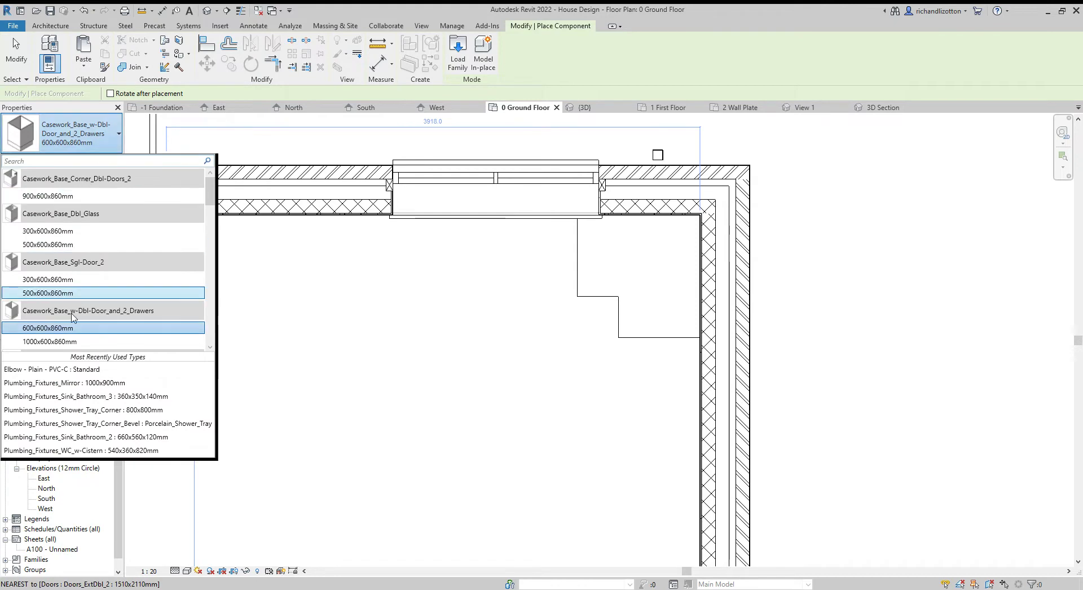
click(61, 342)
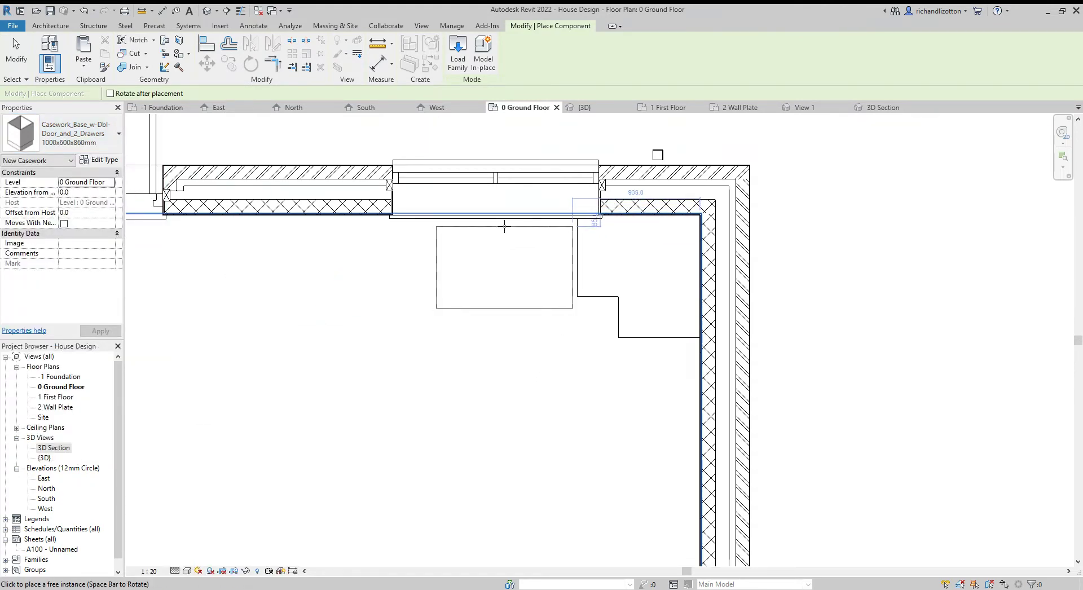
scroll(506, 224, up, 3)
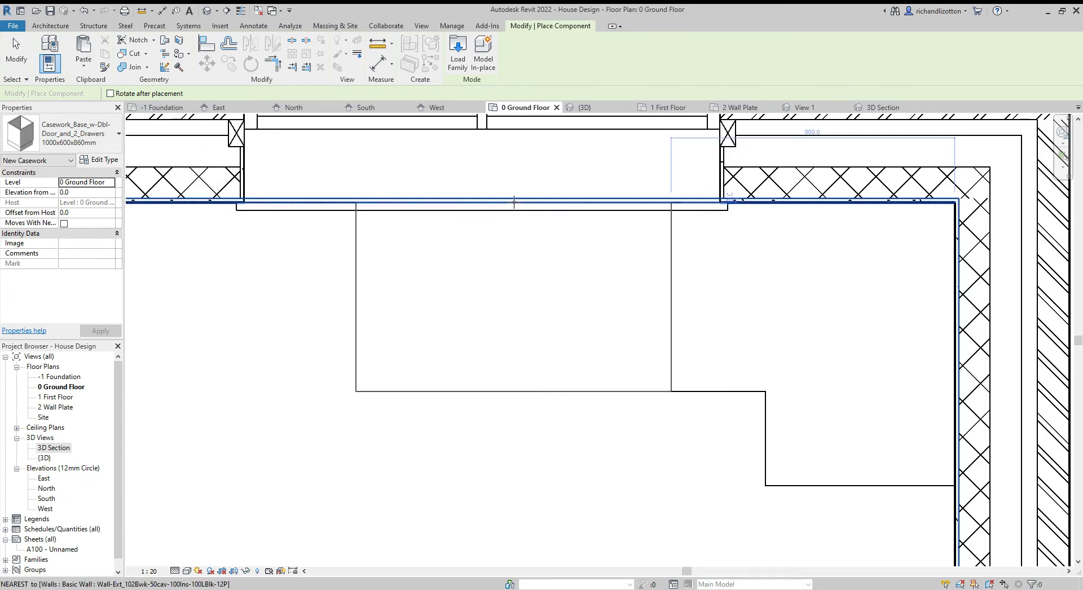
click(514, 200)
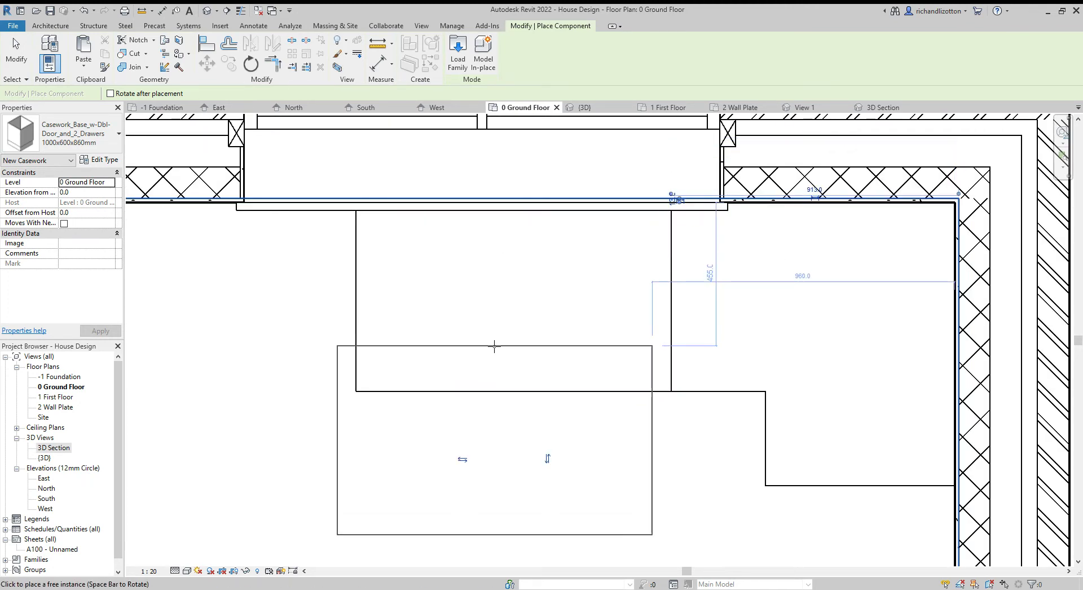
key(Escape)
key(Escape)
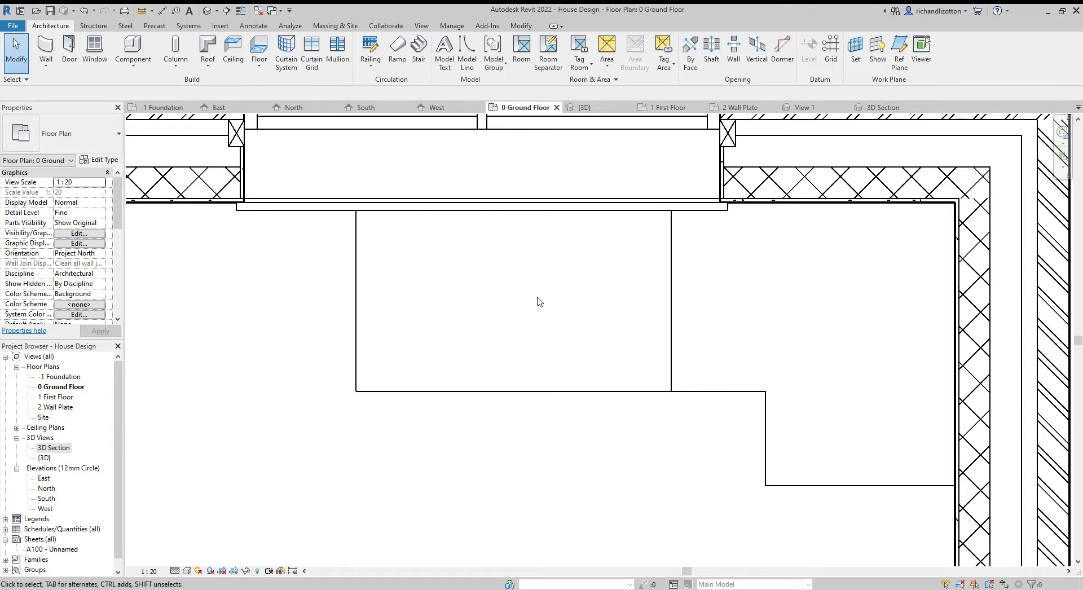
scroll(537, 302, down, 2)
click(880, 107)
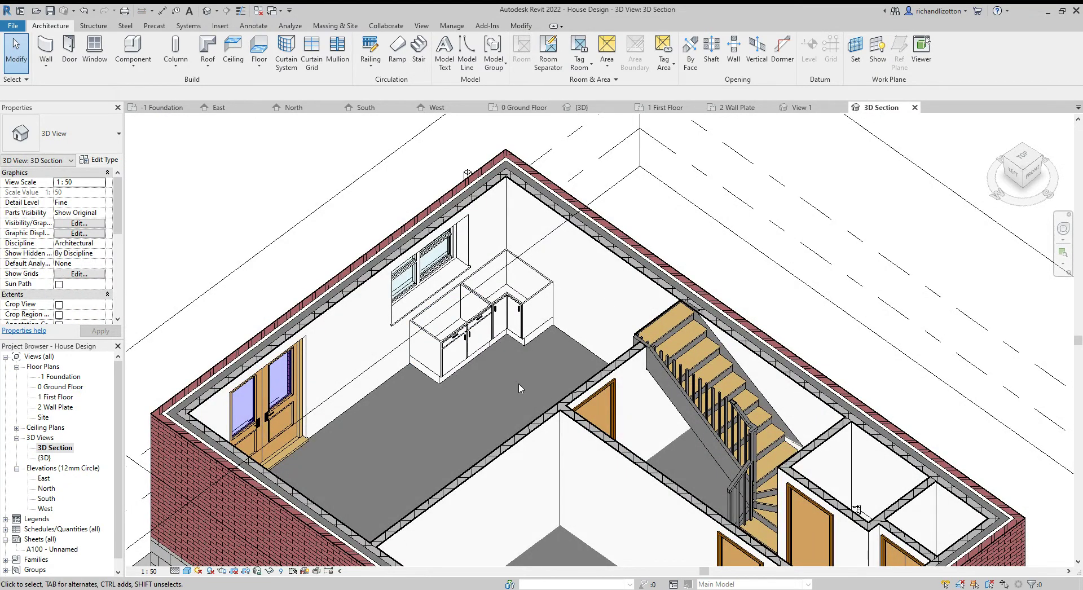
shift+middle_drag(520, 388, 506, 370)
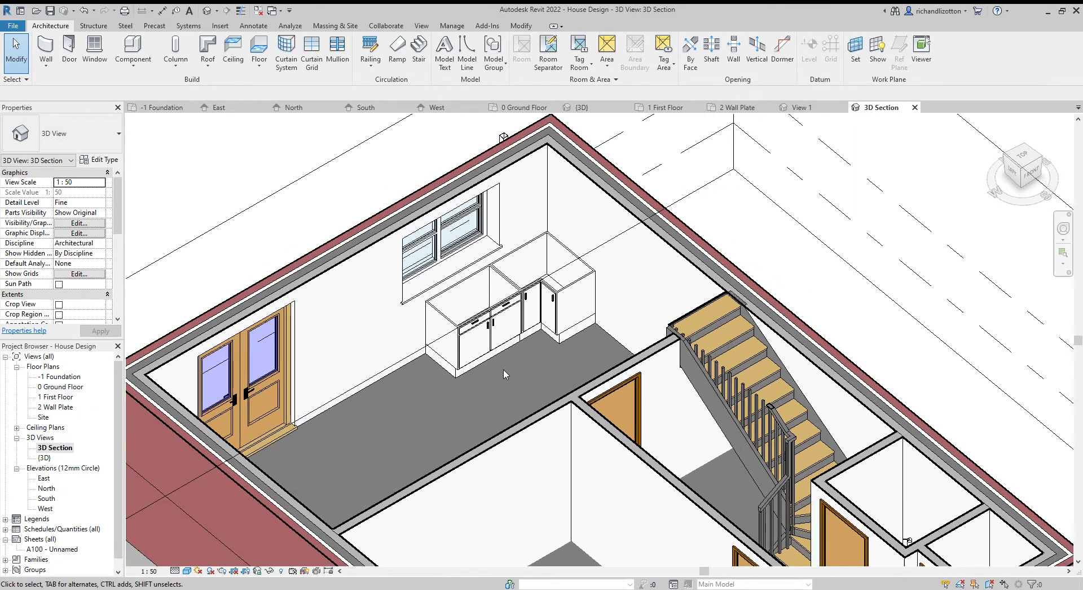
scroll(504, 374, up, 2)
scroll(504, 374, down, 2)
scroll(502, 375, up, 1)
middle_drag(502, 374, 446, 422)
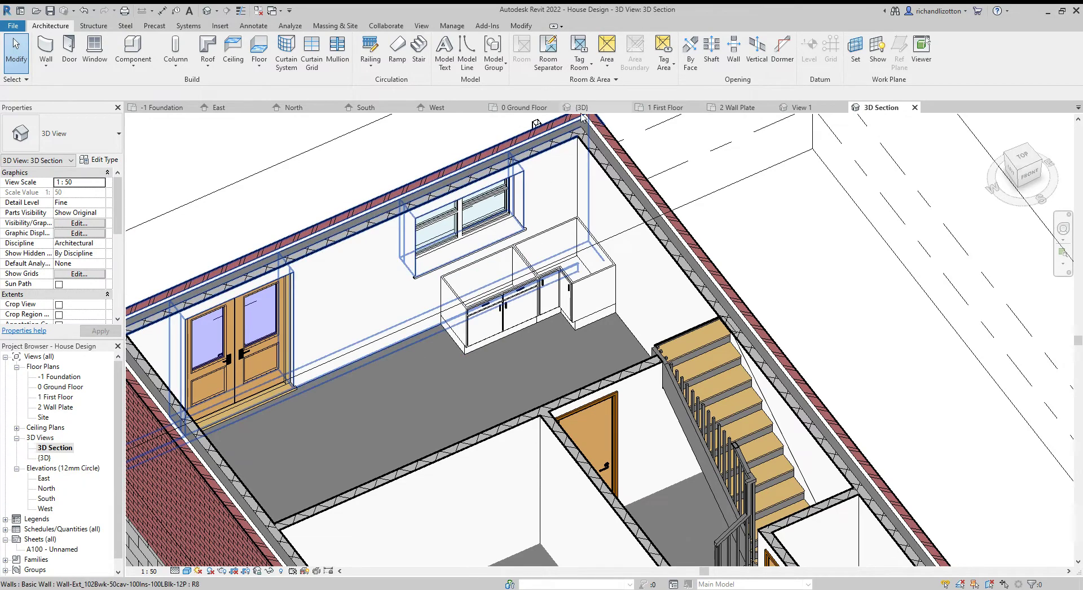
click(525, 108)
scroll(547, 293, down, 2)
scroll(546, 294, down, 3)
middle_drag(605, 346, 626, 353)
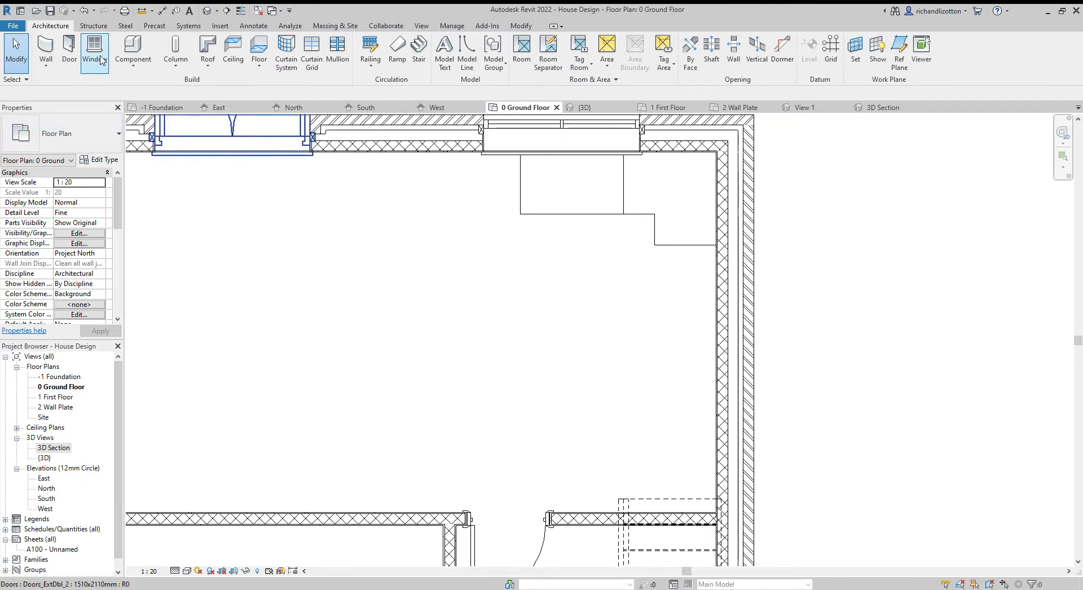
- Start a 500x600x860mm single-door cabinet rotated 90 degrees and pan toward the right wall
click(133, 46)
click(90, 135)
mouse_move(111, 292)
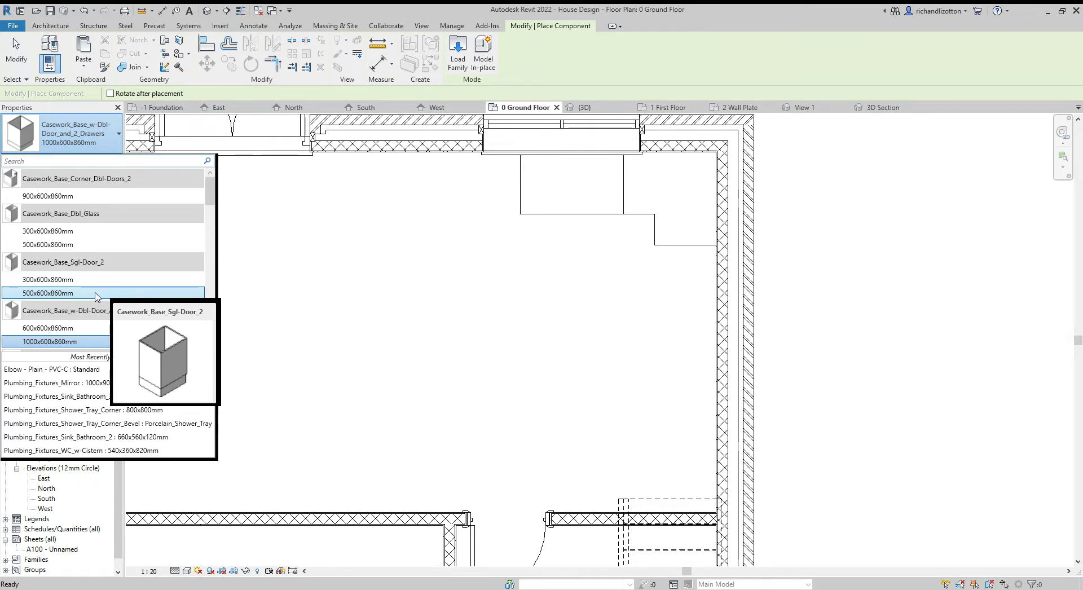
click(95, 292)
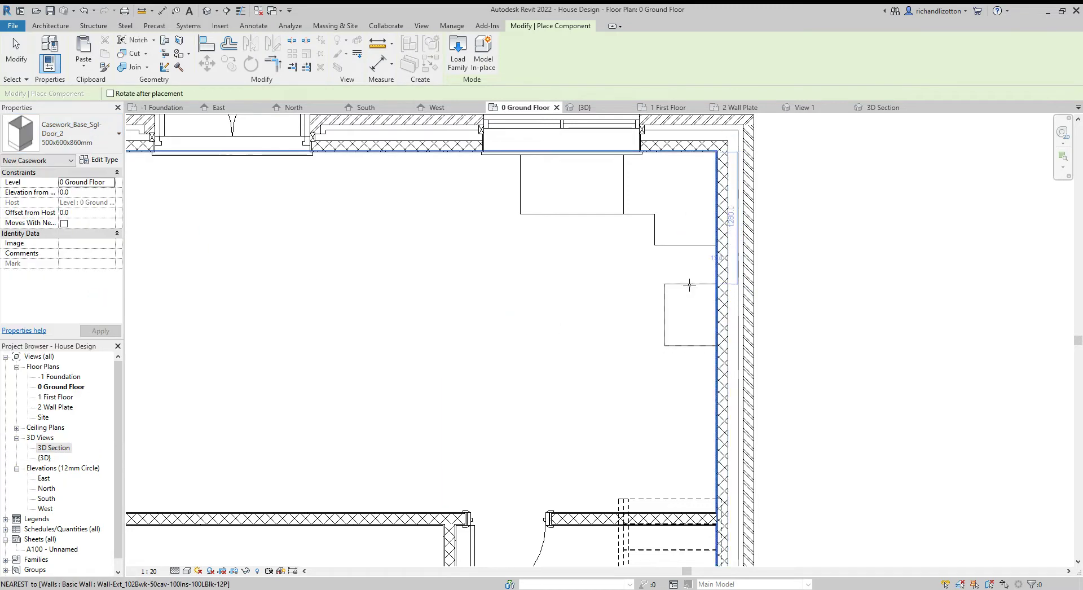
key(space)
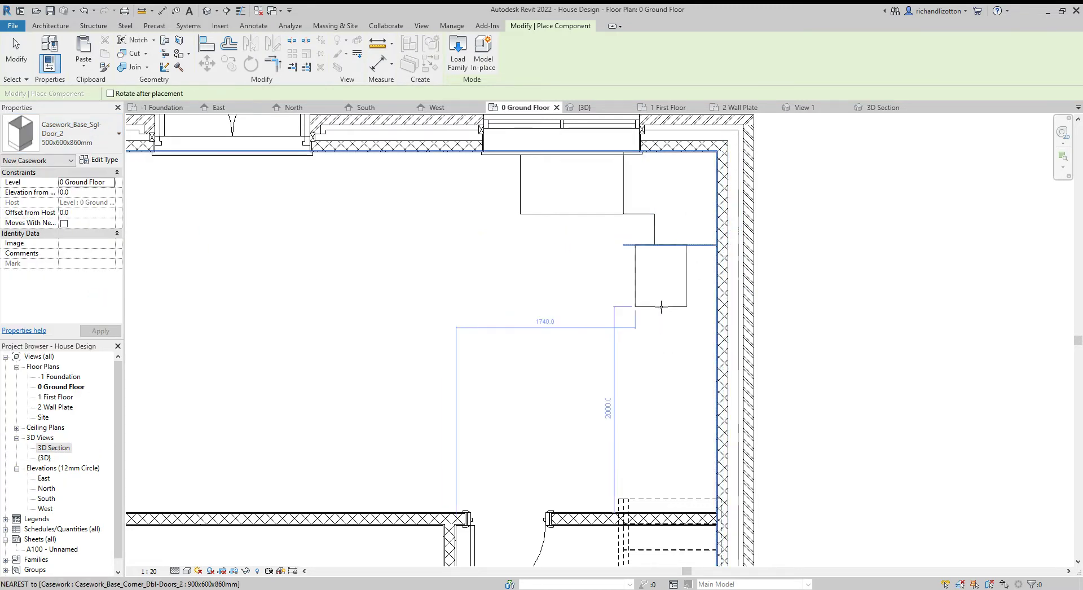
scroll(688, 293, up, 4)
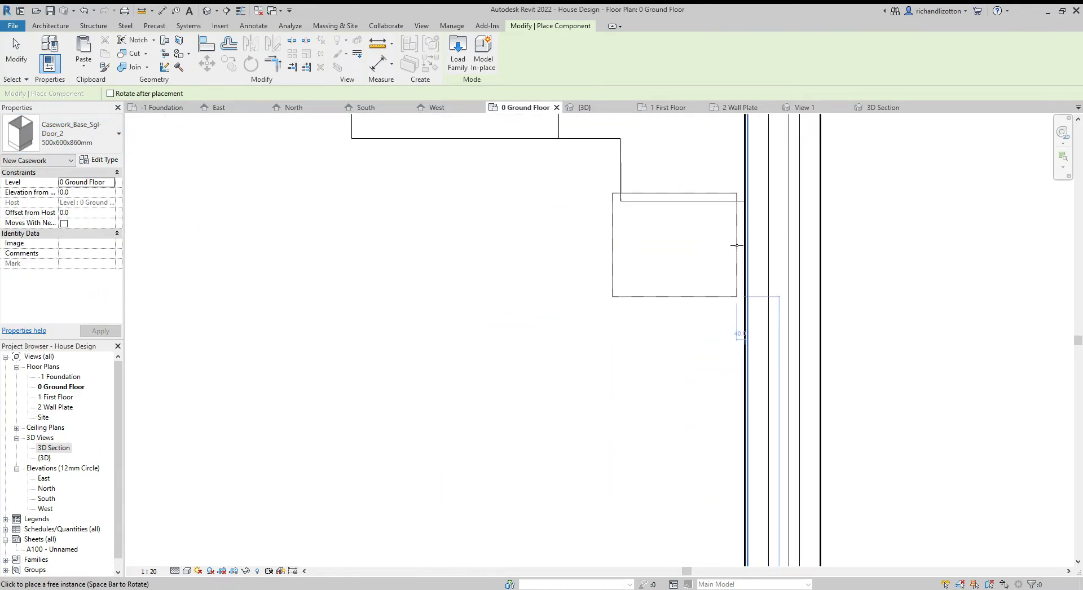
middle_drag(731, 242, 683, 335)
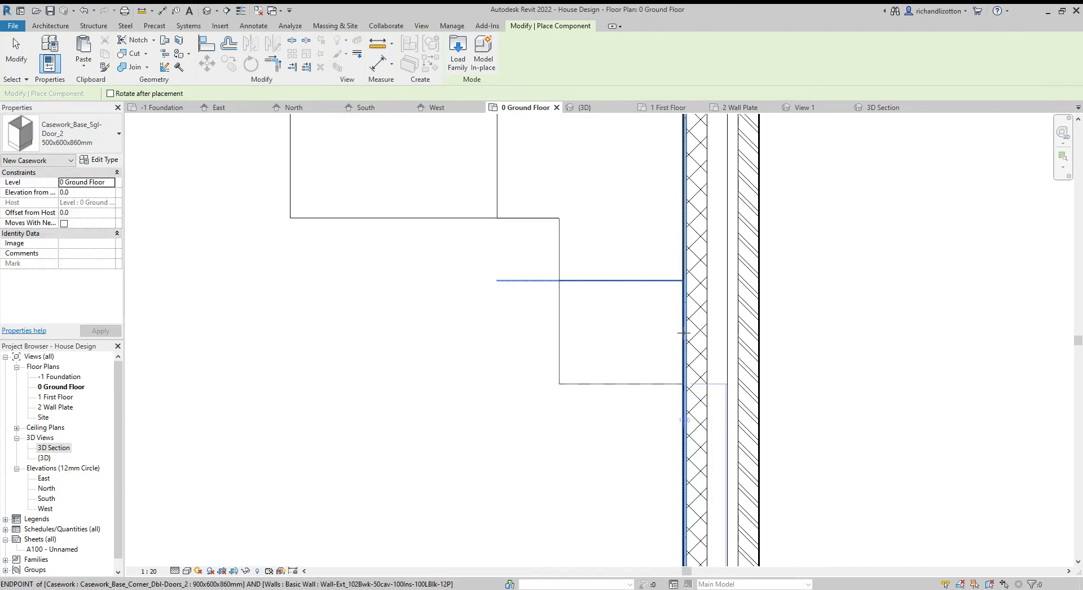
scroll(481, 409, down, 2)
mouse_move(413, 358)
middle_down()
mouse_move(407, 416)
mouse_move(498, 315)
middle_up()
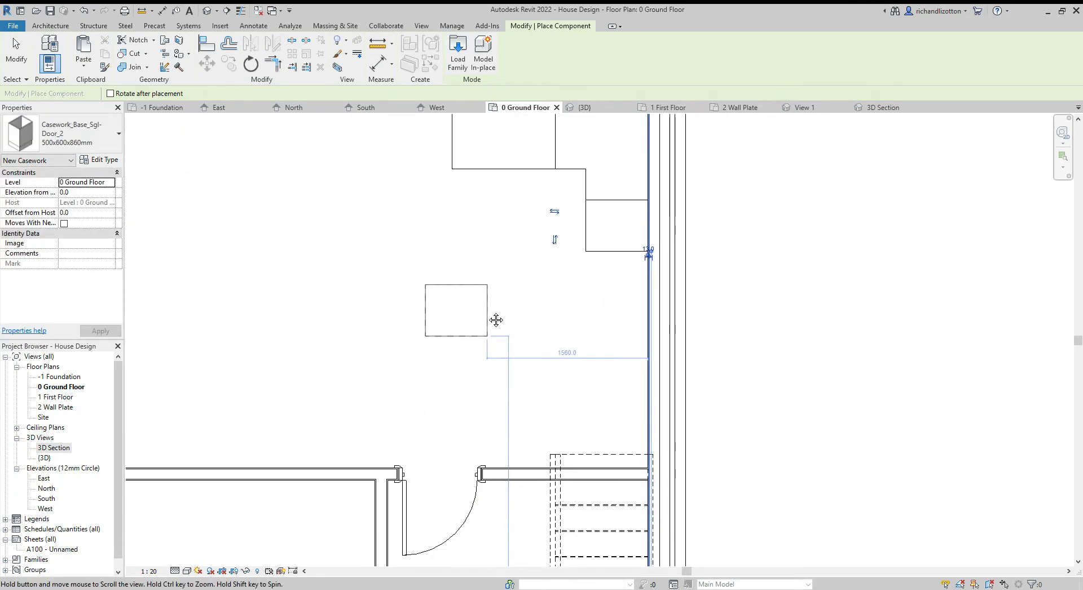
- Switch to Casework_Base_Dbl_Glass 500x600x860mm, rotate it 90 degrees and place it below the existing cabinet
click(105, 136)
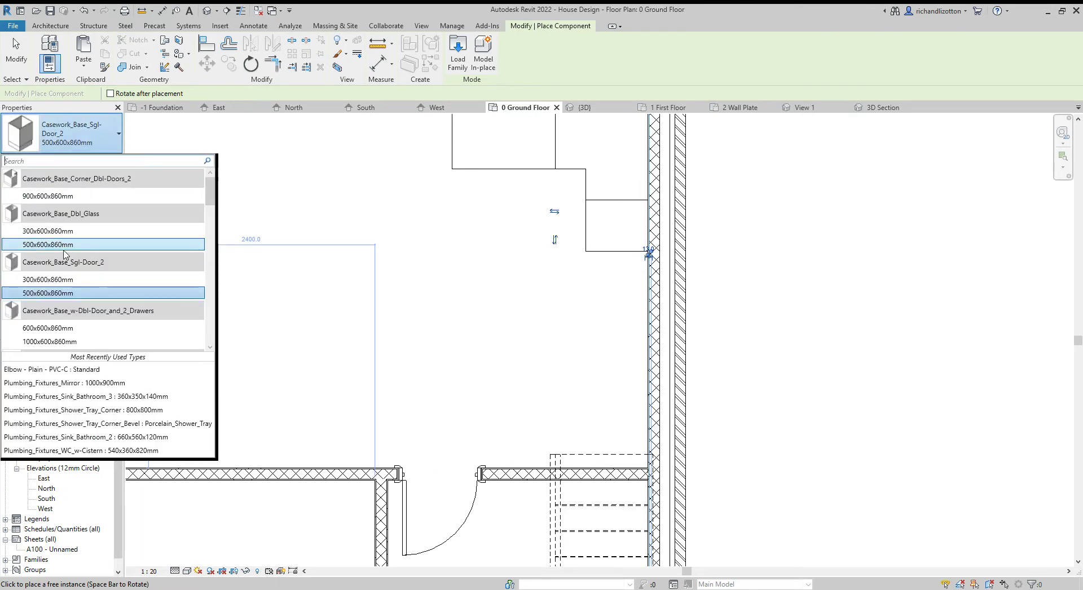
click(64, 246)
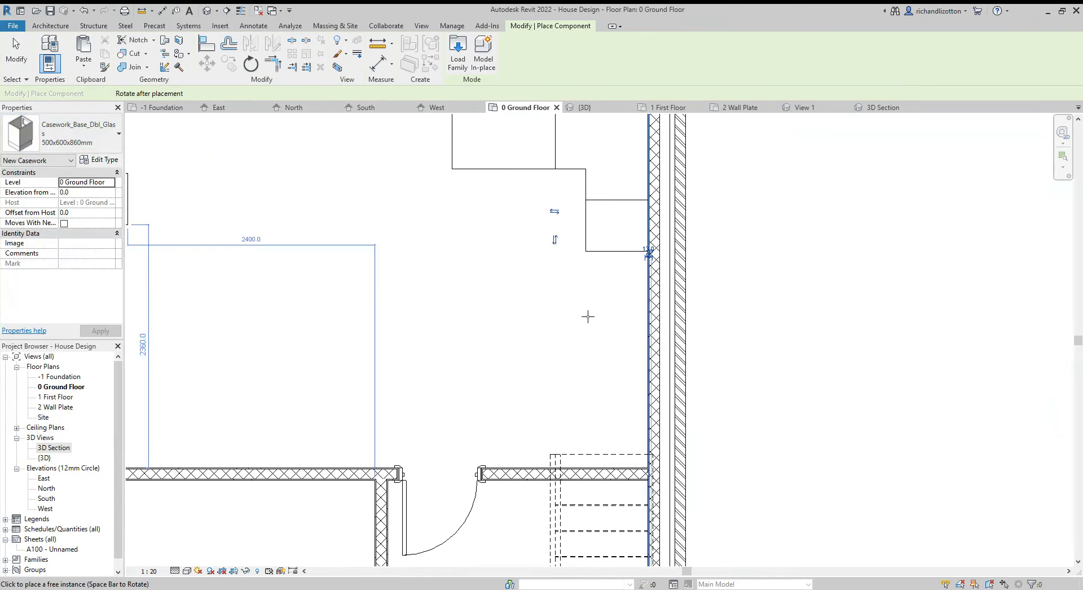
key(space)
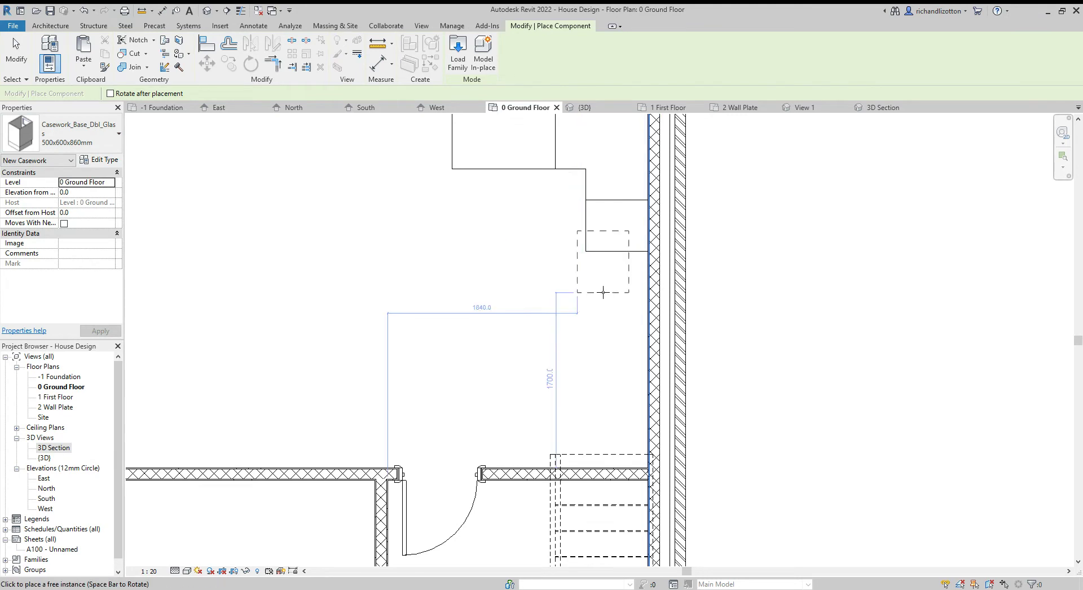
click(647, 276)
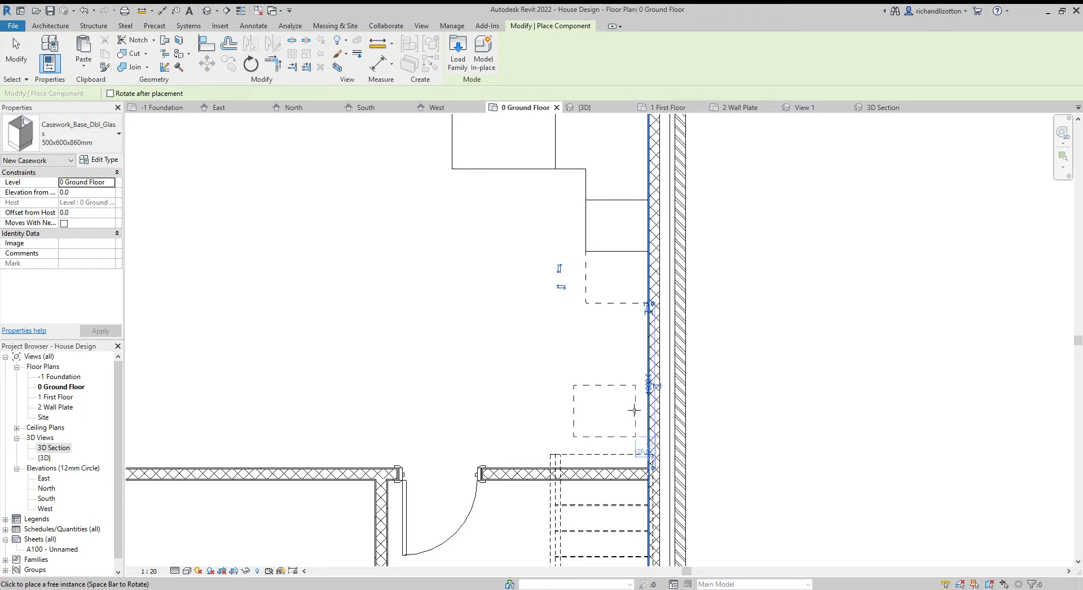
middle_drag(491, 320, 529, 349)
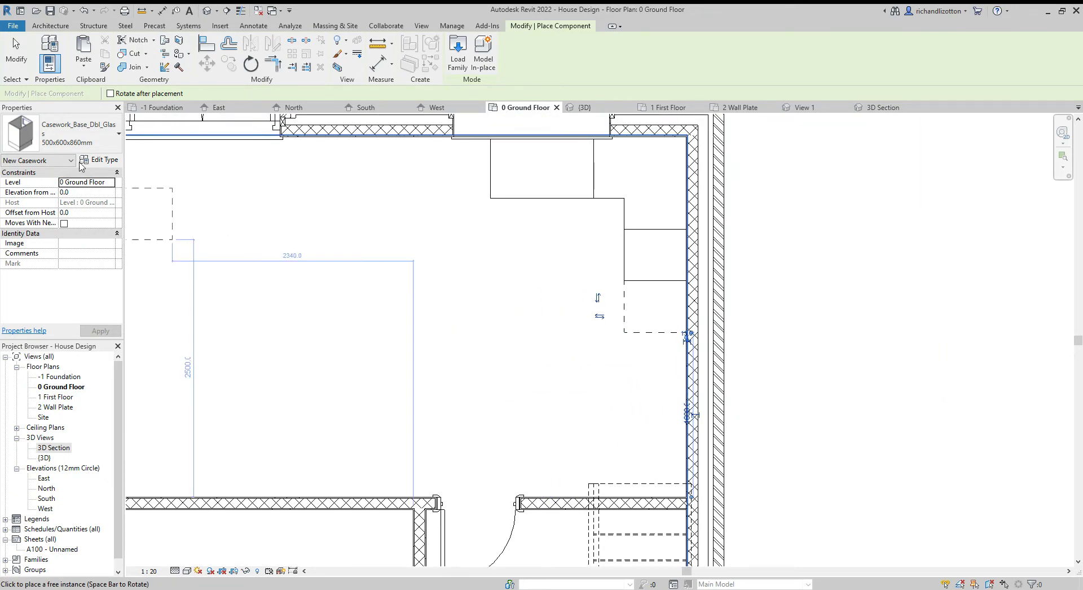
- Choose the 900x600x860mm Casework_Base_Corner_Dbl-Doors_2 type, then start the Measure tool
click(104, 138)
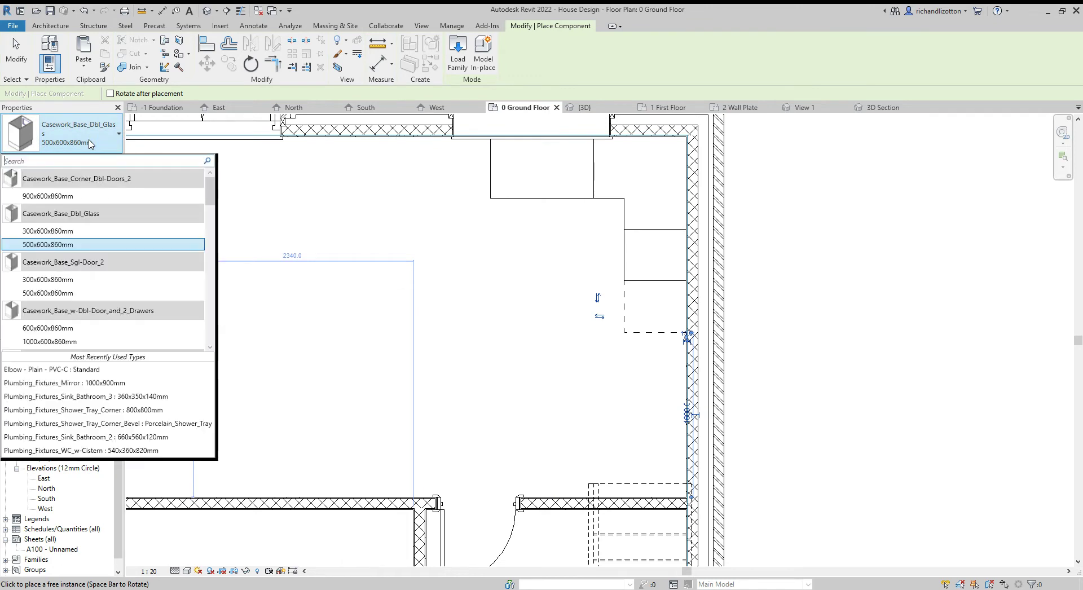
click(95, 195)
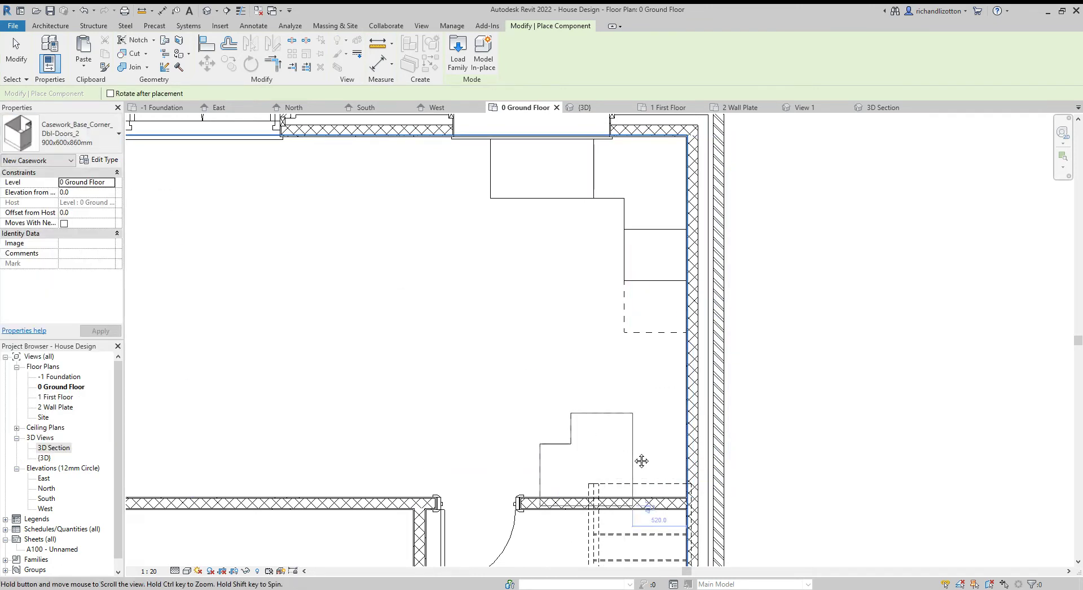
scroll(641, 461, up, 4)
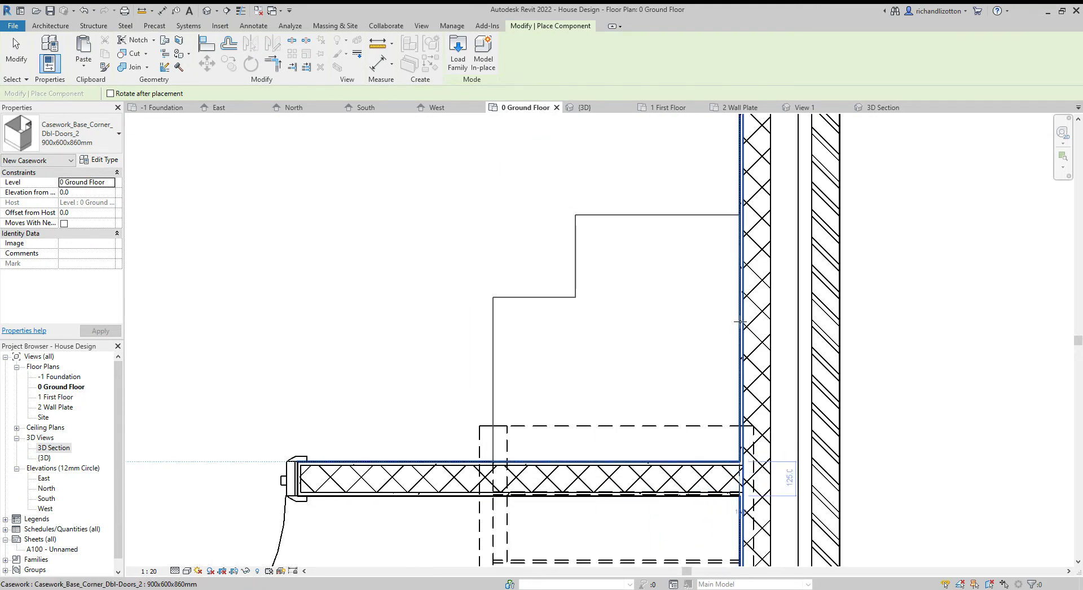
scroll(502, 282, down, 4)
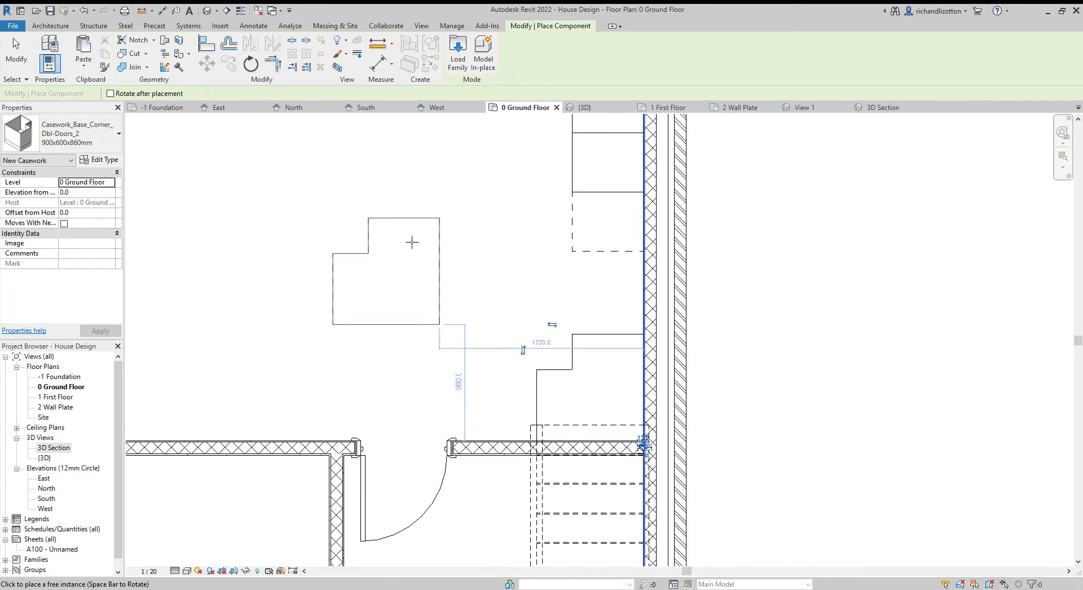
click(146, 13)
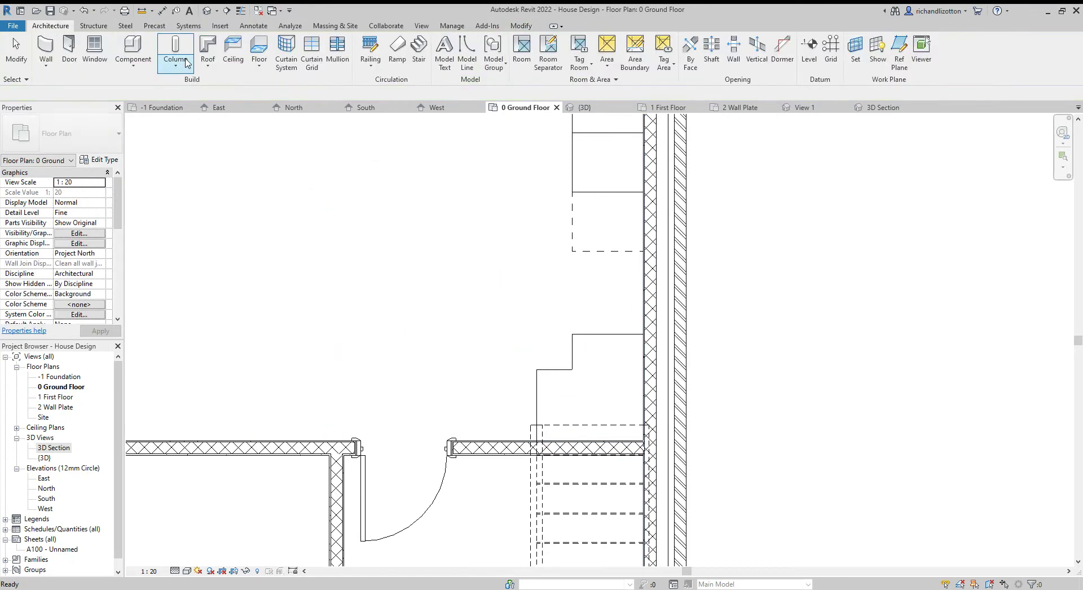
- Measure the roughly 700 mm gap along the right wall and finish measuring
click(594, 252)
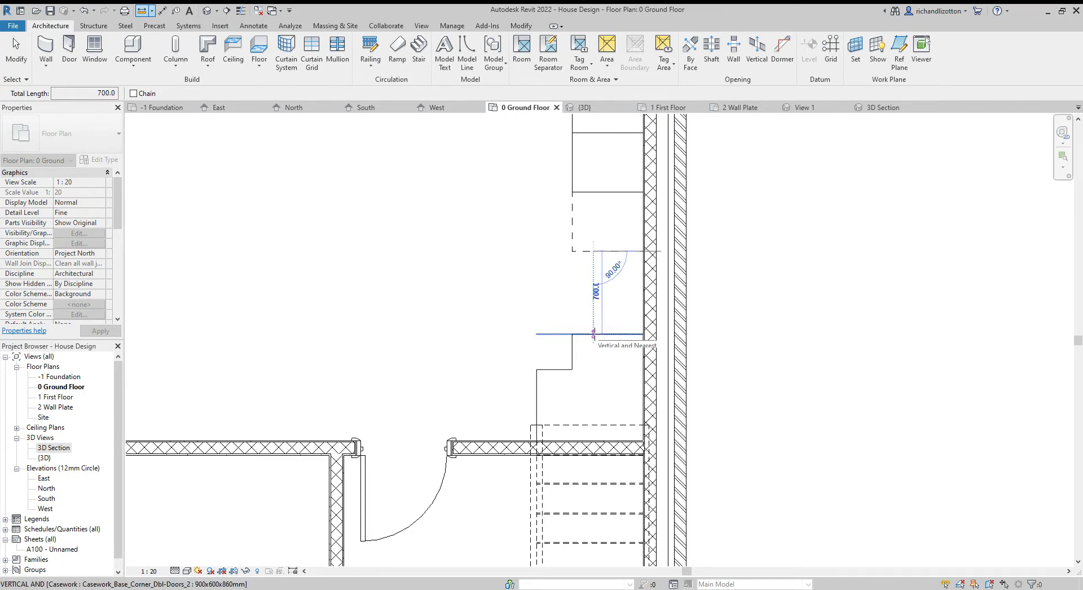
key(Escape)
key(Escape)
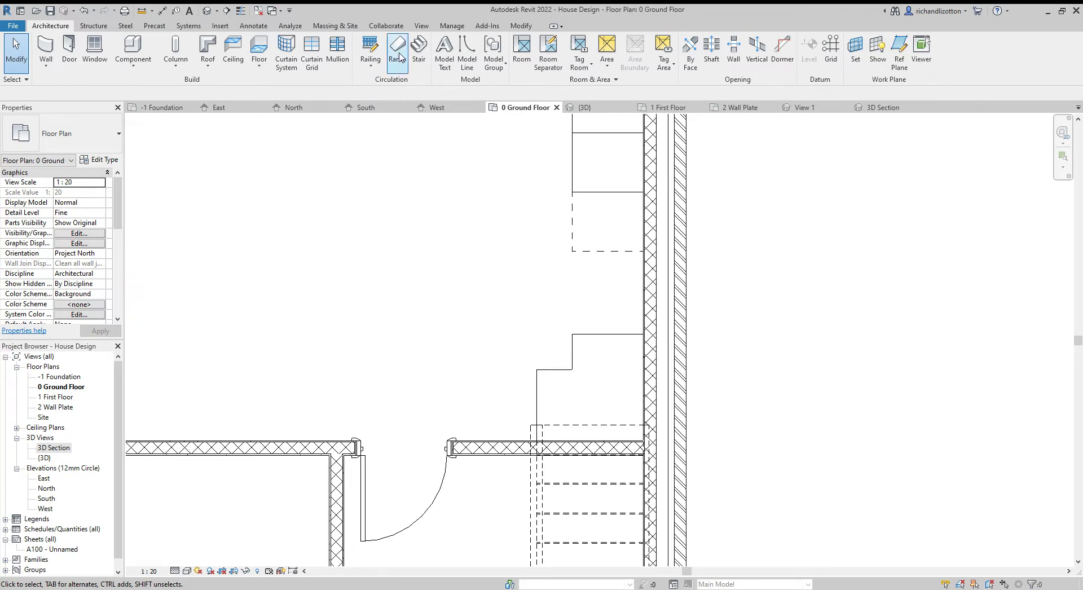
- Load Casework_Wine_Rack.rfa from the Base Cabinets library after previewing the other cabinet families
click(130, 46)
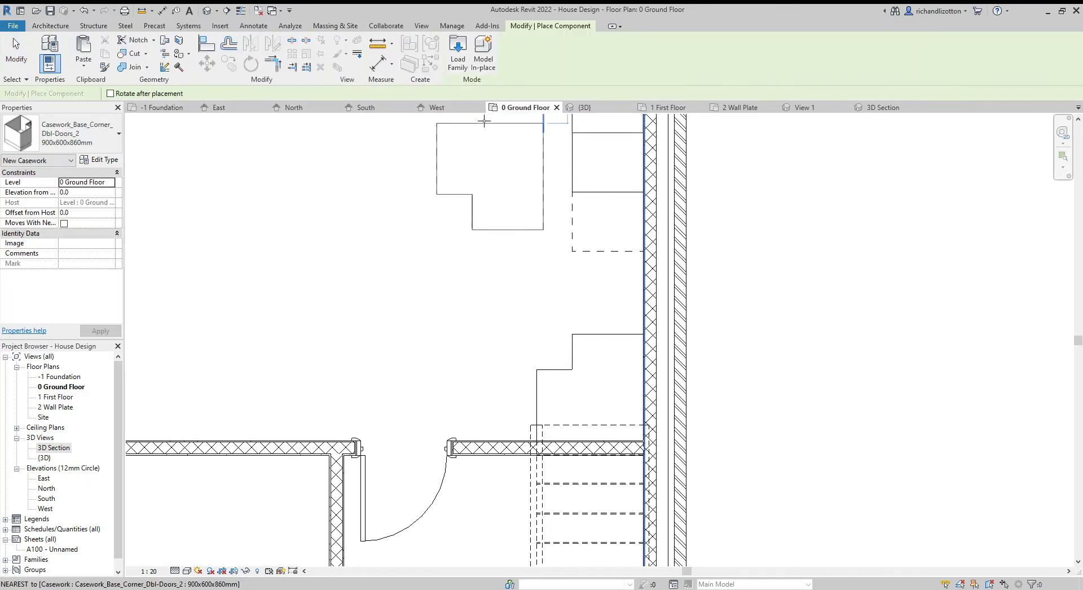
click(458, 54)
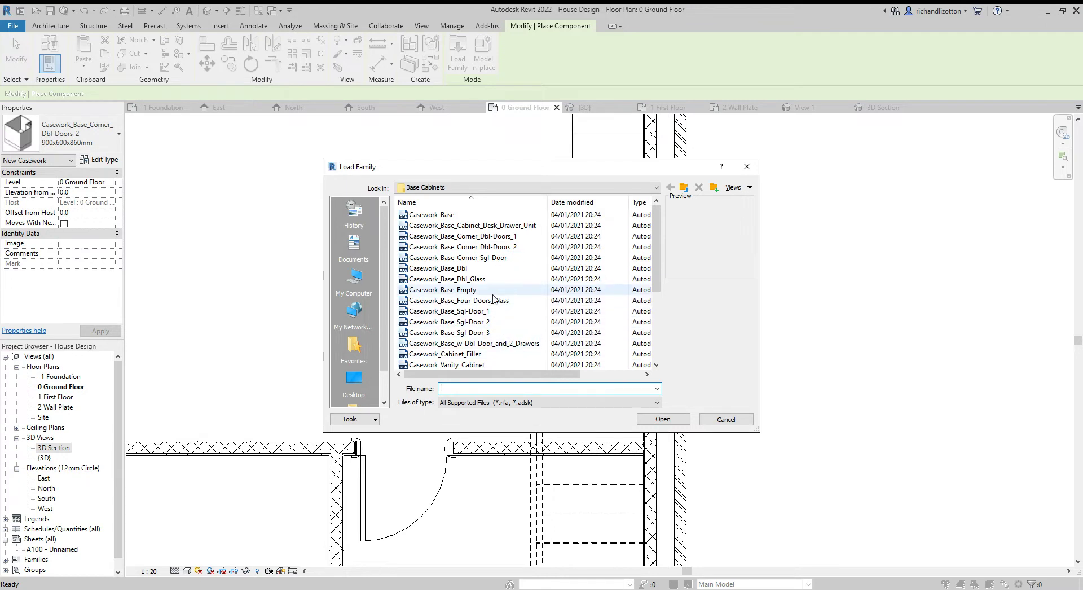
click(468, 217)
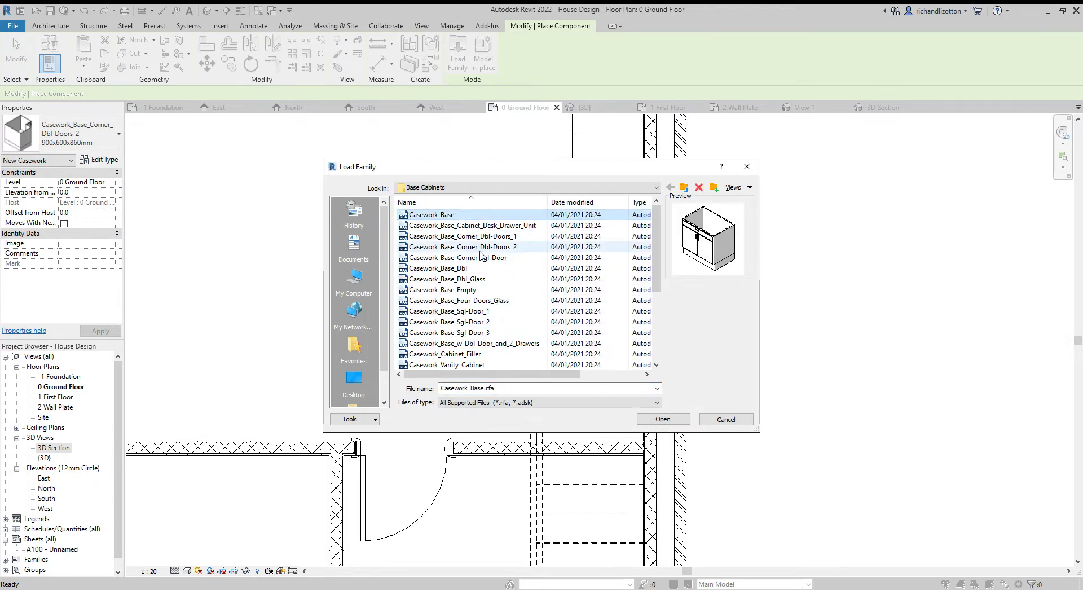
click(487, 227)
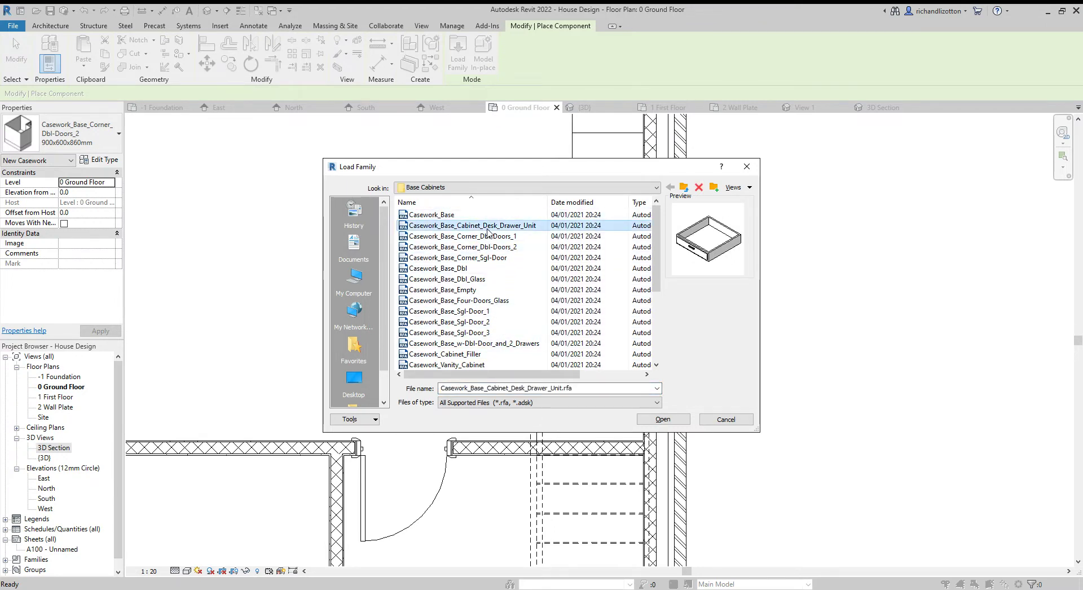
key(Down)
key(Down)
key(Down)
key(Down)
key(Down)
key(Down)
key(Down)
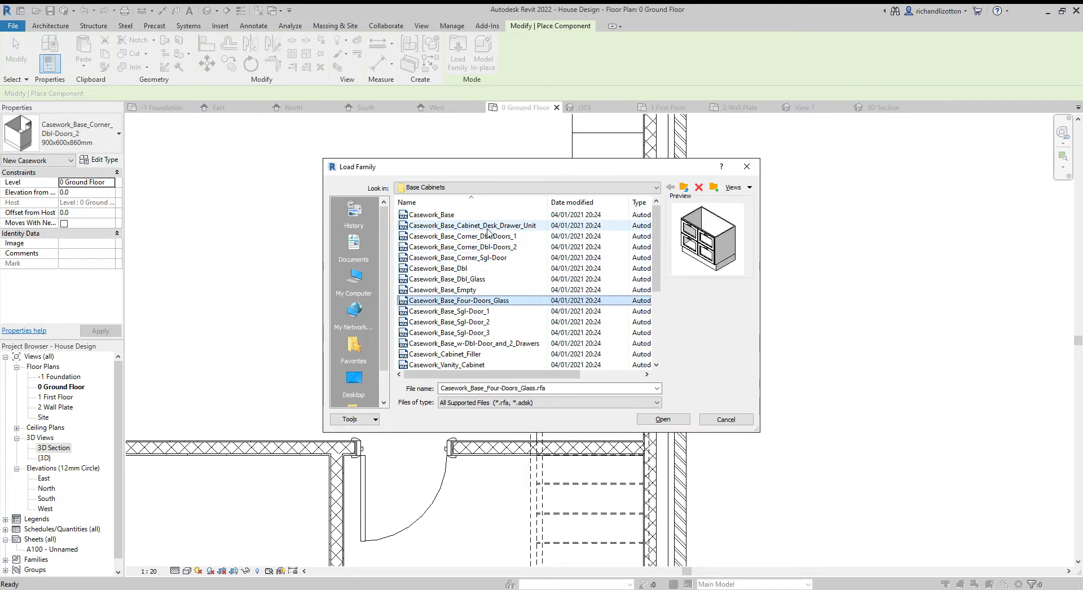
key(Down)
key(Down)
key(Down)
key(Down)
key(Down)
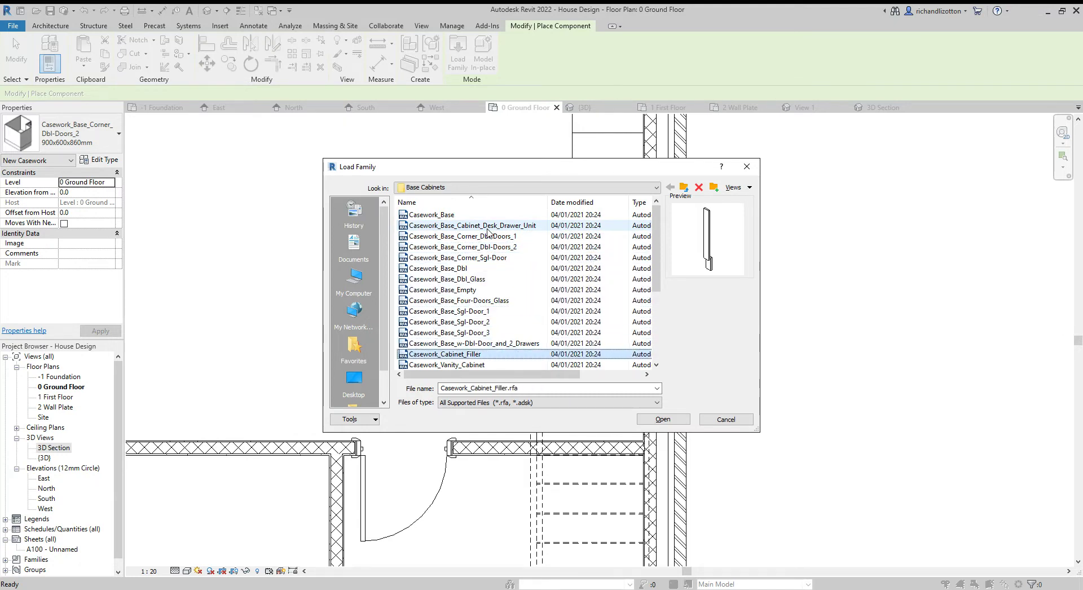
key(Down)
key(Down)
key(Down)
key(Down)
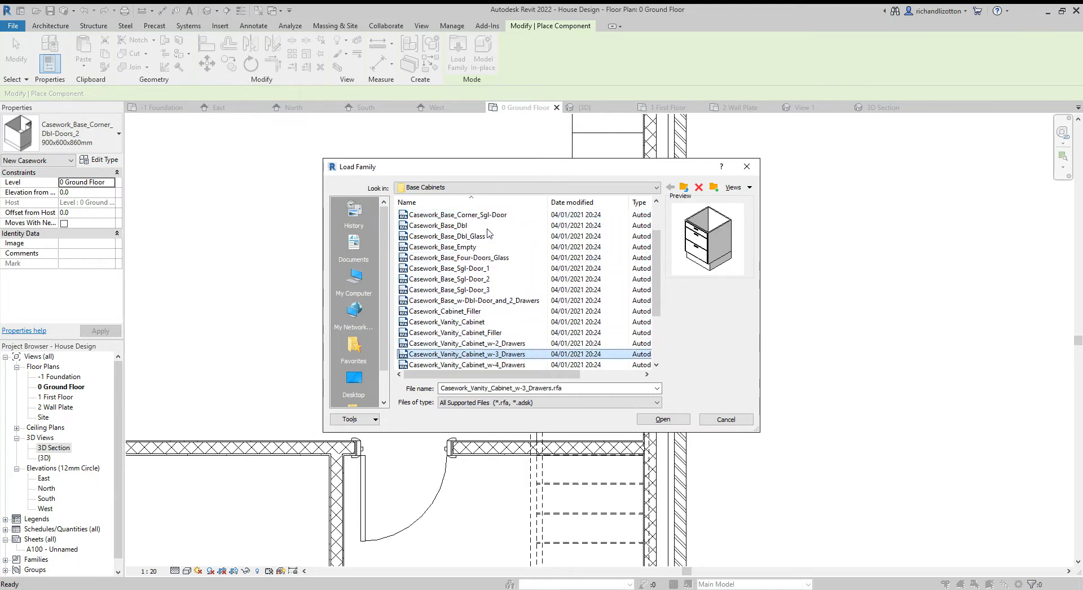
key(Down)
key(Down)
key(Down)
key(Down)
key(Down)
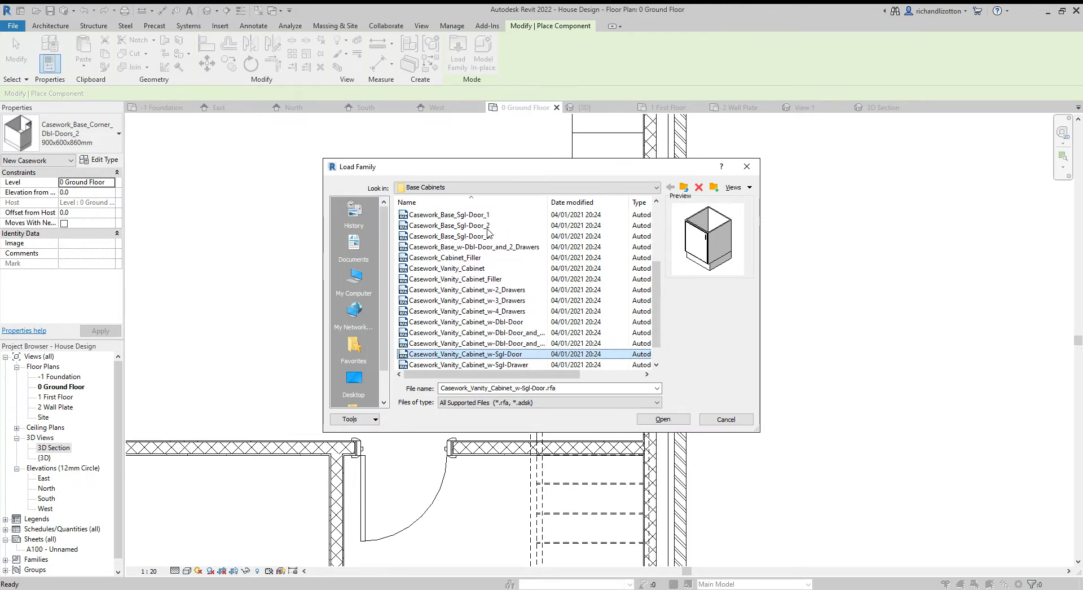
key(Down)
key(Down)
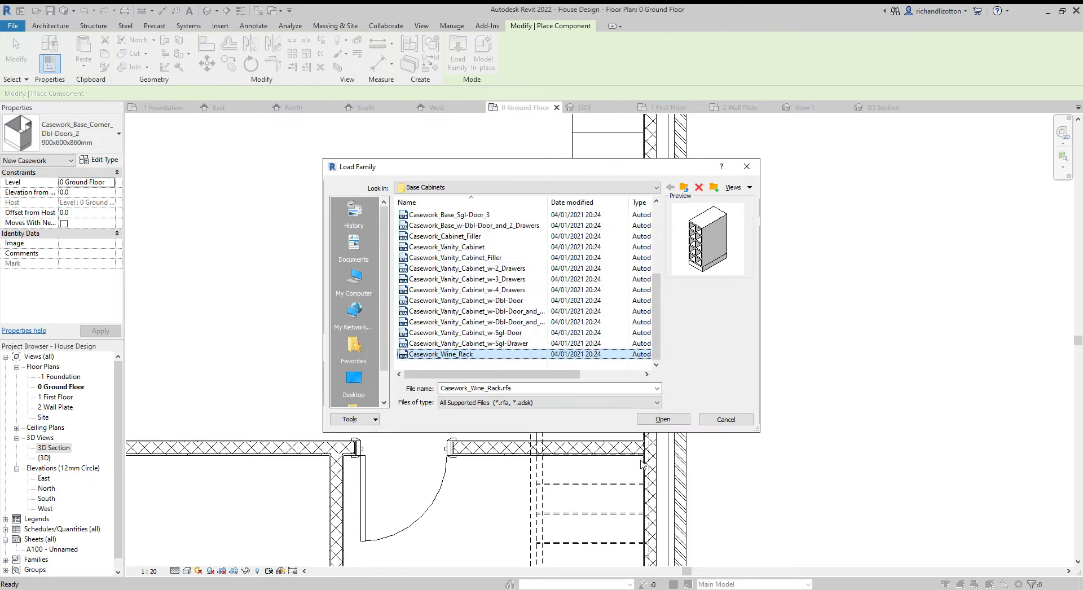
click(663, 419)
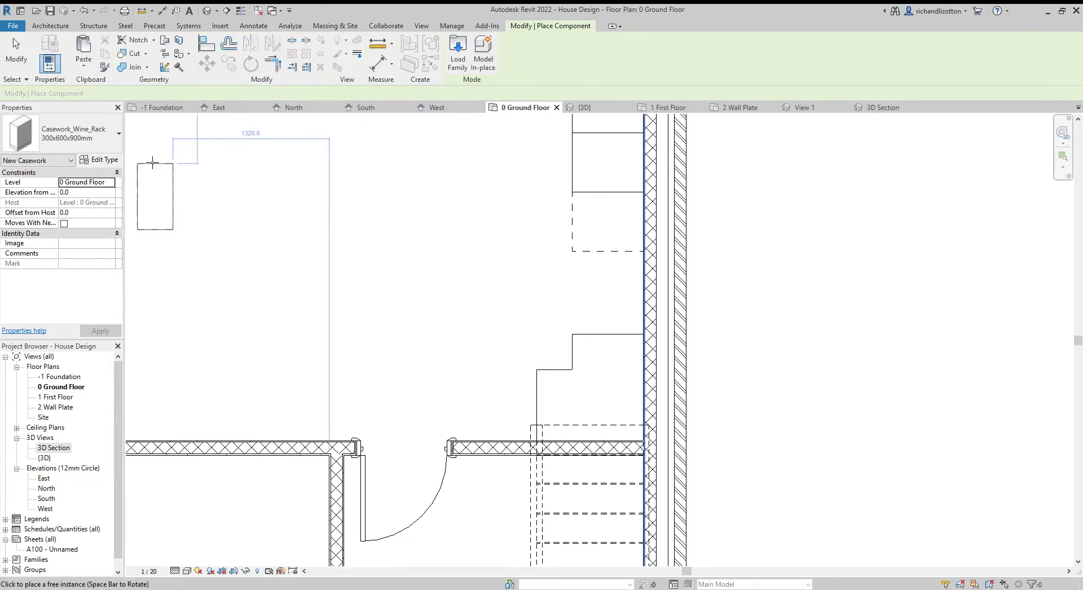
- Place a wine rack in the kitchen, rotated 90 degrees
click(113, 140)
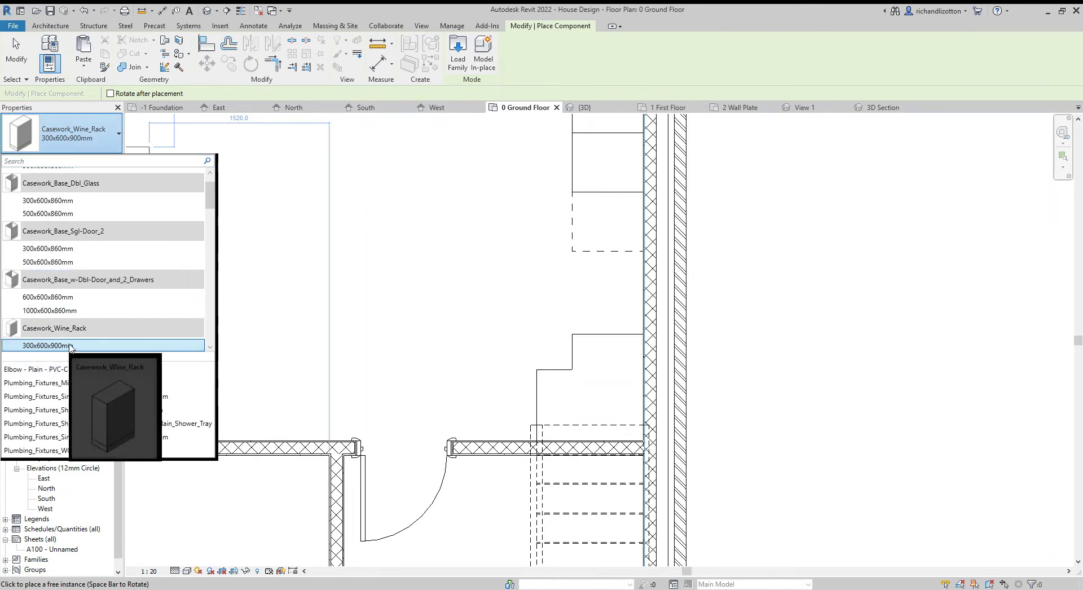
click(426, 261)
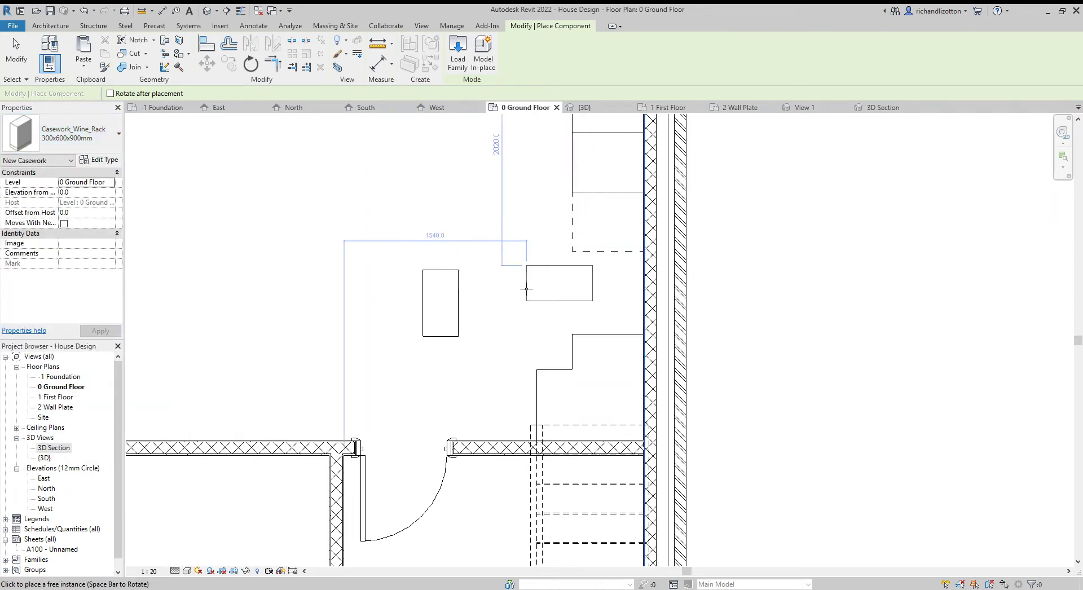
key(space)
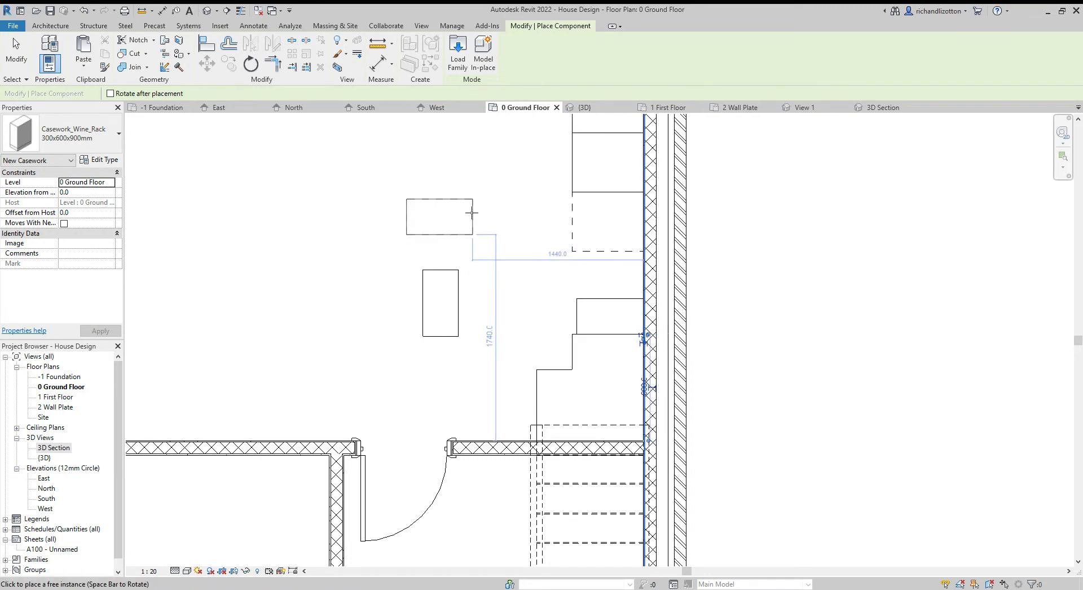
key(Escape)
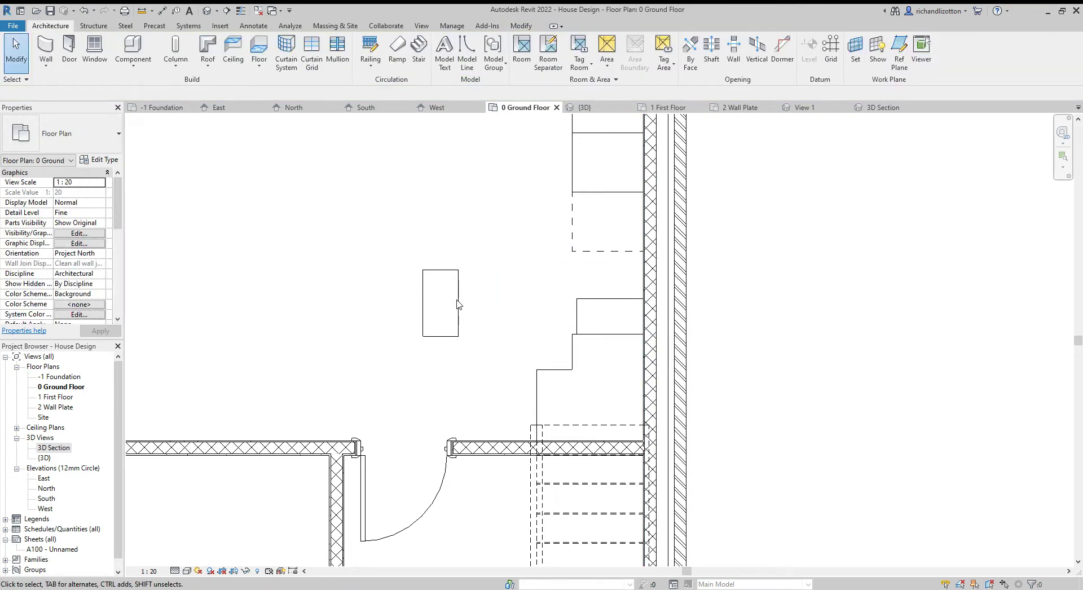
- Select the 500x600x860mm single-door base cabinet against the right-hand wall
click(457, 304)
click(585, 284)
middle_drag(603, 267, 590, 305)
click(571, 235)
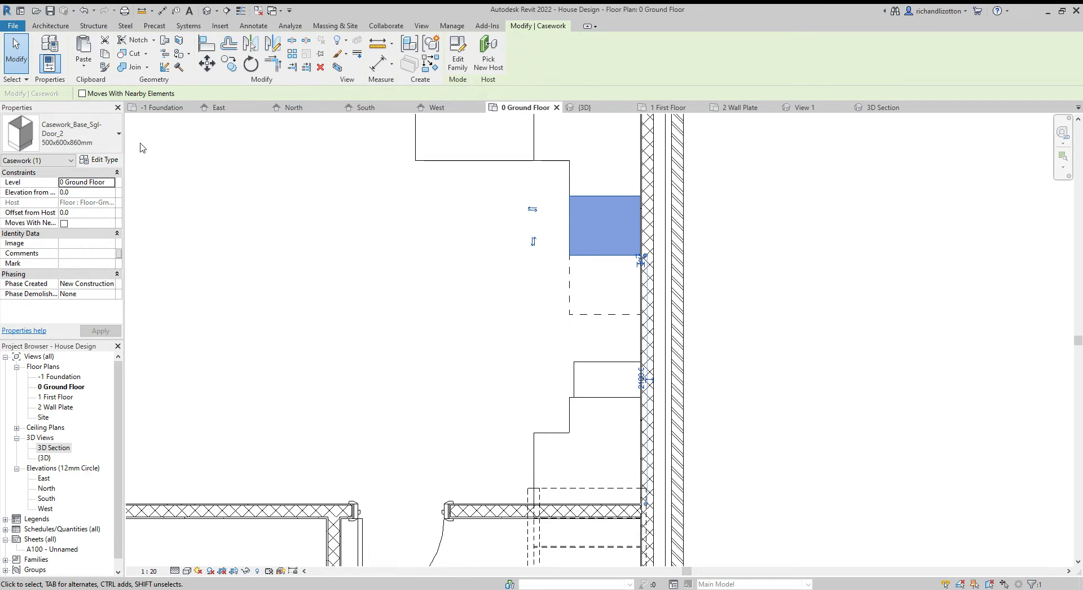
- Try duplicating the cabinet type, but the edited name is rejected as already in use
click(111, 161)
click(649, 196)
click(580, 318)
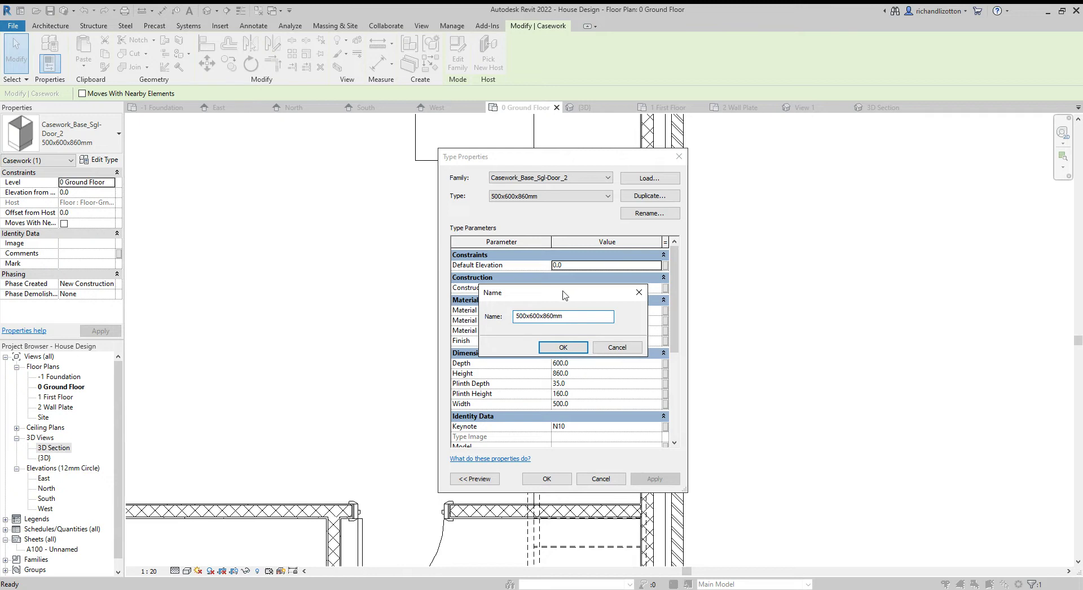
key(Home)
key(Delete)
click(576, 347)
click(610, 303)
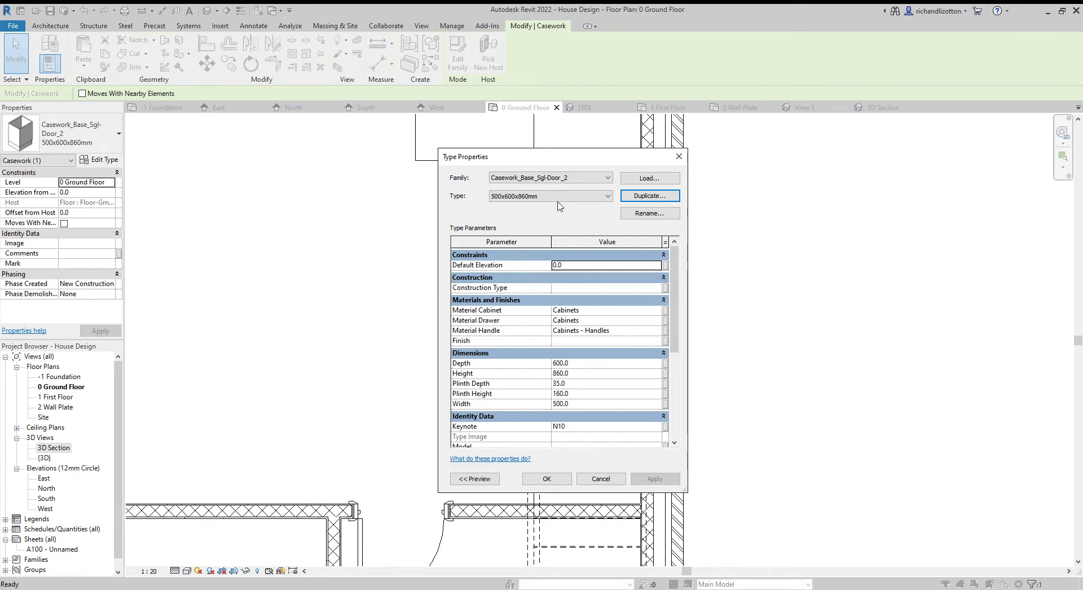
- Duplicate the cabinet type as 350x600x860mm and begin changing its Width
click(649, 196)
click(583, 317)
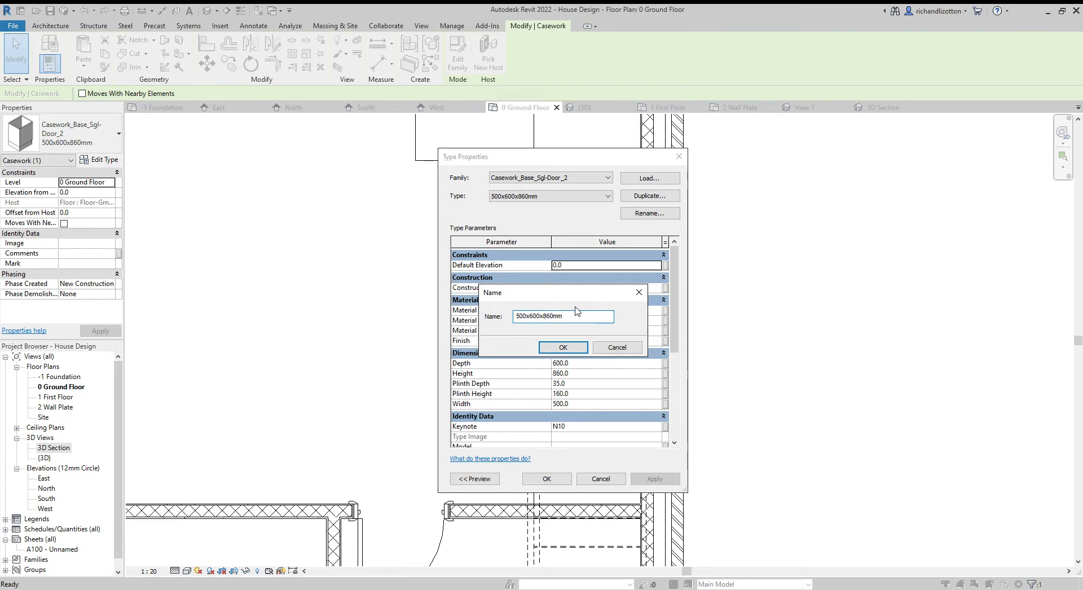
key(BackSpace)
key(Delete)
text(35)
click(575, 347)
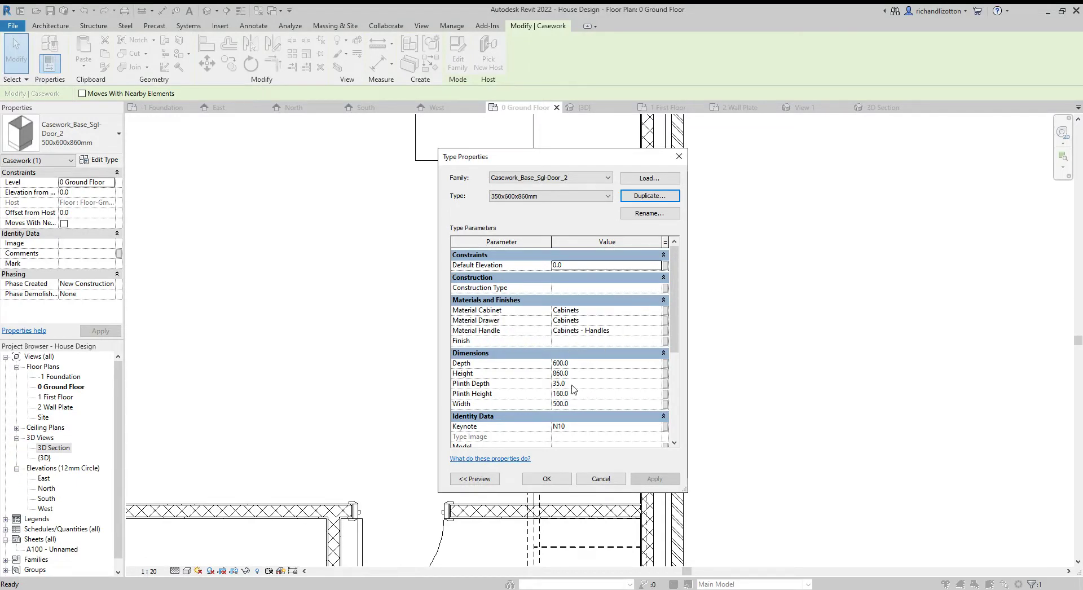
click(564, 403)
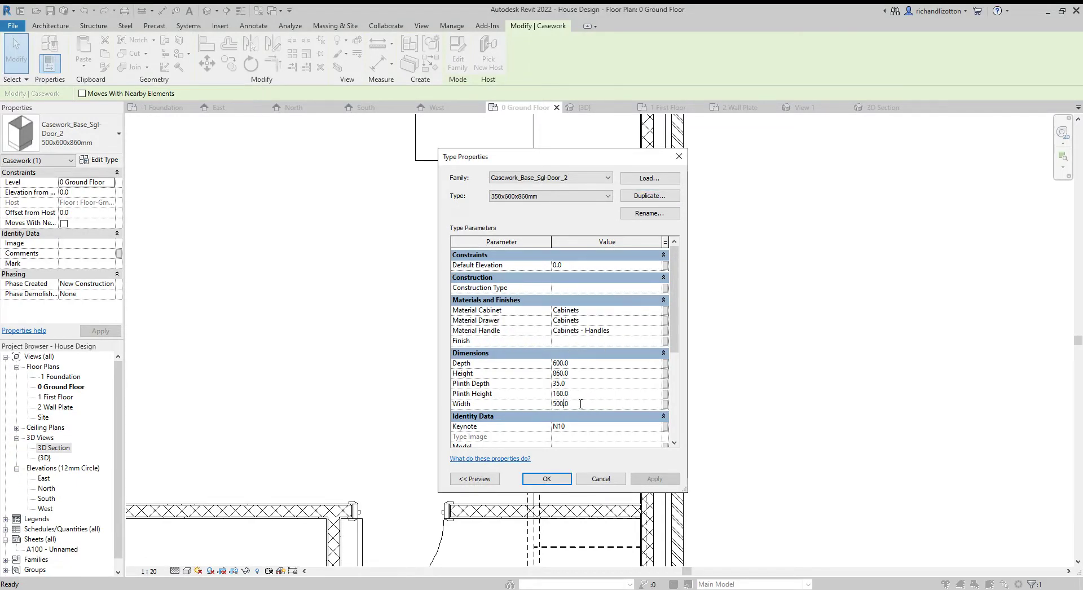
key(BackSpace)
- Apply the 350 mm type, push the cabinet to the worktop line and butt the glass-door cabinet against it
click(564, 480)
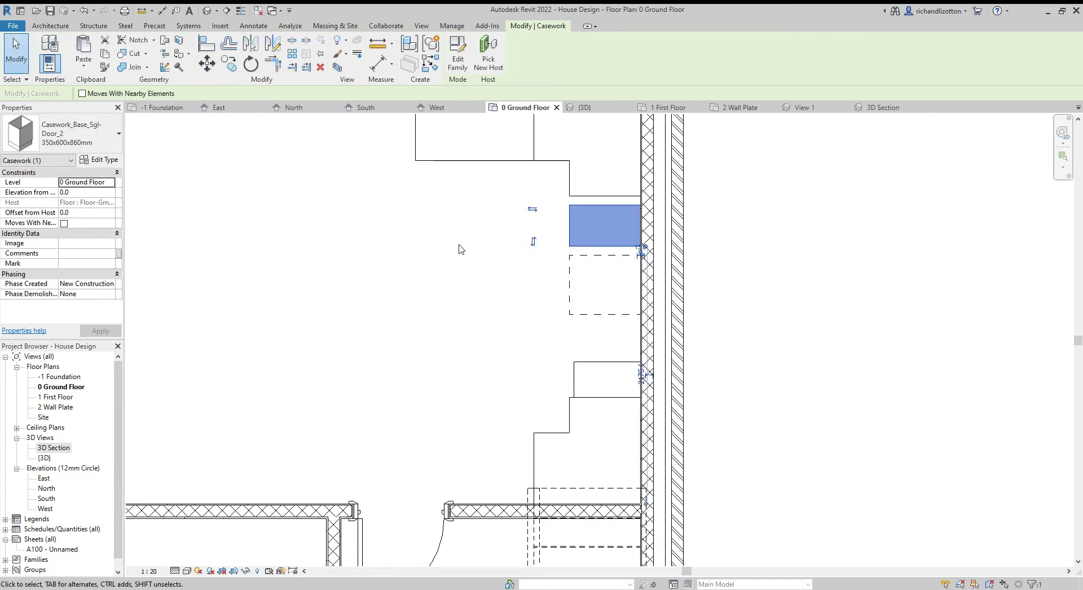
scroll(610, 220, up, 3)
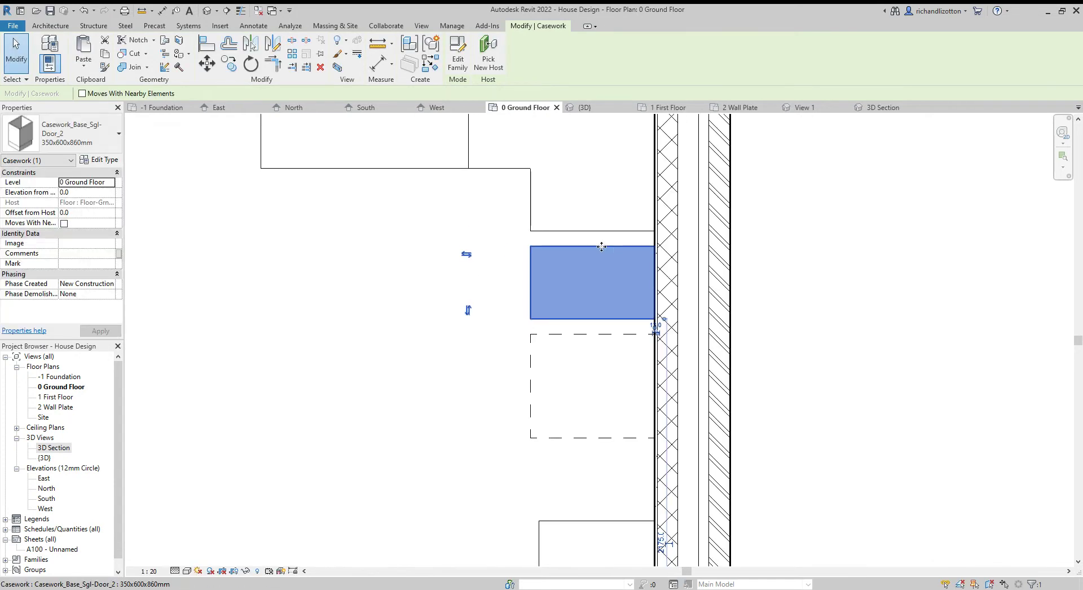
drag(598, 247, 596, 232)
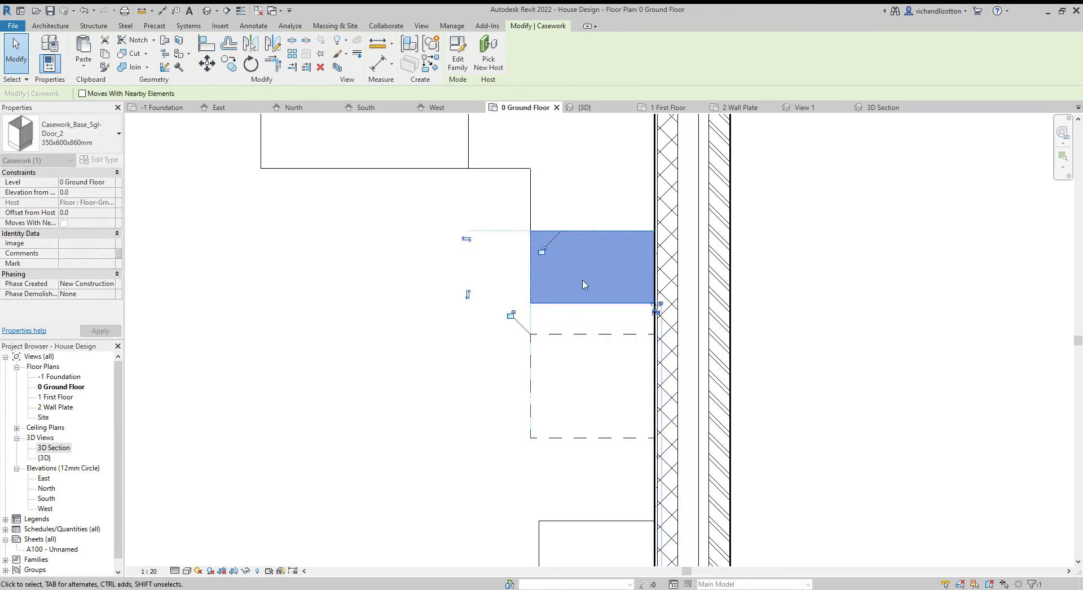
click(587, 332)
drag(584, 337, 583, 303)
click(499, 446)
middle_drag(500, 455, 655, 342)
scroll(735, 250, down, 3)
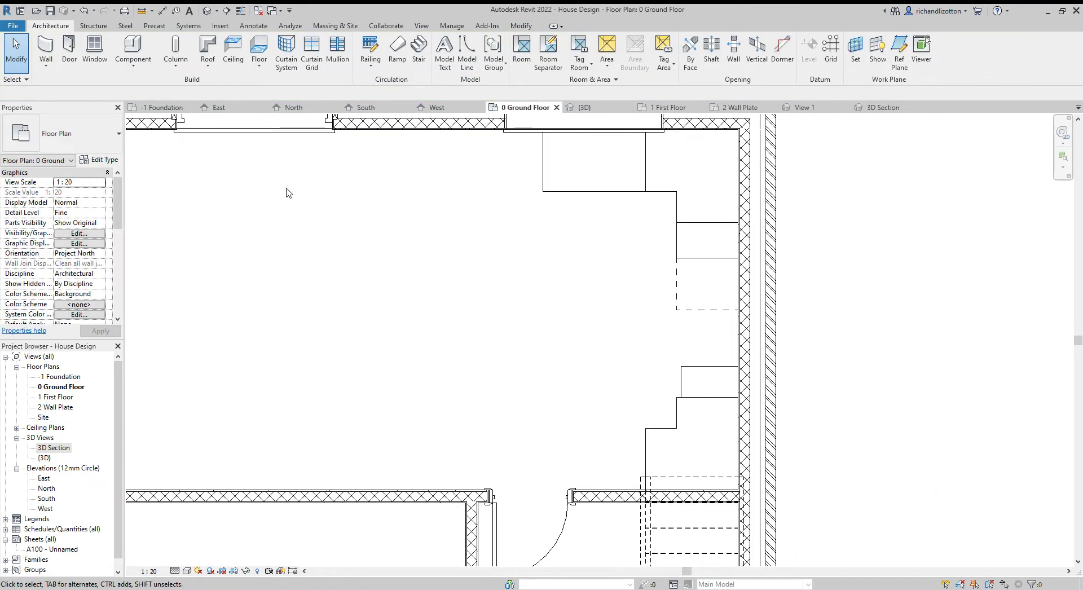
- Load Specialty_Equipment_Dbl-Oven_Under_Counter.rfa from UK > Specialty Equipment > Domestic
click(135, 52)
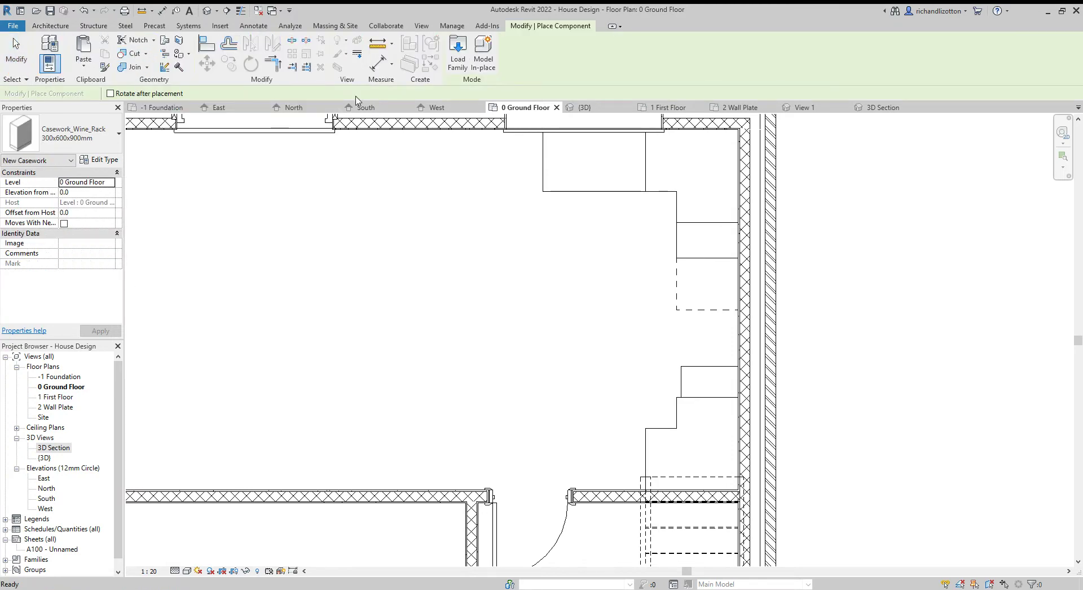
click(455, 61)
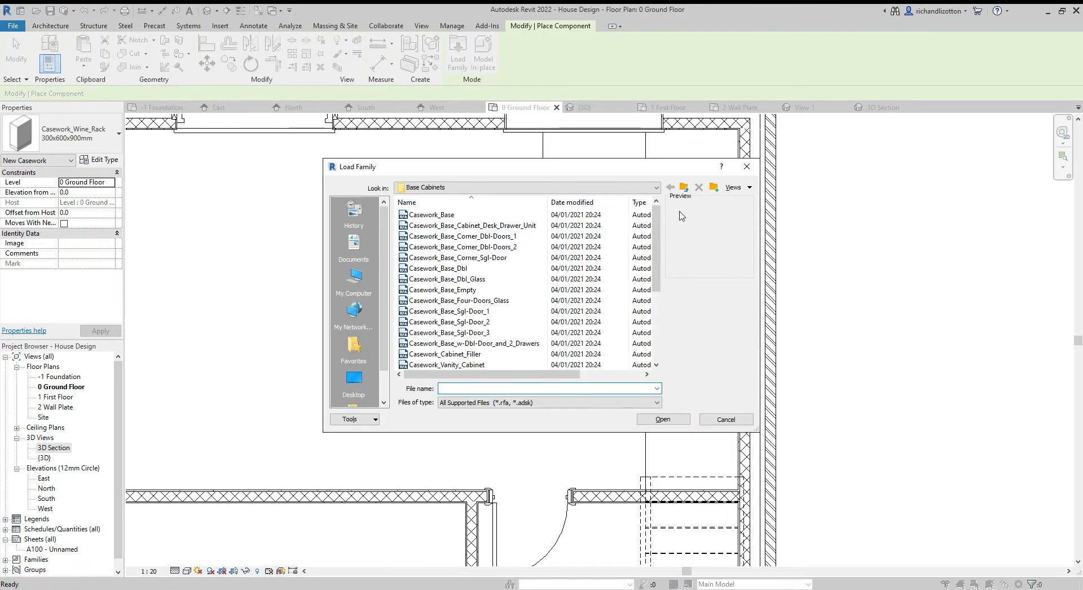
click(684, 188)
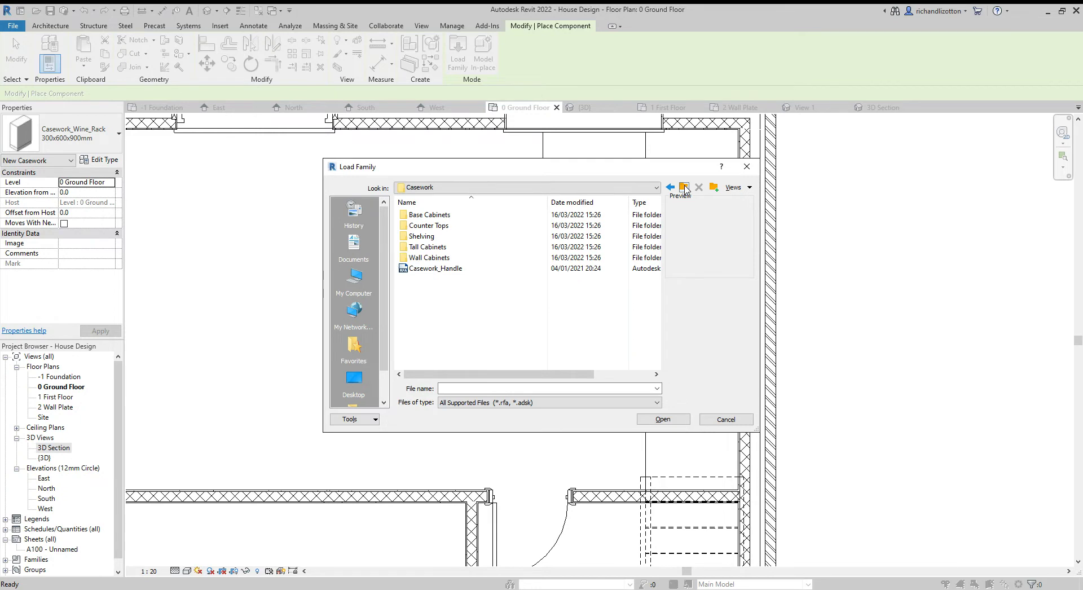
click(684, 188)
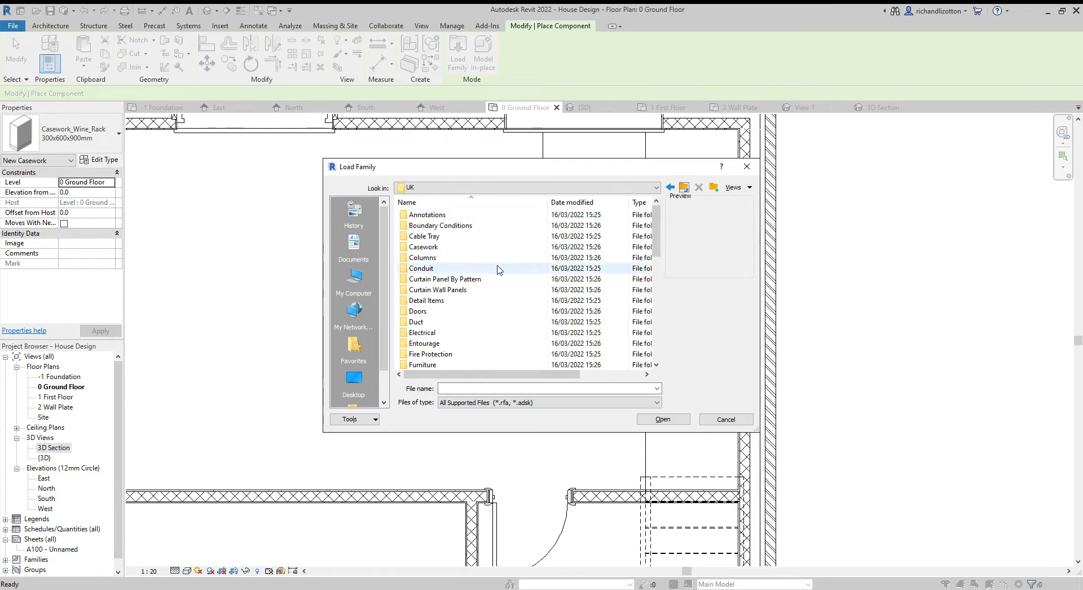
scroll(493, 282, down, 2)
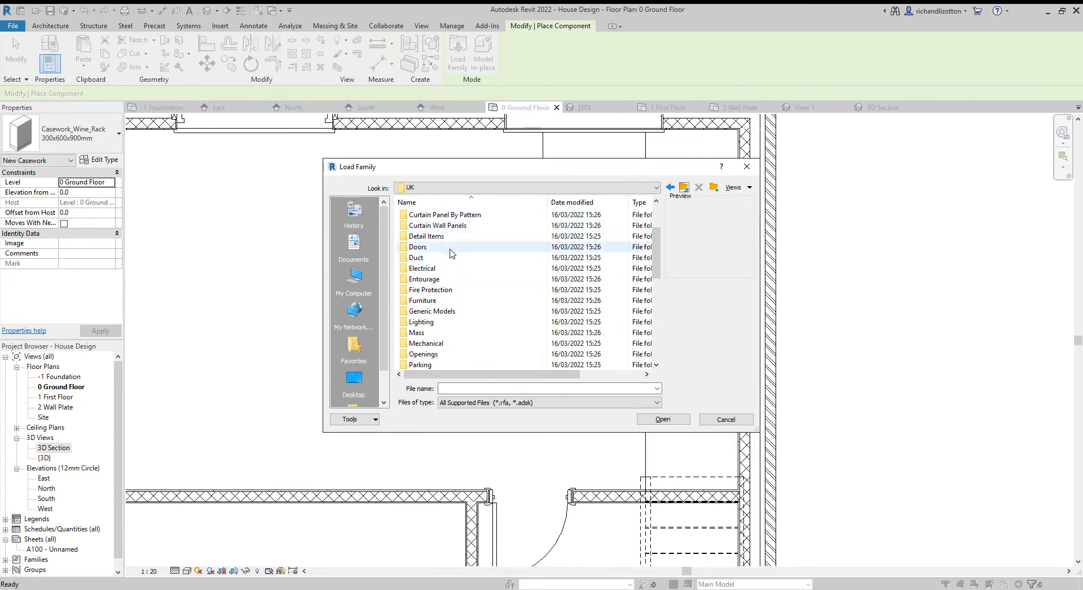
scroll(489, 337, down, 2)
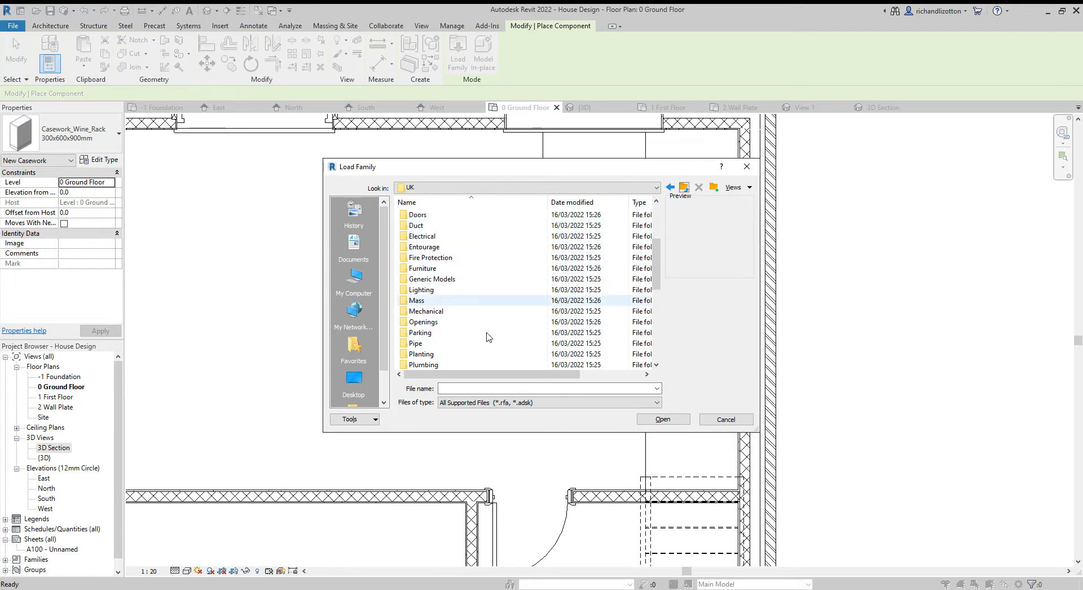
scroll(488, 338, down, 2)
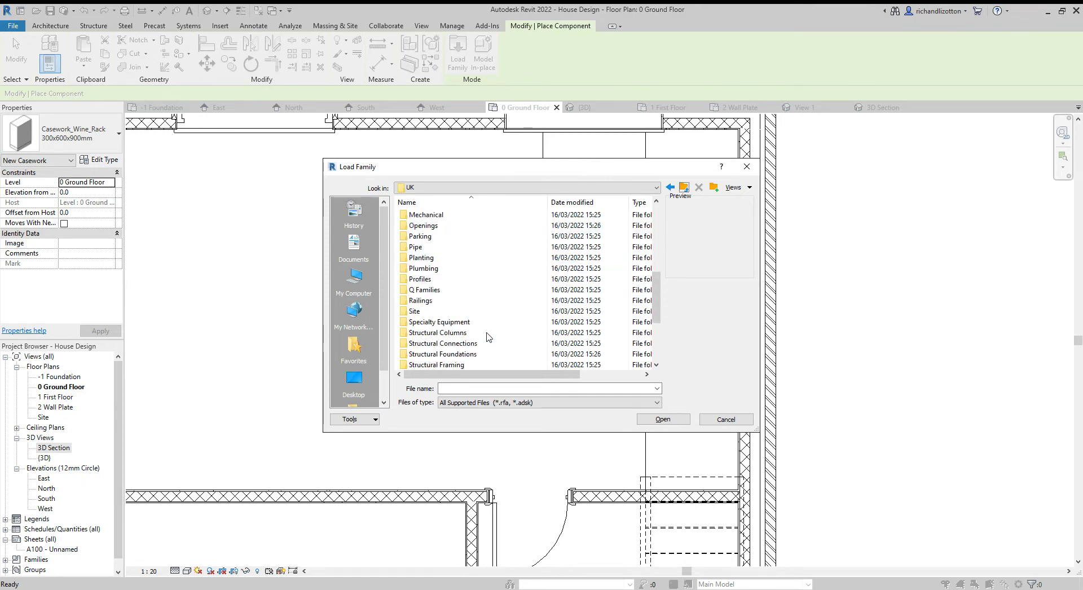
double_click(461, 322)
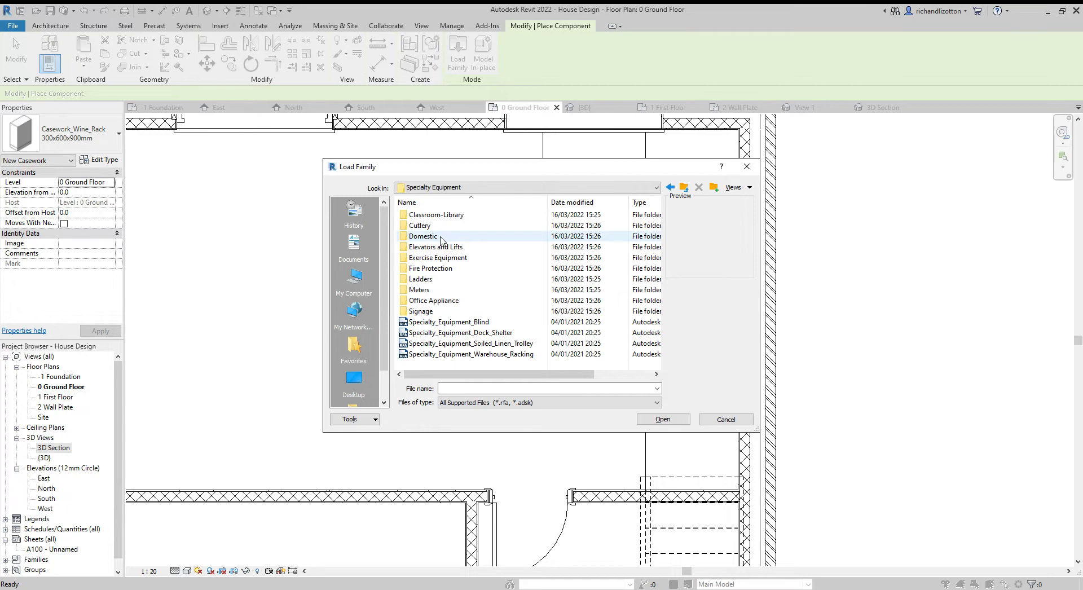
double_click(441, 237)
click(460, 217)
key(Down)
key(Down)
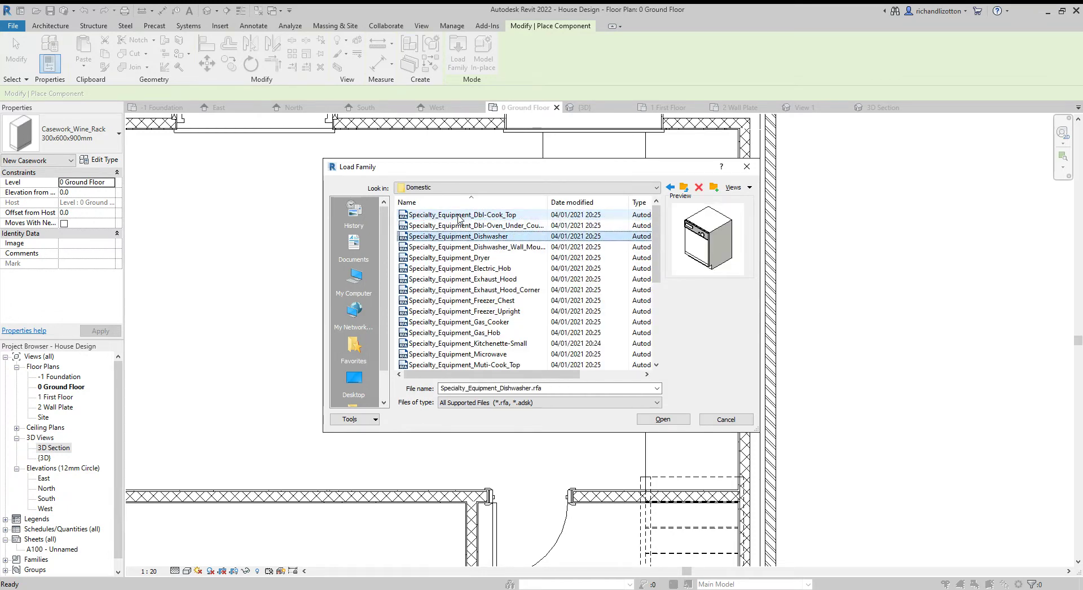
key(Up)
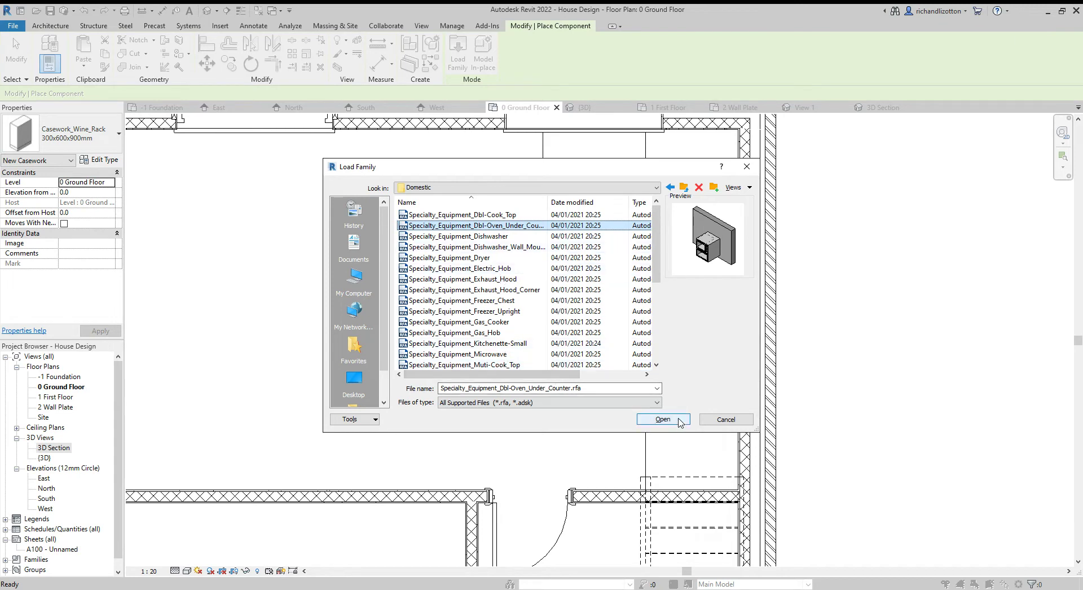
click(679, 420)
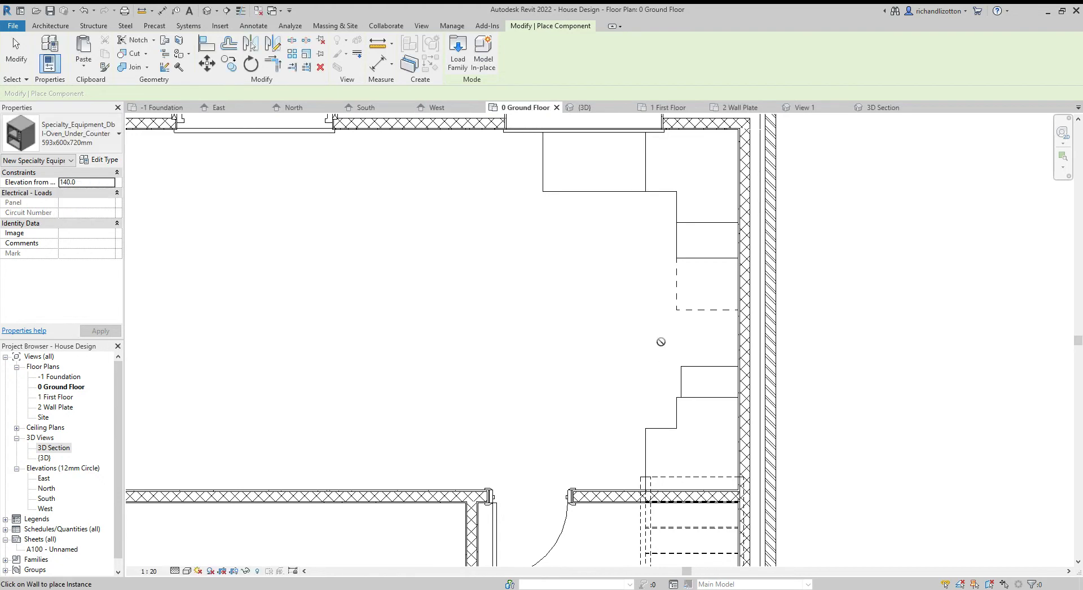
- Review the oven's available types, leaving the current type unchanged
scroll(739, 343, up, 4)
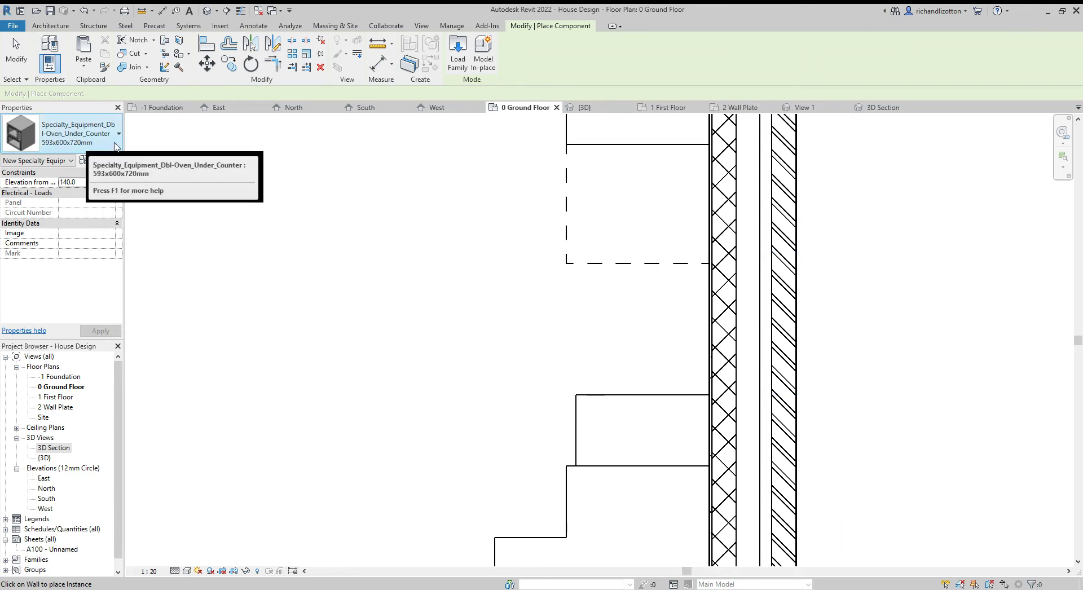
click(120, 136)
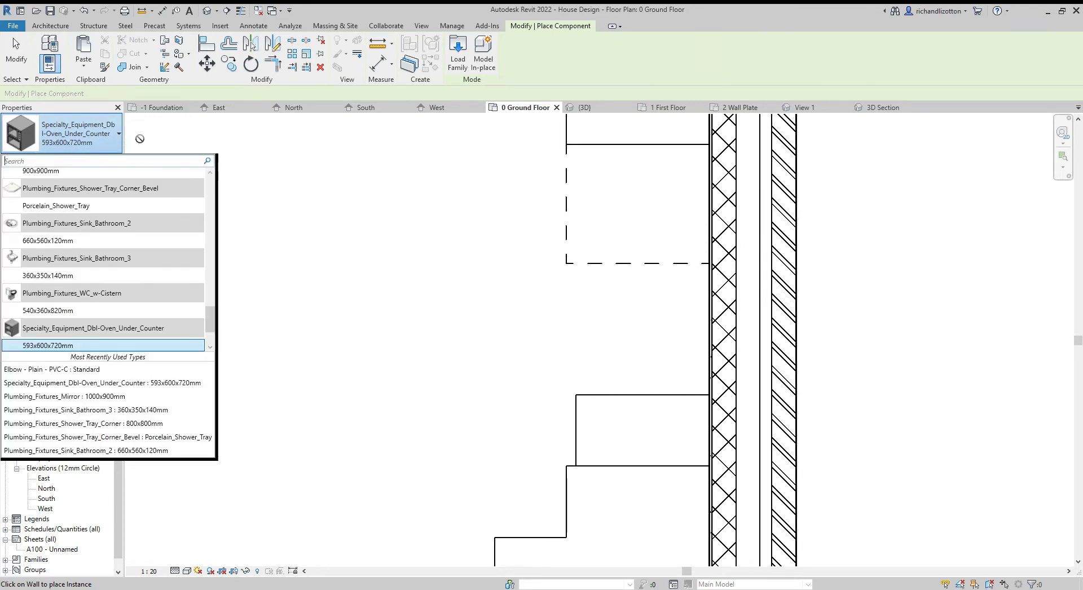
click(140, 139)
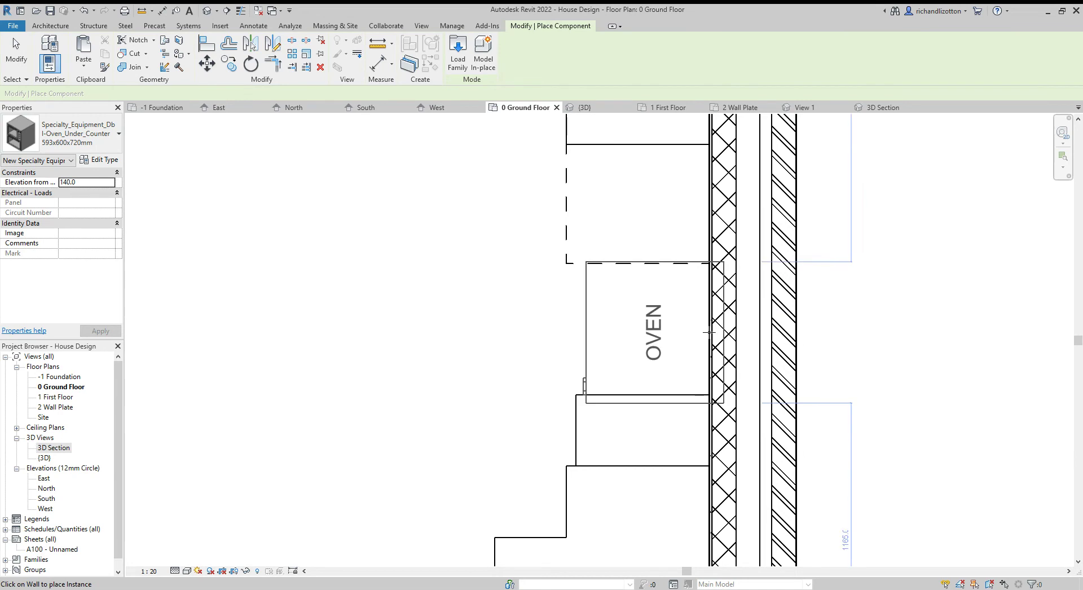
- Duplicate the oven type as 550x600x720mm with Width 550.0
click(107, 161)
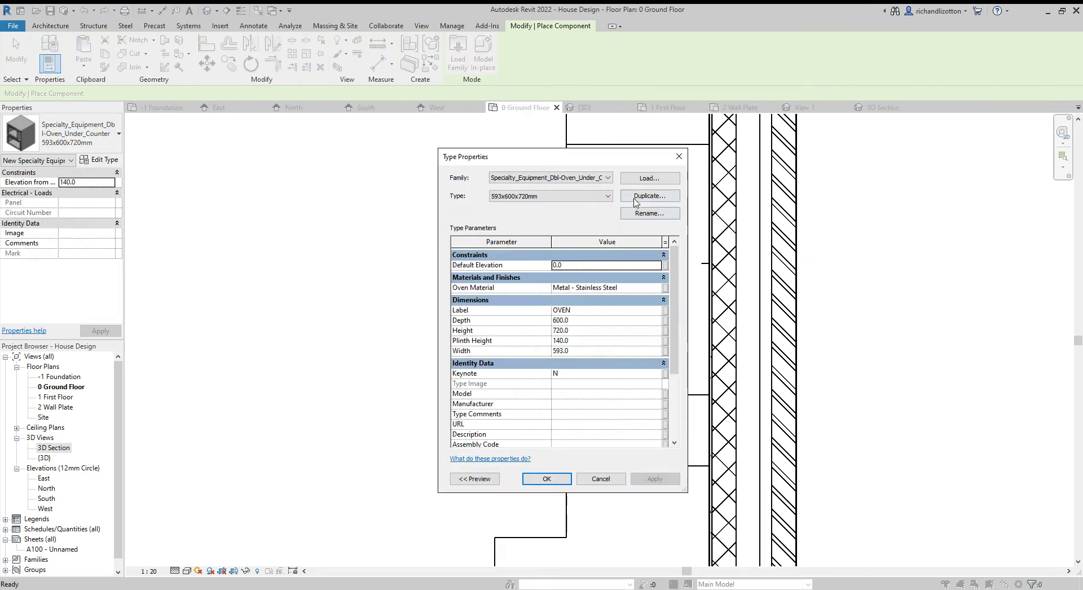
click(637, 201)
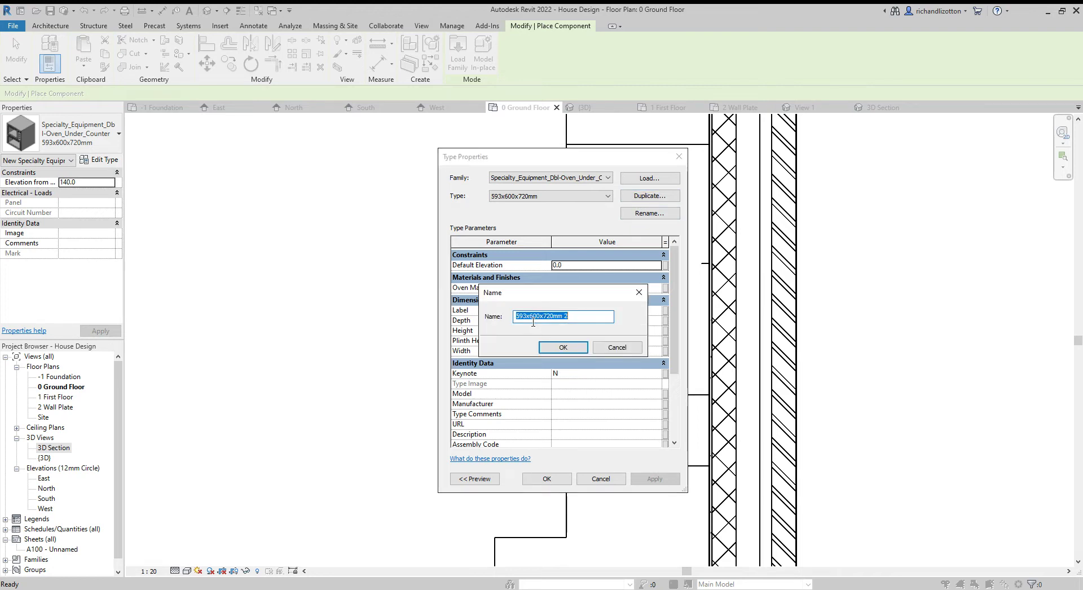
click(526, 317)
key(BackSpace)
key(BackSpace)
text(50)
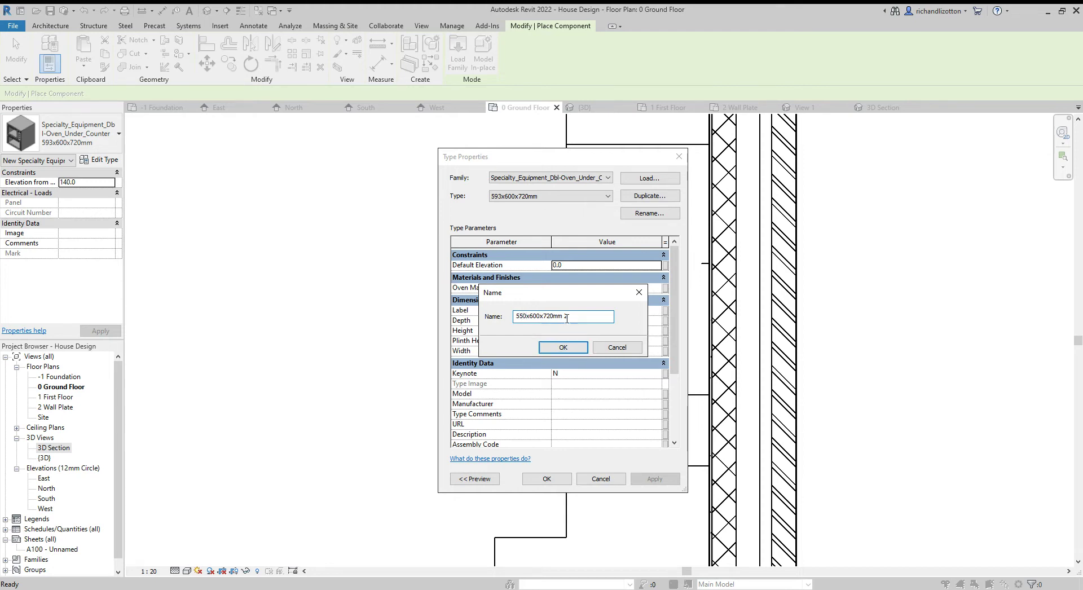
click(570, 317)
key(BackSpace)
click(563, 347)
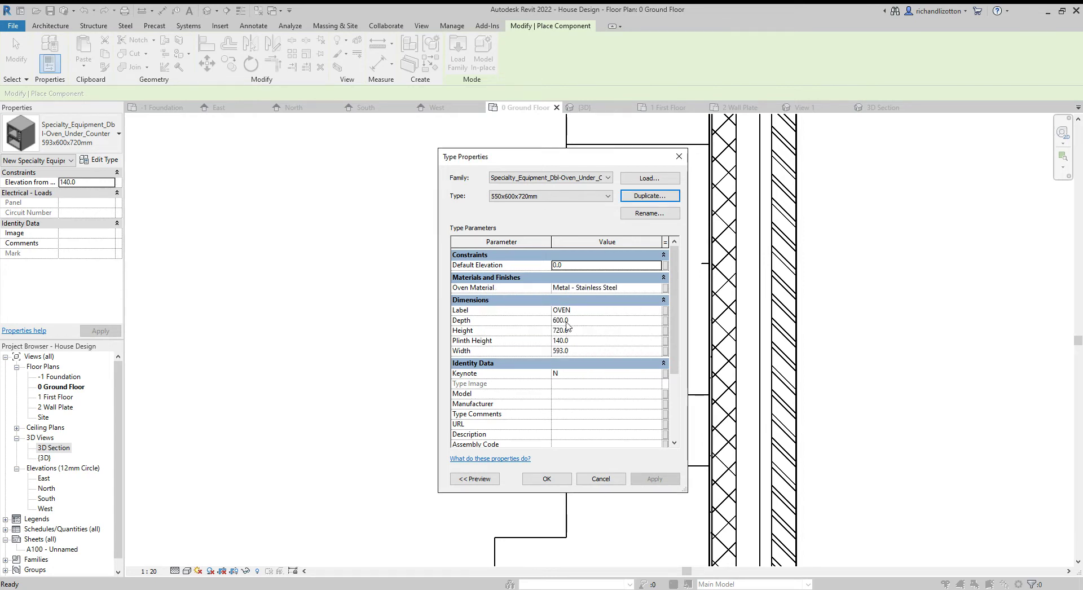
click(563, 351)
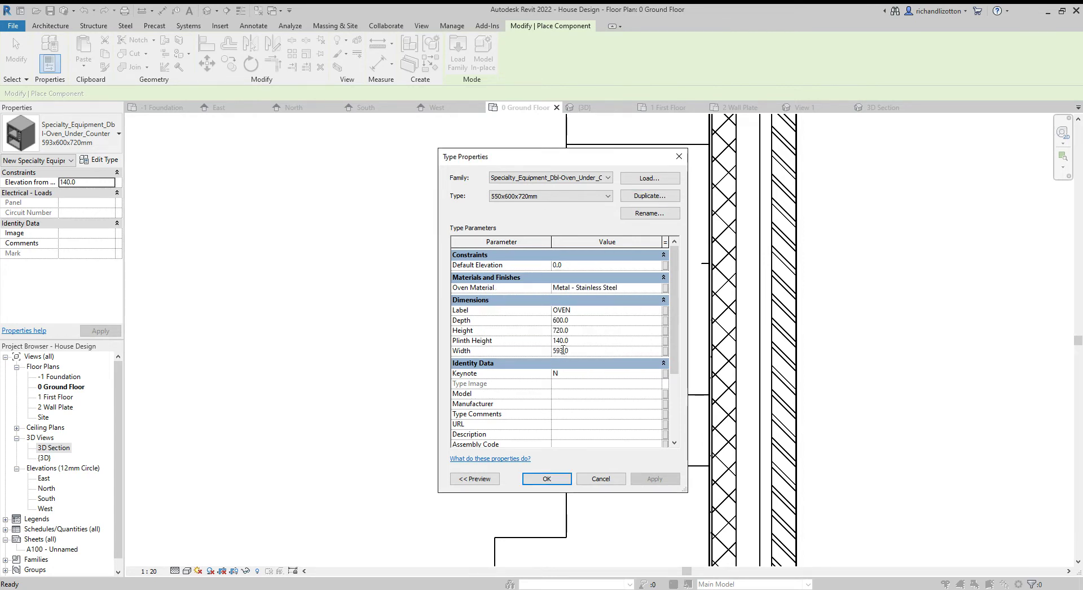
text(50)
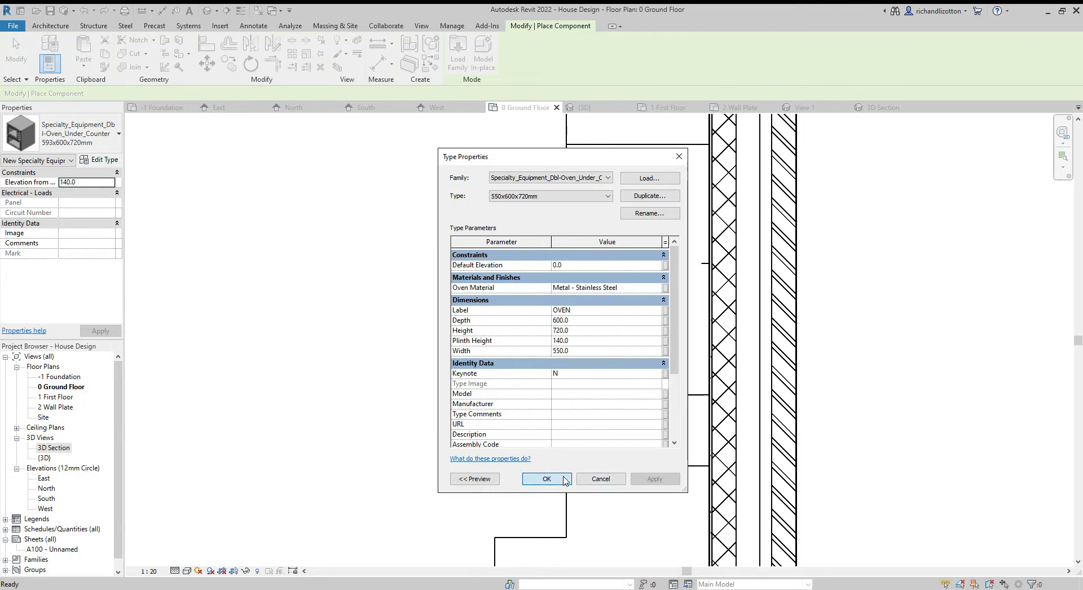
click(546, 478)
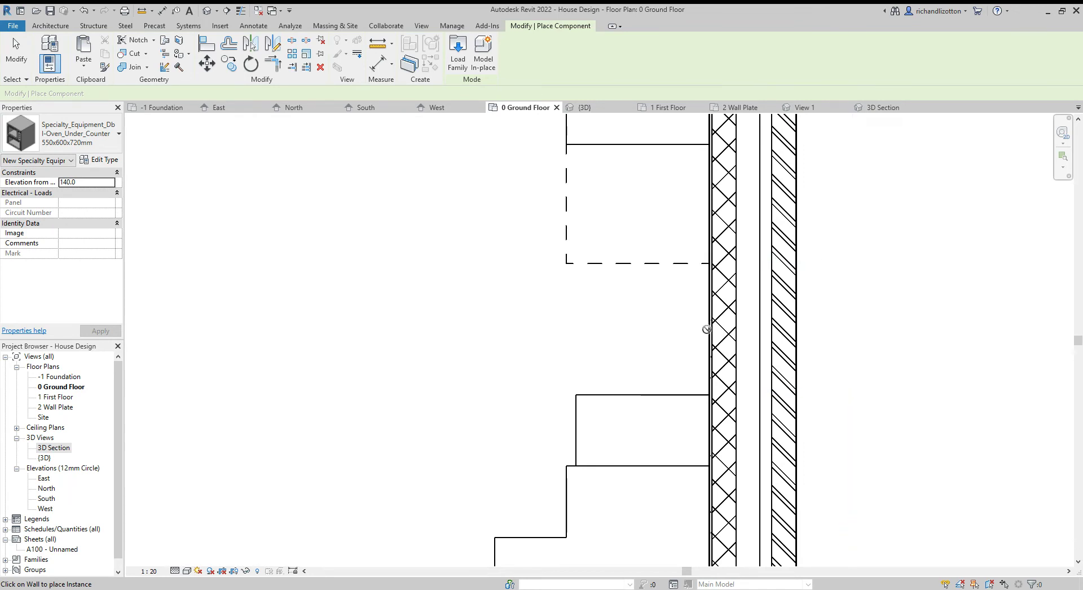
- Drop the 550x600x720mm double oven against the kitchen wall and switch to the 3D Section view
click(709, 329)
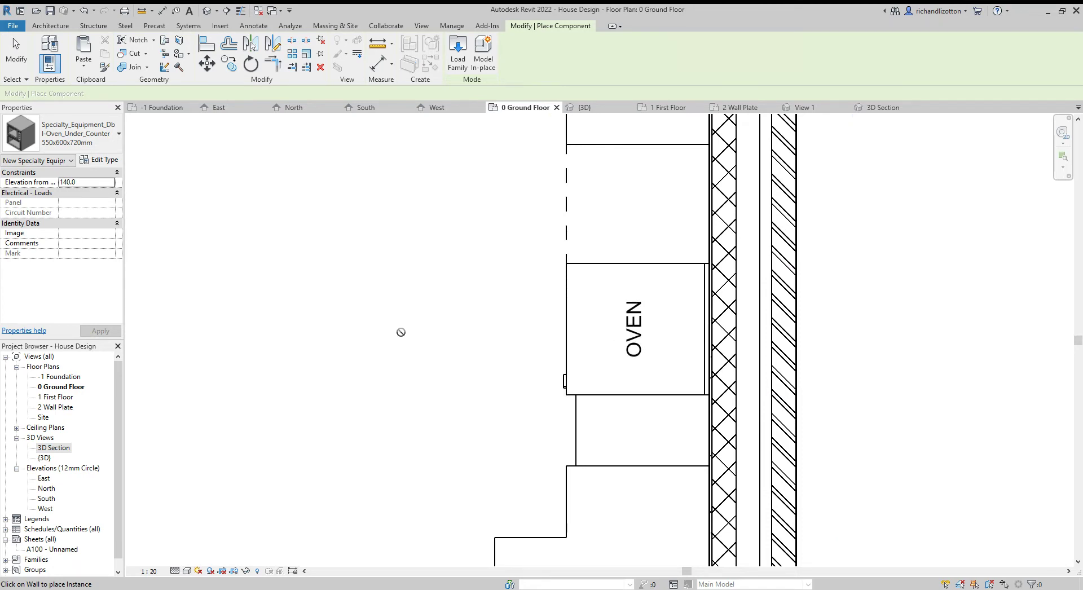
key(Escape)
key(Escape)
click(880, 108)
- Orbit and zoom the 3D Section to a near-level view of the oven among the cabinets
shift+middle_drag(495, 408, 541, 446)
scroll(498, 399, up, 5)
scroll(498, 399, up, 2)
shift+middle_drag(497, 400, 451, 431)
scroll(487, 398, up, 2)
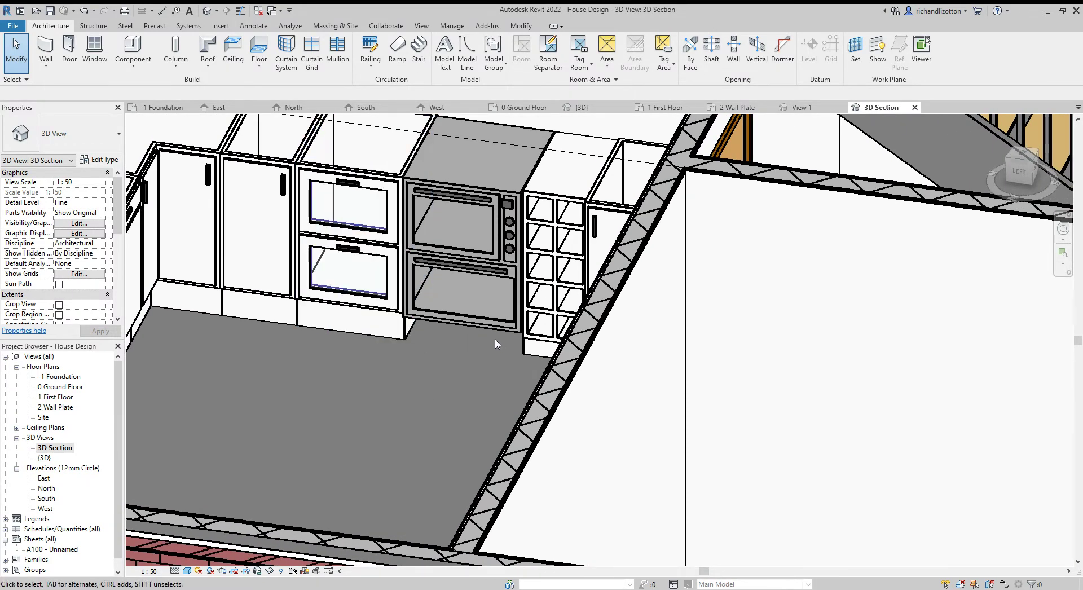
shift+middle_drag(486, 379, 474, 437)
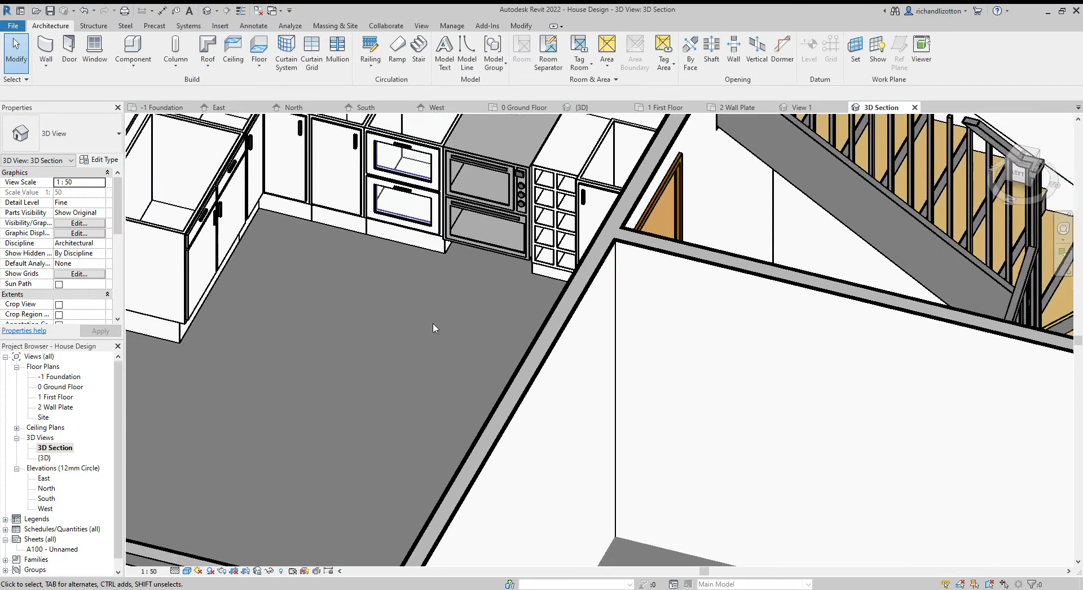
shift+middle_drag(434, 327, 399, 384)
- Return to the 0 Ground Floor plan, framed on the top wall and oven
click(536, 108)
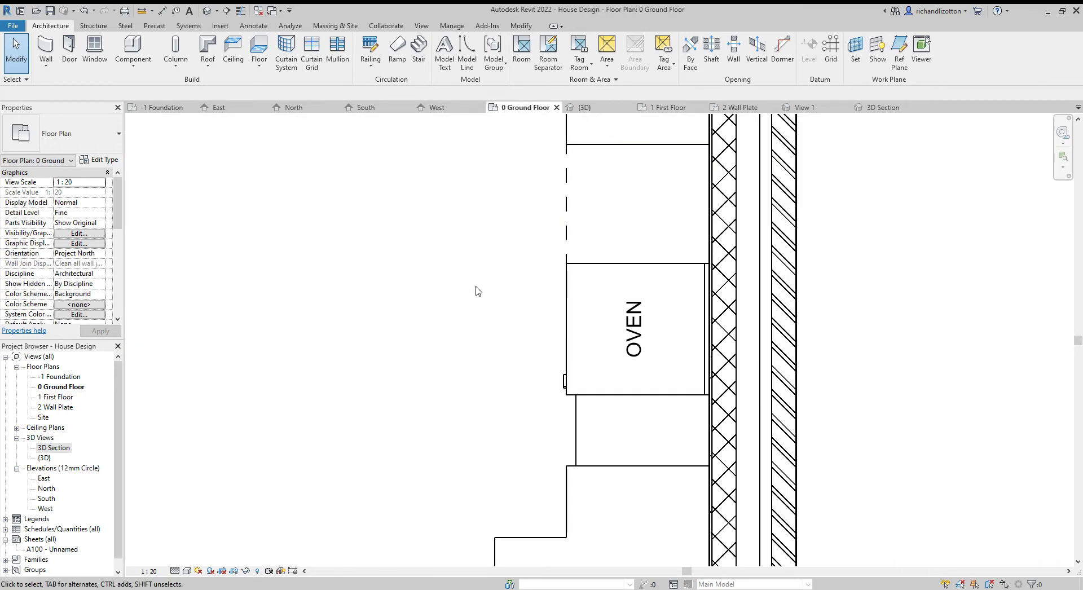
middle_drag(467, 309, 549, 378)
scroll(542, 307, down, 2)
middle_drag(541, 307, 535, 369)
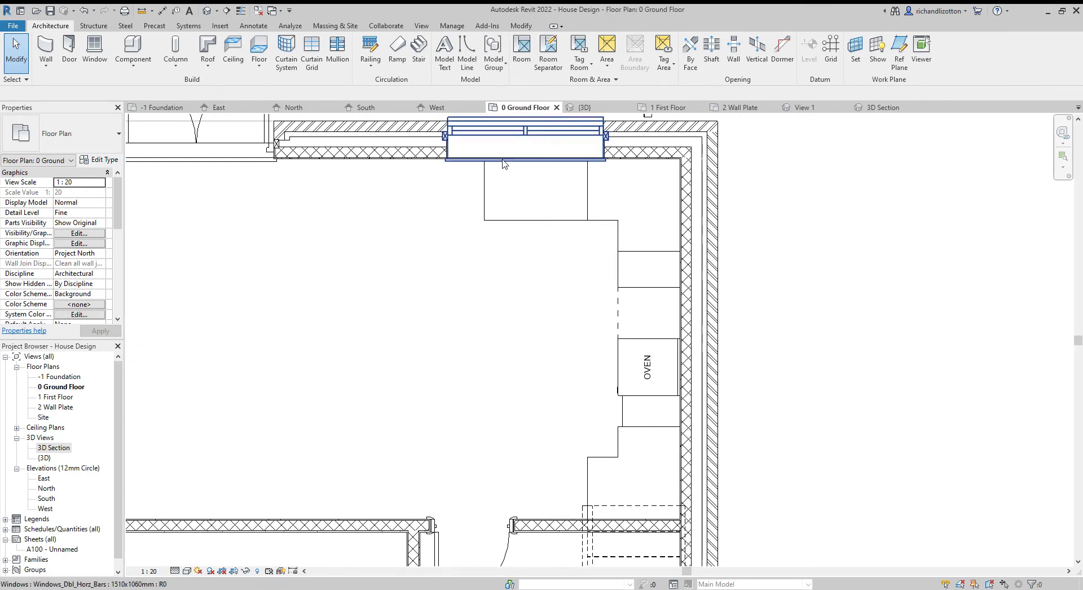
- Load the Specialty_Equipment_Washer family from the Domestic appliances folder
click(133, 52)
click(458, 51)
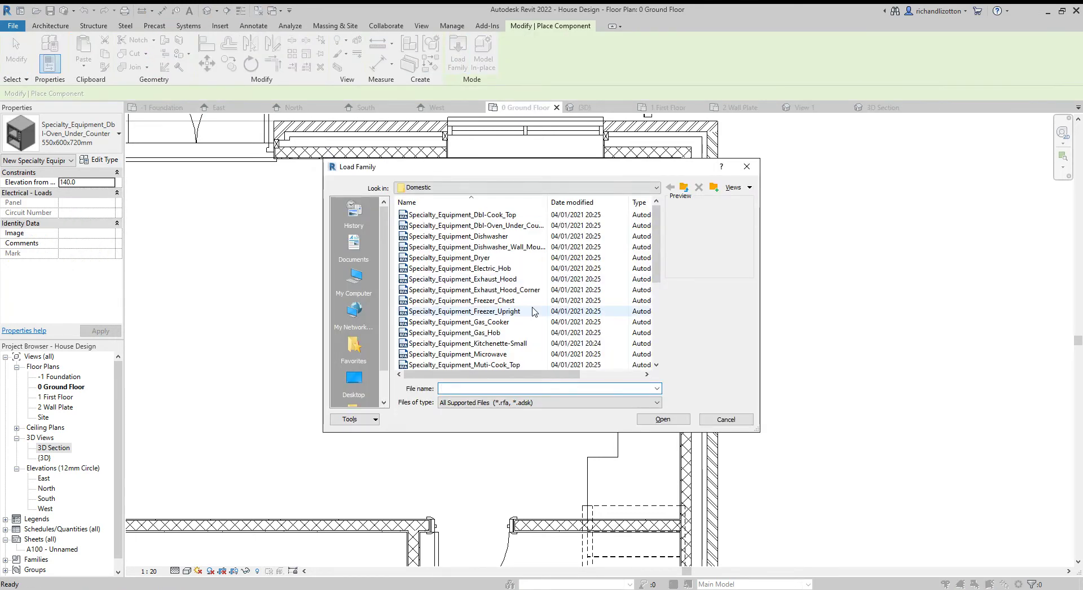
scroll(538, 319, down, 5)
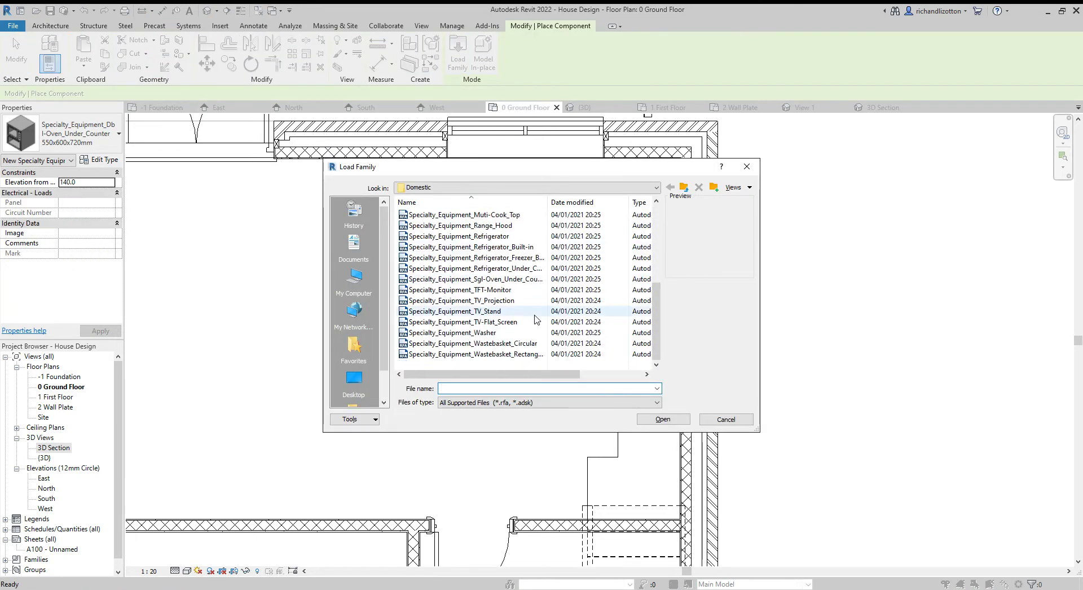
click(492, 355)
click(491, 344)
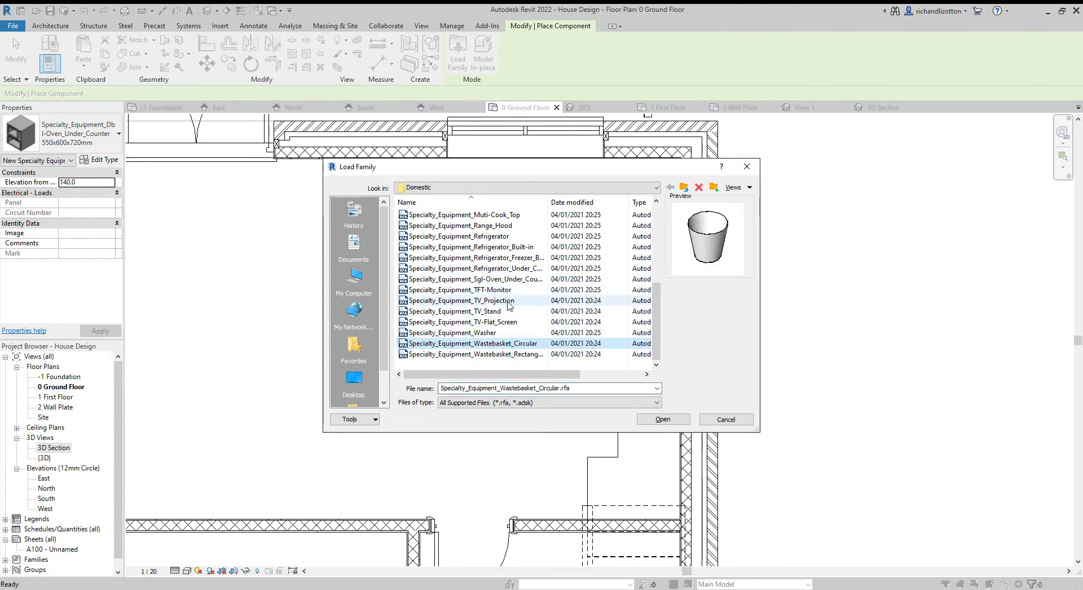
click(503, 334)
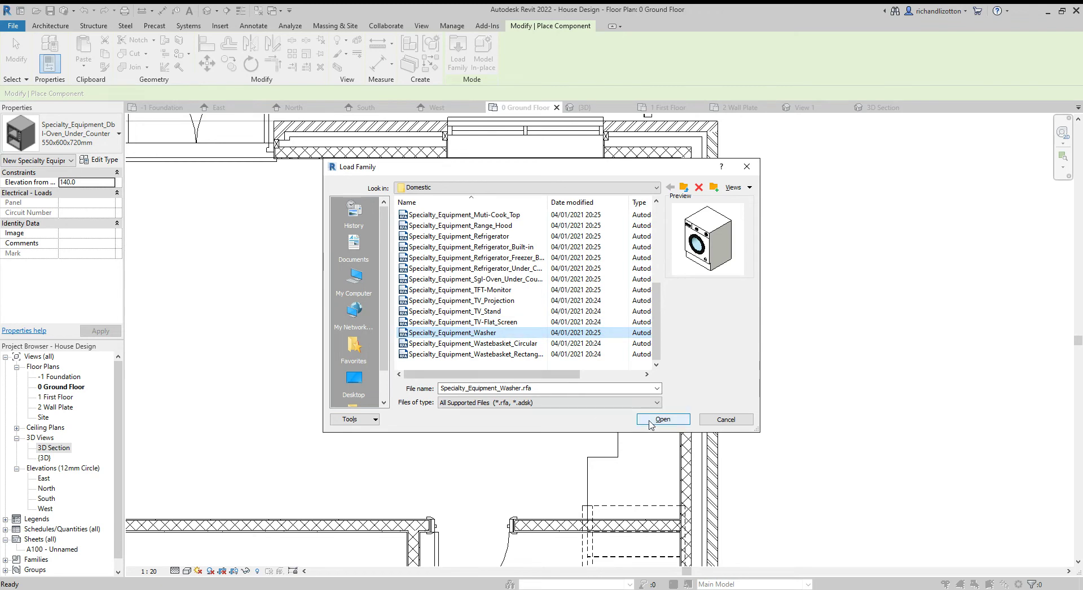
click(662, 420)
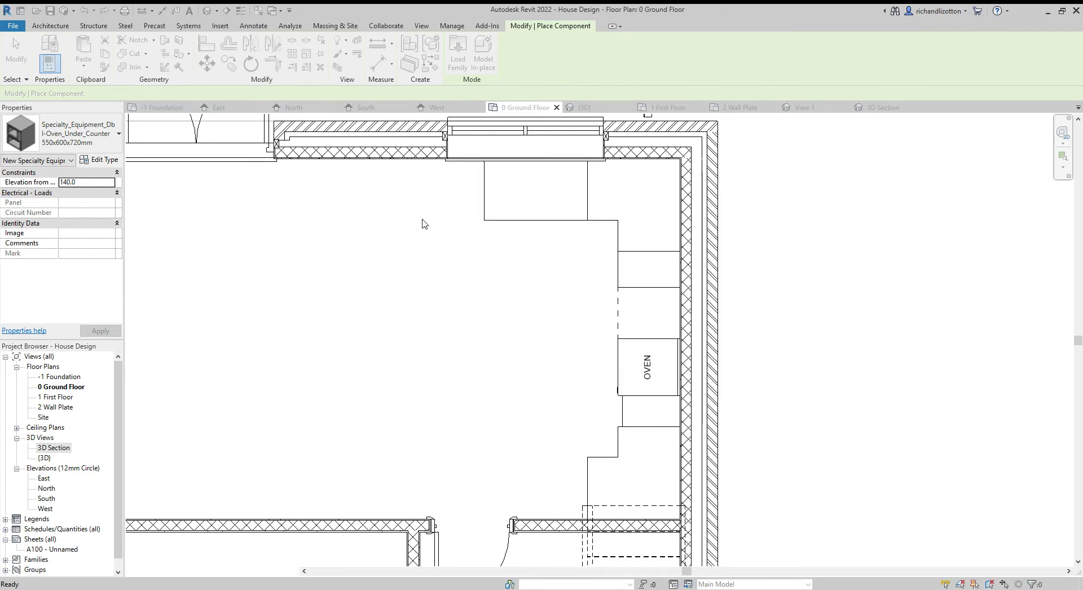
- Place the 600x820x550mm washer against the top wall and reopen the family library
scroll(455, 162, up, 4)
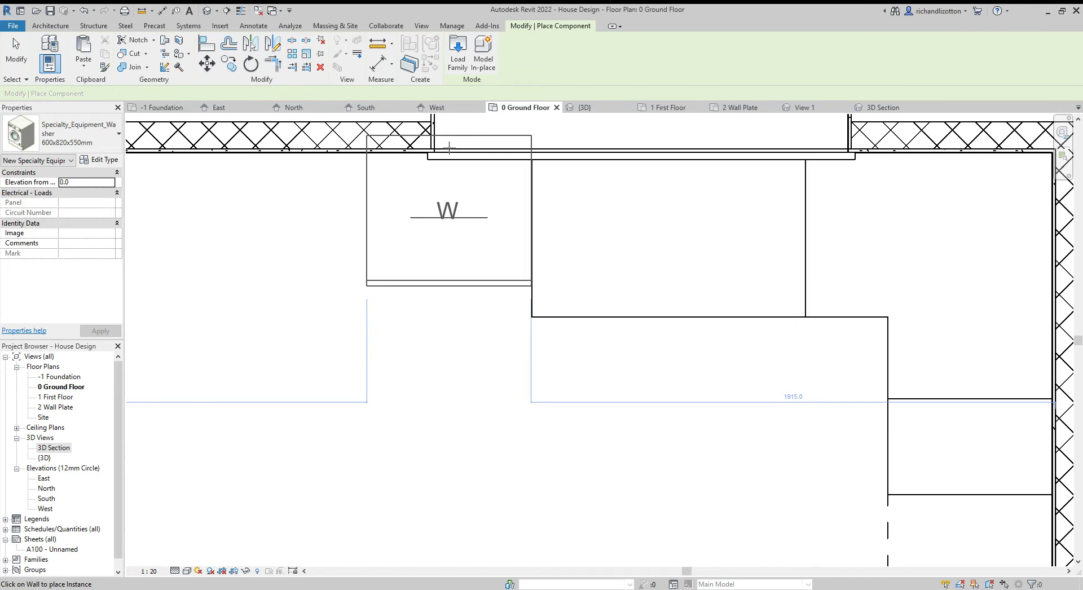
click(450, 149)
scroll(459, 348, down, 5)
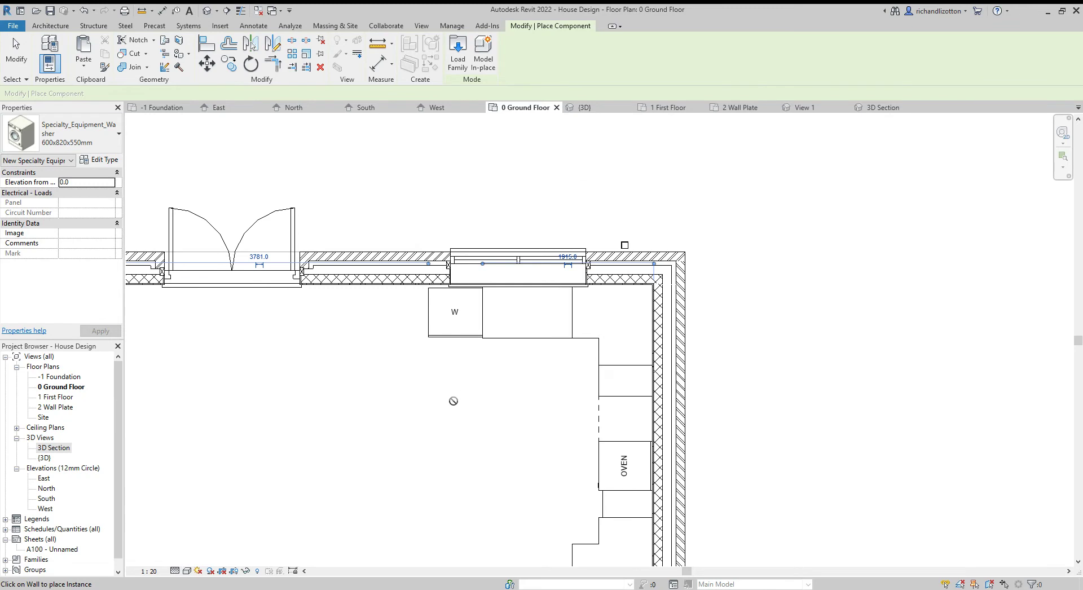
middle_drag(454, 401, 472, 271)
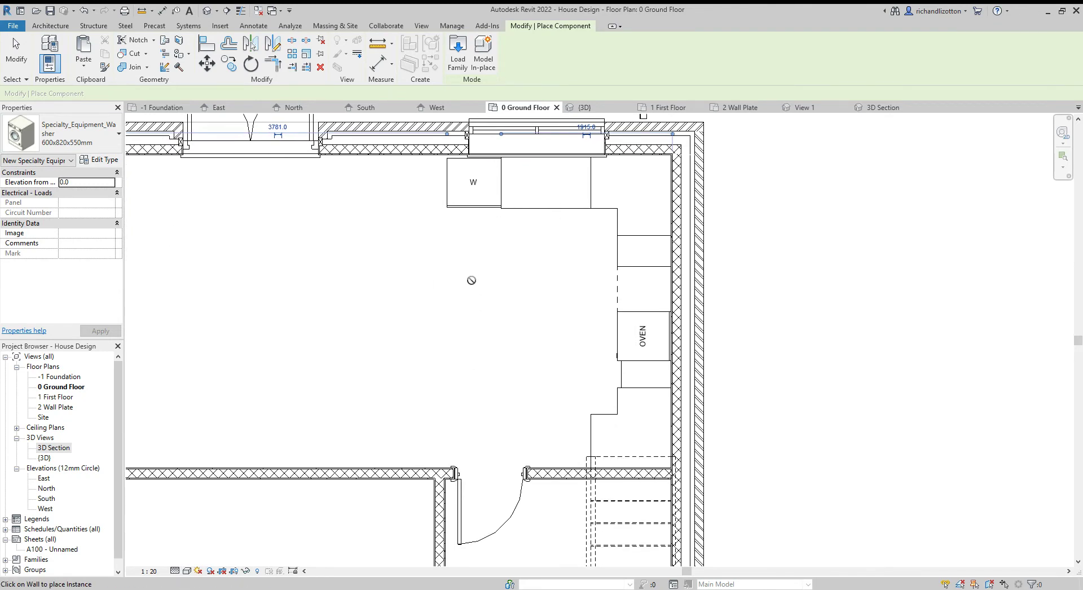
middle_drag(474, 277, 468, 338)
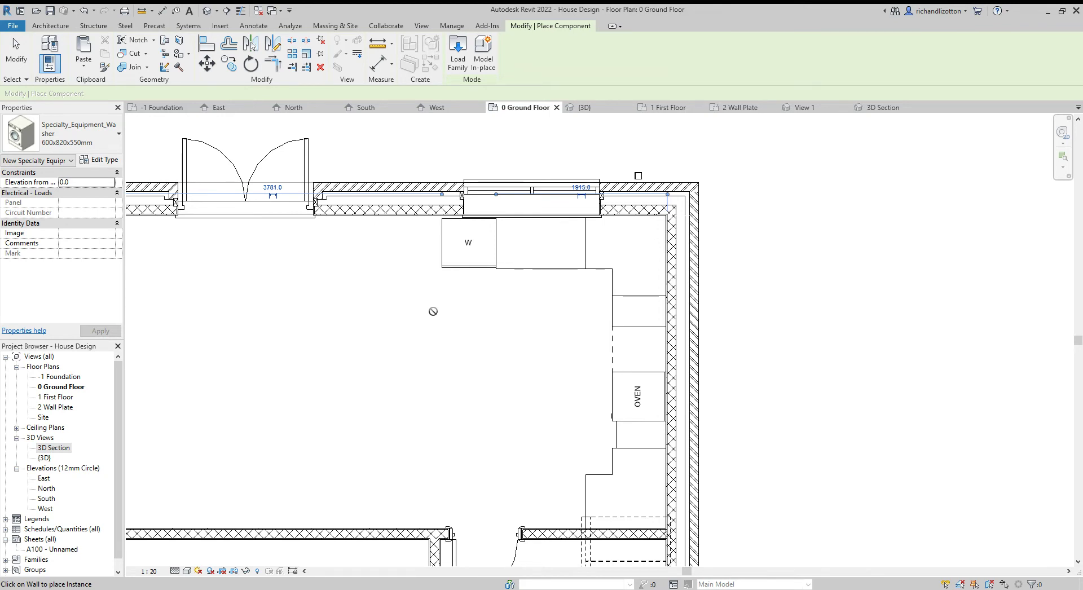
click(457, 53)
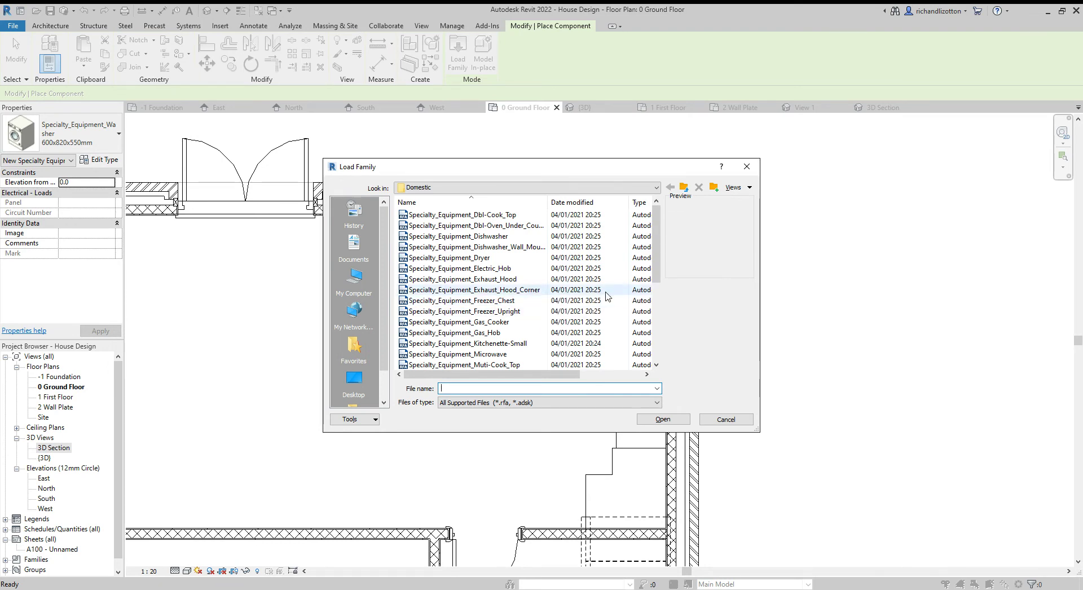
- Load the Specialty_Equipment_Dishwasher family with its 610x610x860mm type ready beside the washer
click(511, 237)
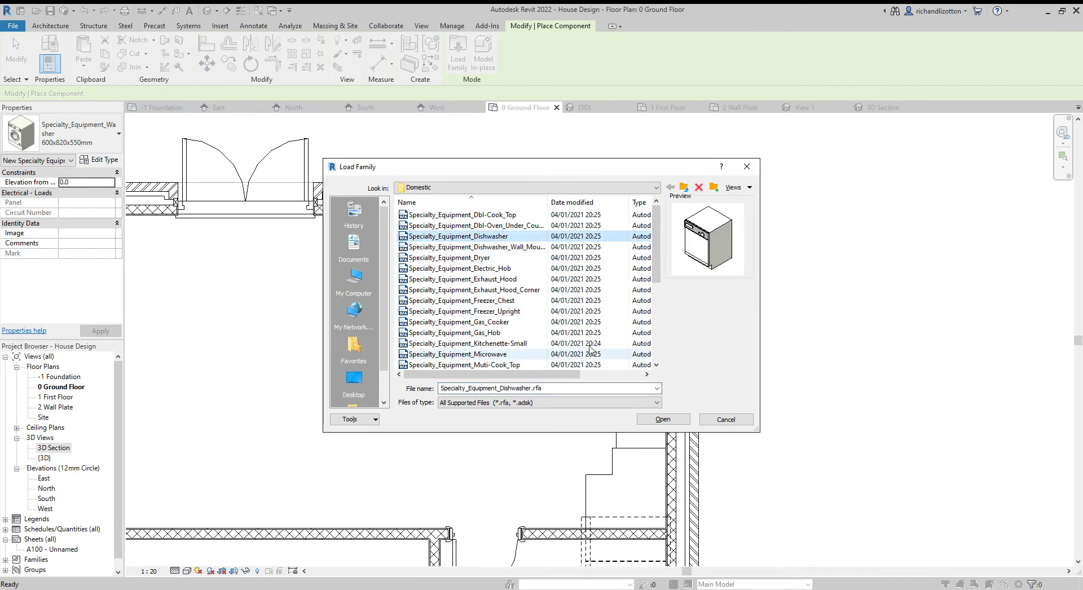
click(664, 420)
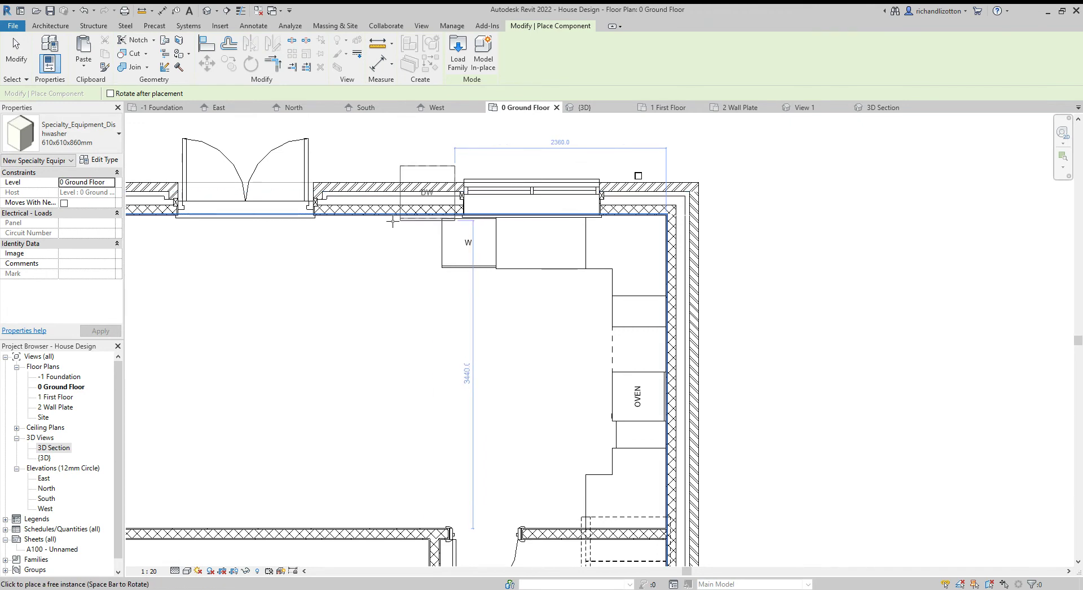
scroll(387, 235, up, 5)
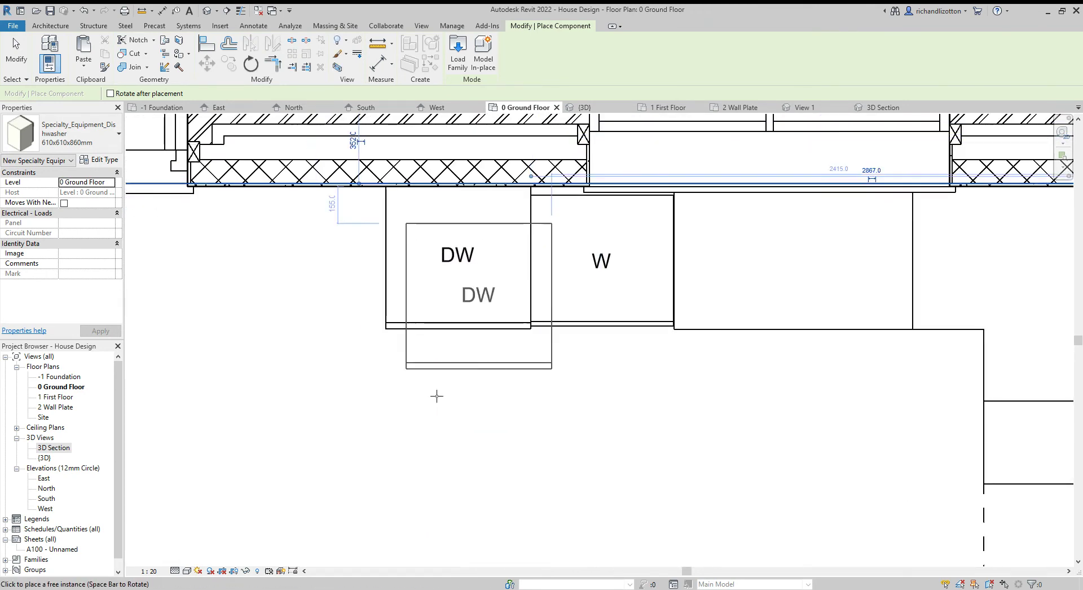
- Stop placing dishwashers and select the dishwasher in the 3D section view
key(Escape)
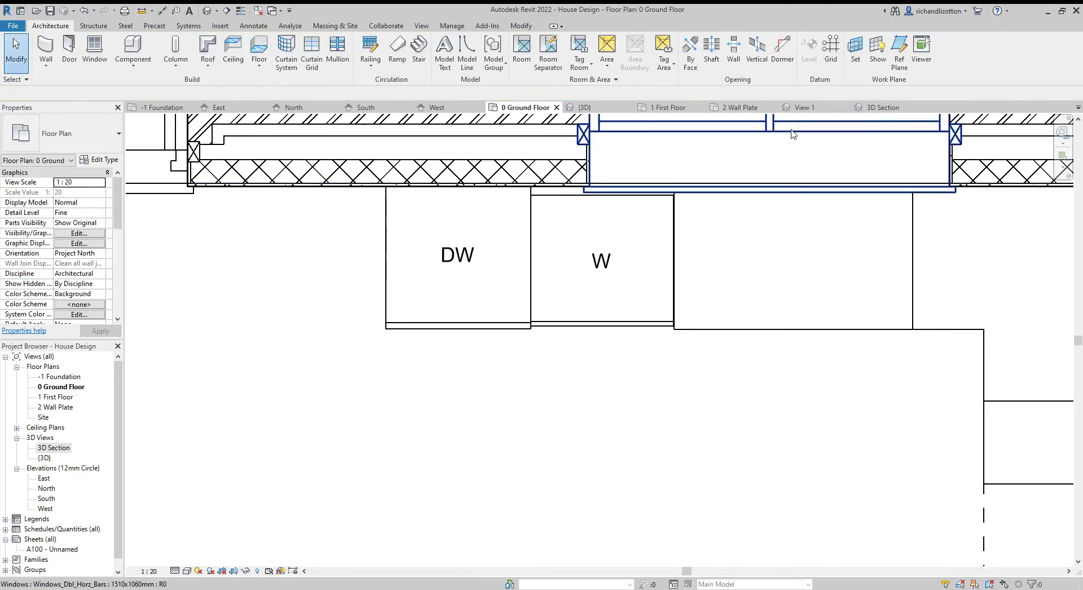
click(881, 107)
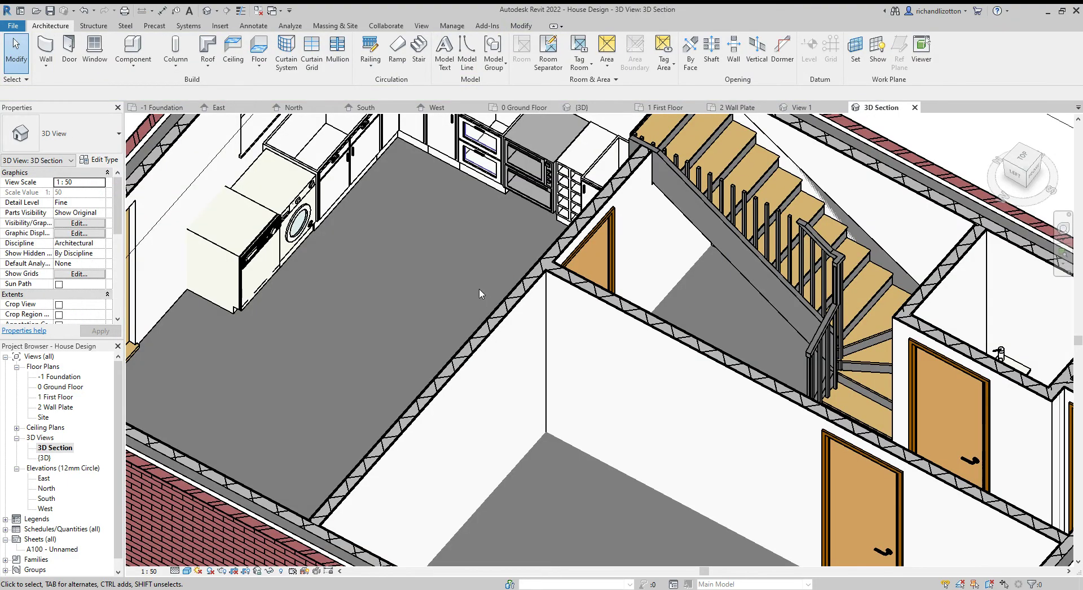
shift+middle_drag(443, 292, 356, 390)
click(391, 271)
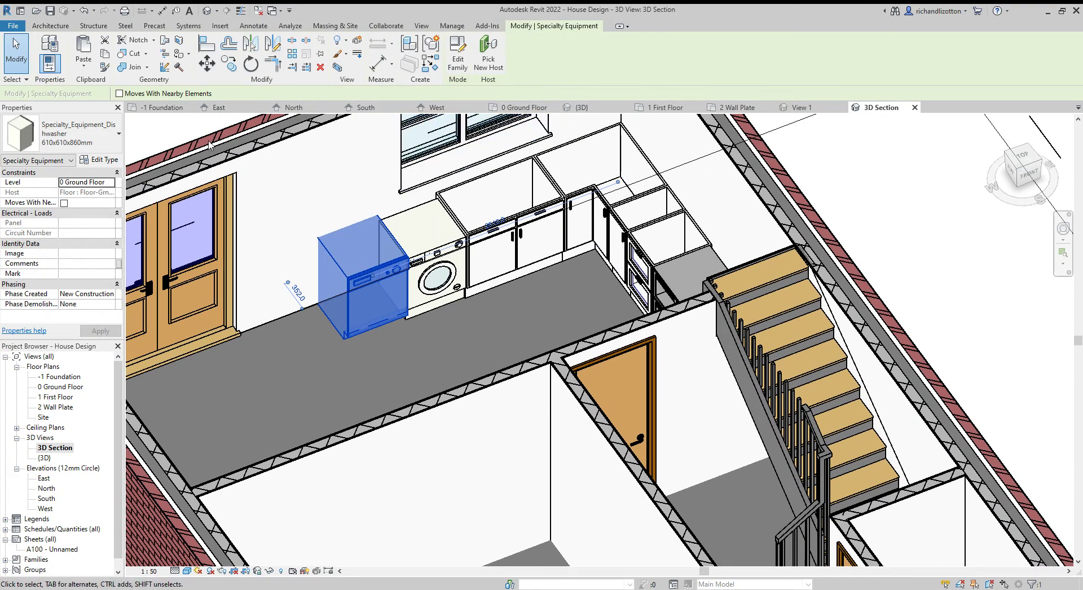
- Nudge the dishwasher one step down from the top wall in the ground floor plan, then review it in 3D
click(515, 108)
scroll(442, 217, up, 3)
scroll(441, 219, down, 1)
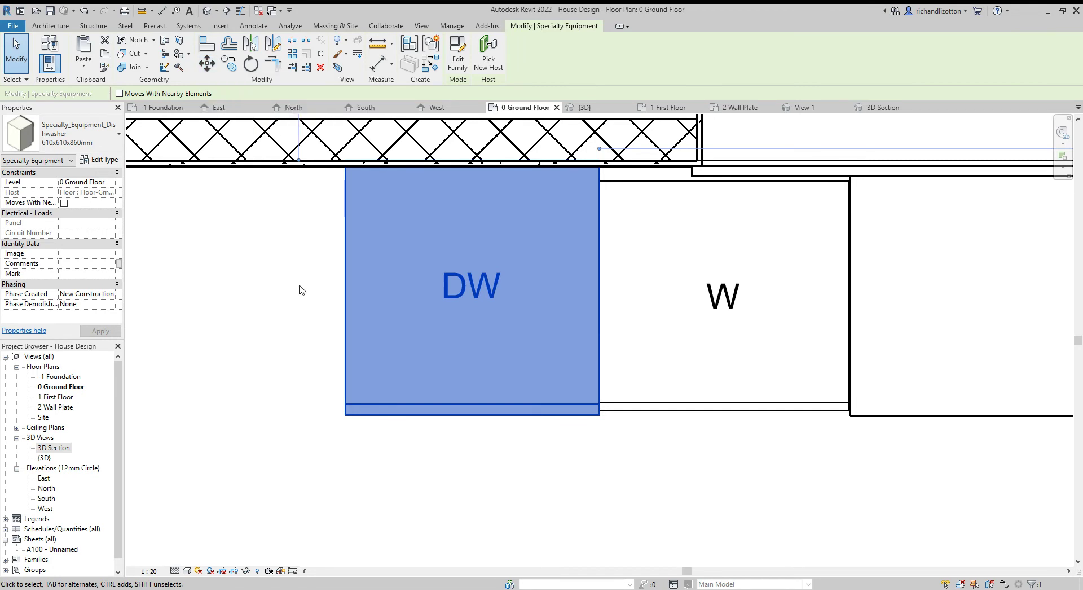
key(Down)
key(Down)
key(Down)
key(Down)
key(Down)
key(Down)
key(Down)
key(Down)
key(Down)
key(Down)
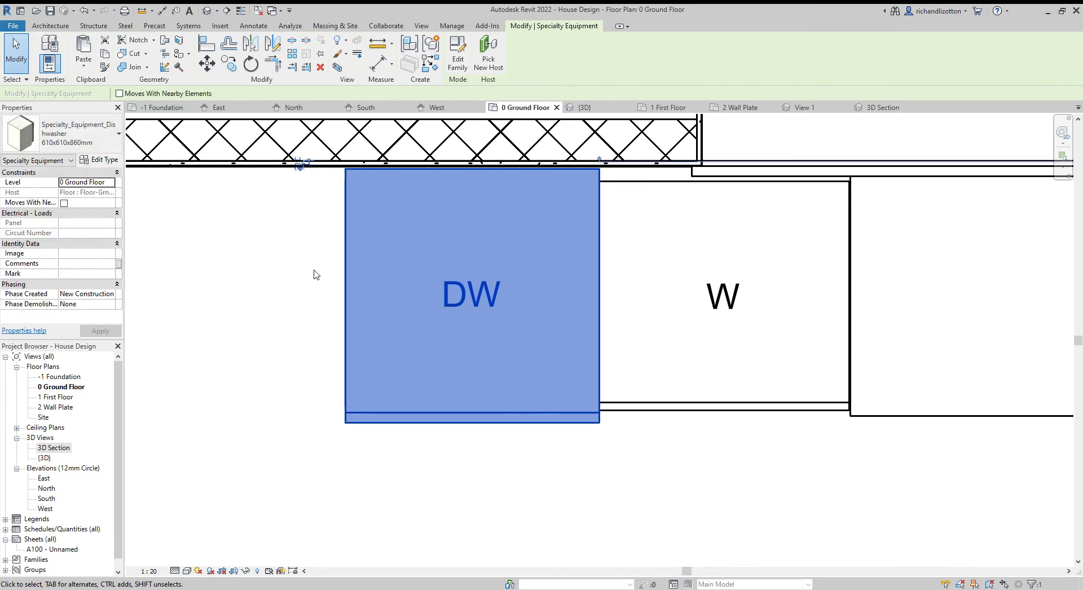
click(312, 317)
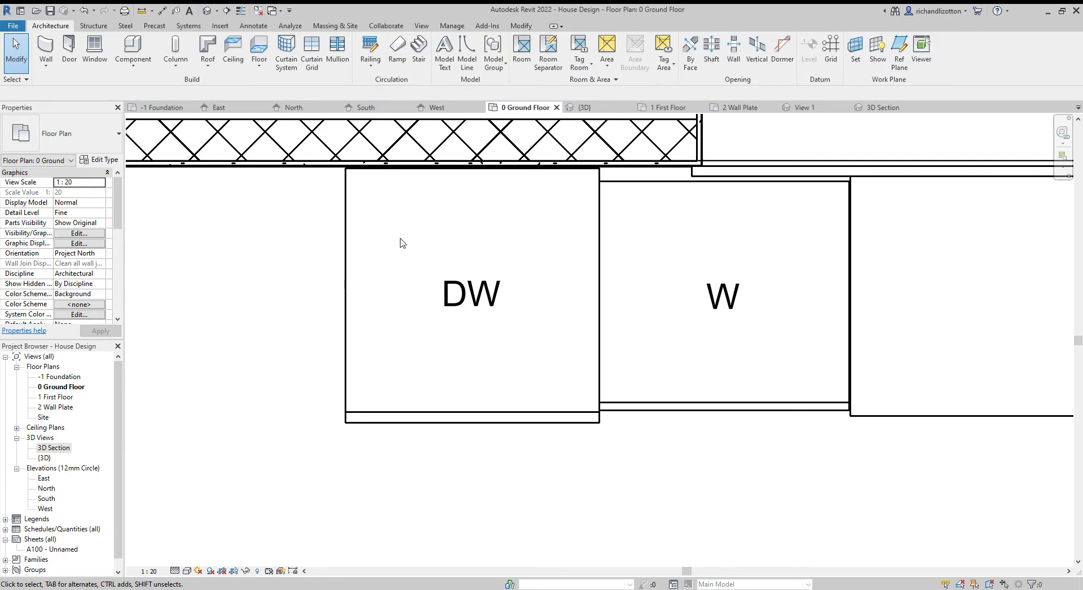
click(881, 108)
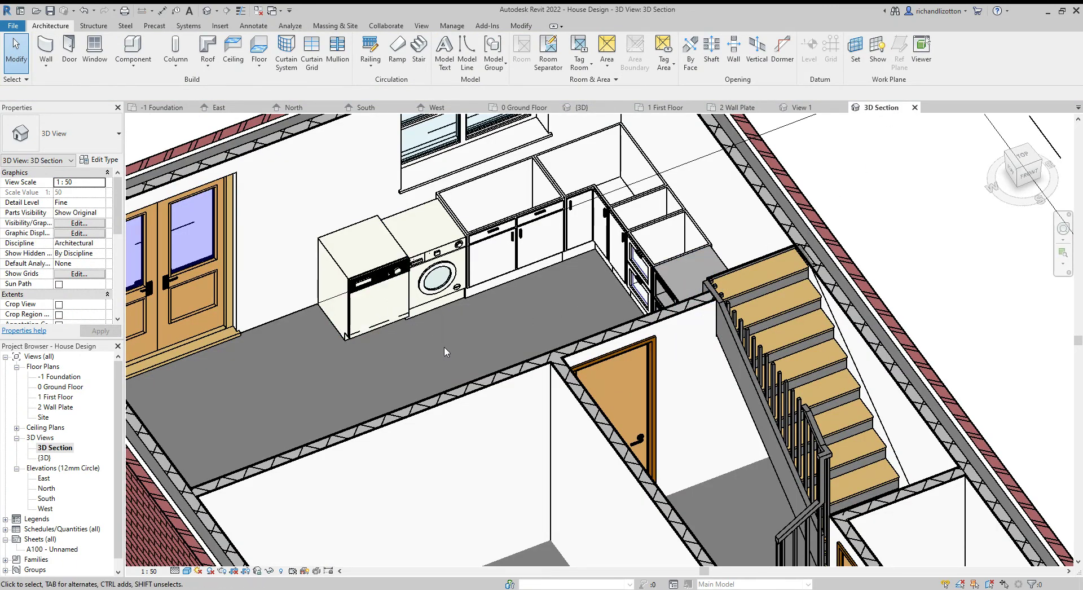
mouse_move(446, 352)
shift+middle_down()
mouse_move(497, 324)
mouse_move(781, 377)
mouse_move(617, 296)
shift+middle_up()
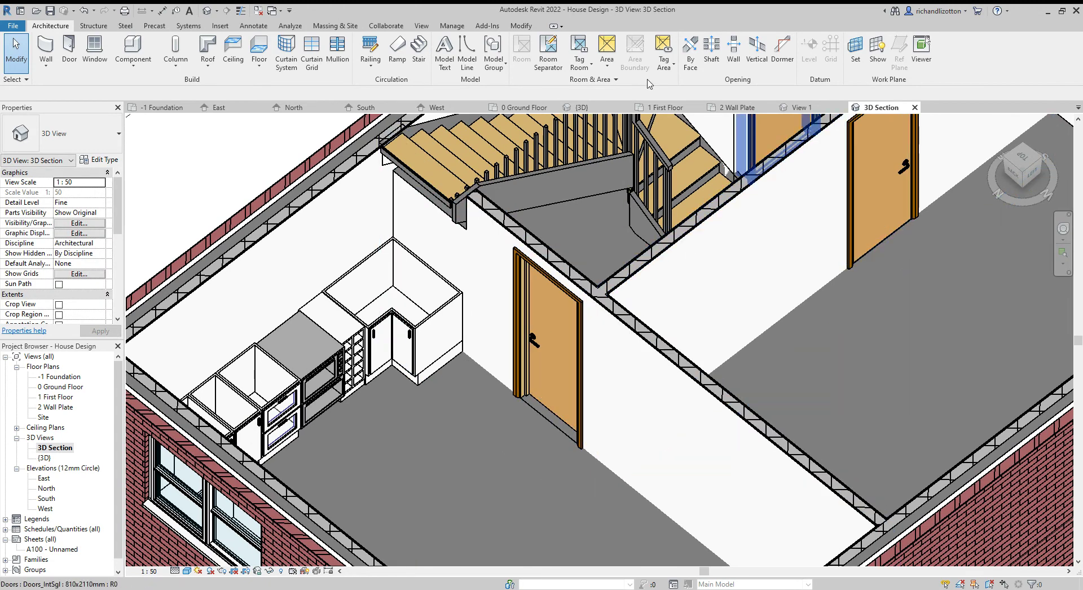
- Place a 610x610x860mm dishwasher against the top wall beside the washer
click(528, 107)
scroll(688, 291, down, 3)
scroll(578, 270, up, 3)
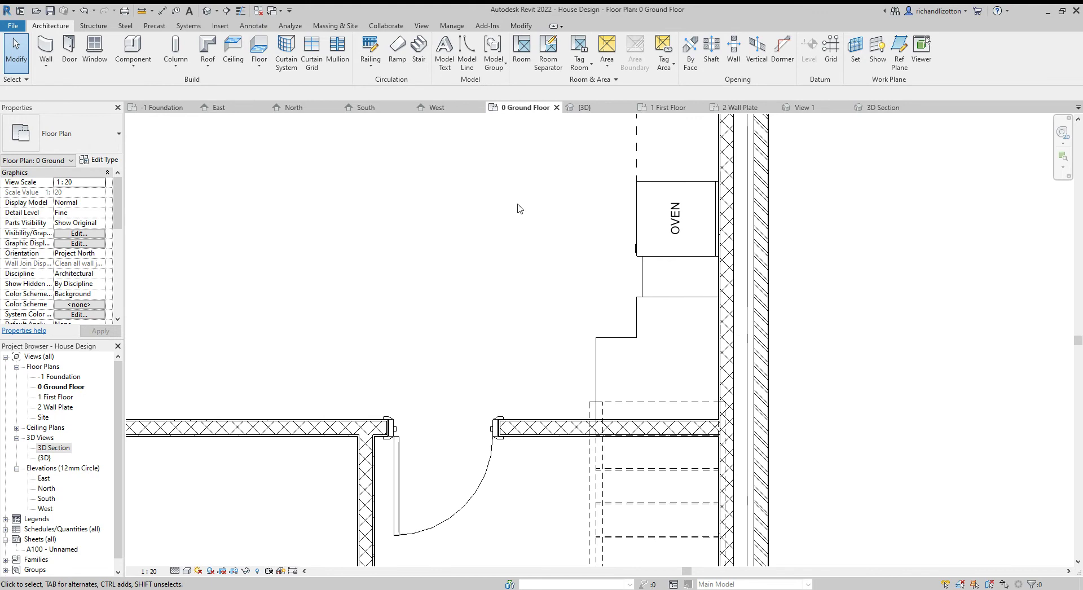
click(128, 42)
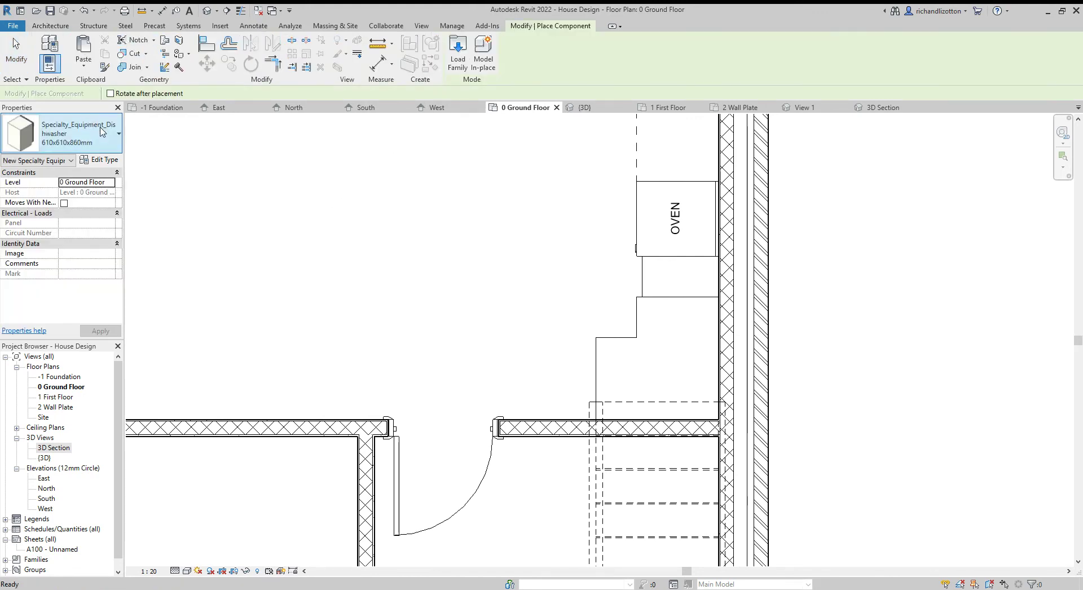
click(112, 141)
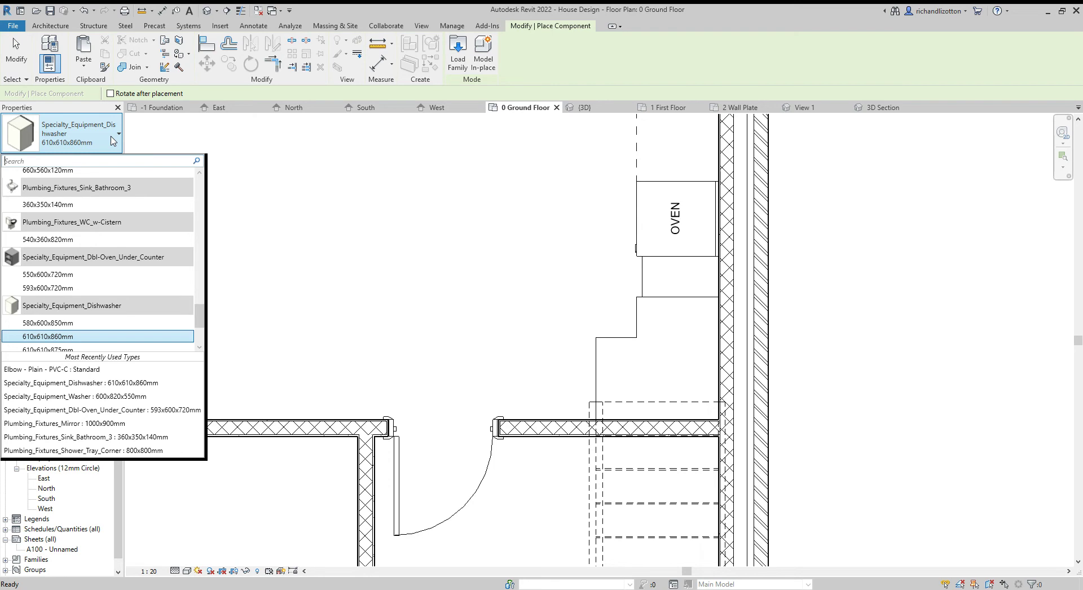
click(48, 337)
middle_drag(367, 256, 356, 344)
scroll(358, 344, down, 2)
click(315, 227)
key(Escape)
- Move the dishwasher DW down into the corner by the bottom wall, beside the corner cabinets
click(338, 229)
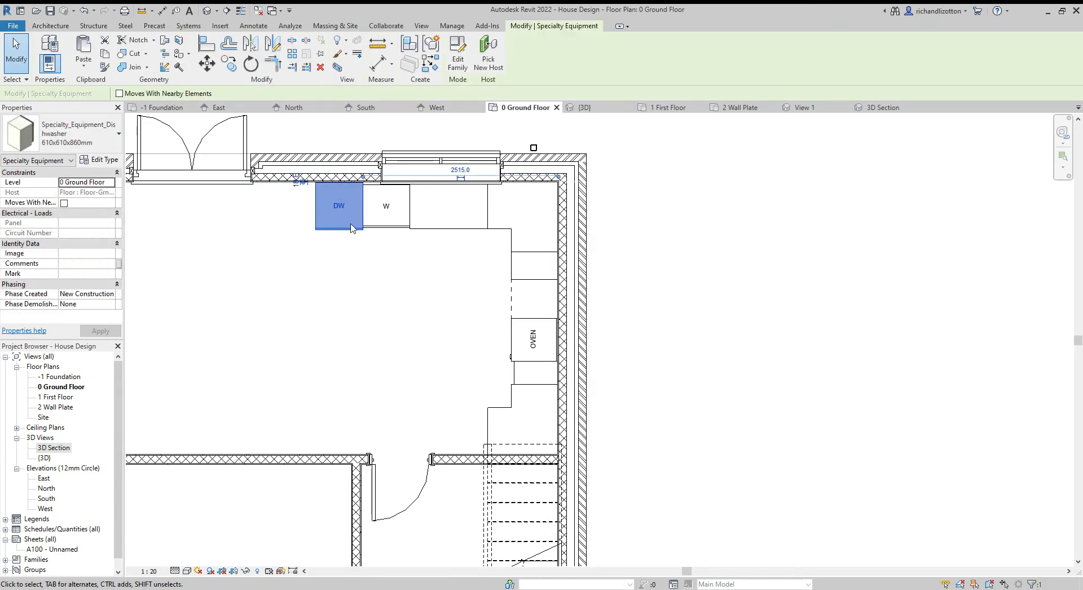
drag(348, 228, 429, 403)
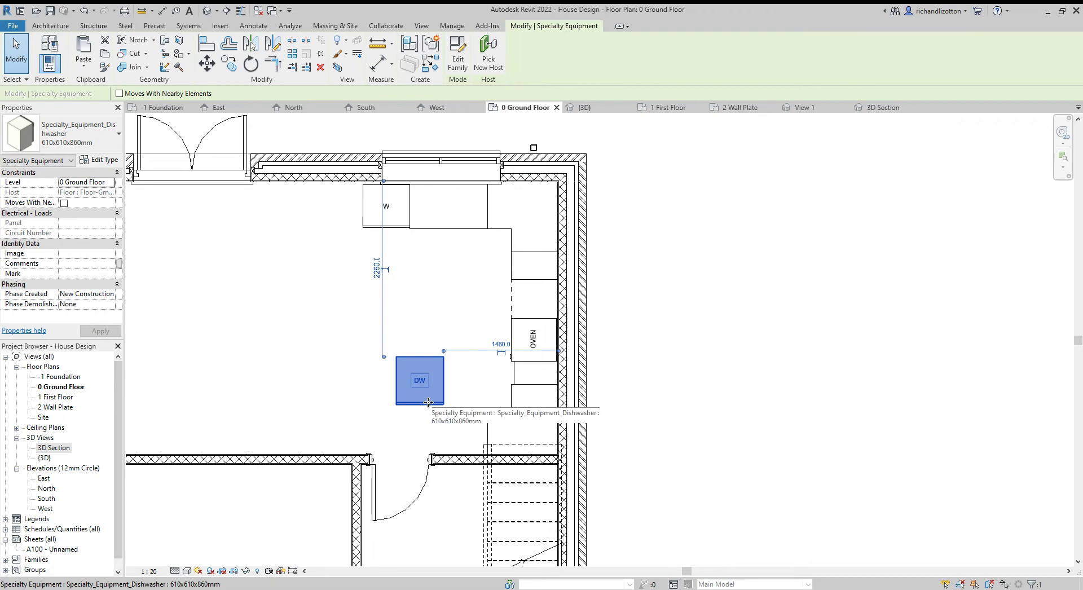
key(Left)
key(Left)
key(Left)
key(Left)
key(Left)
key(Left)
key(Left)
key(Left)
key(Down)
key(Down)
key(Down)
key(Down)
key(Down)
key(Down)
scroll(431, 409, up, 5)
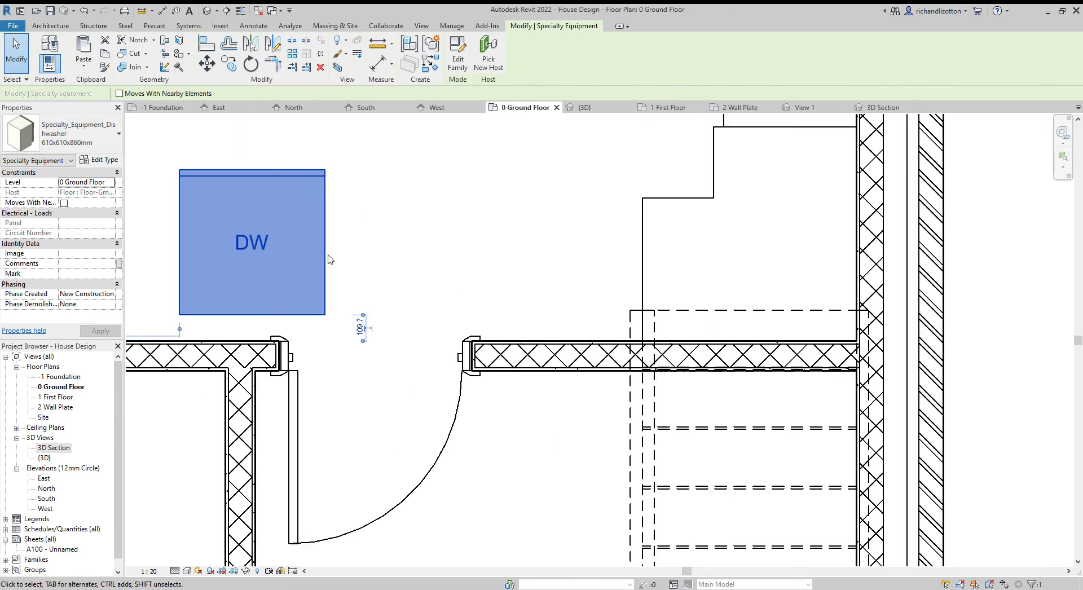
drag(329, 253, 642, 282)
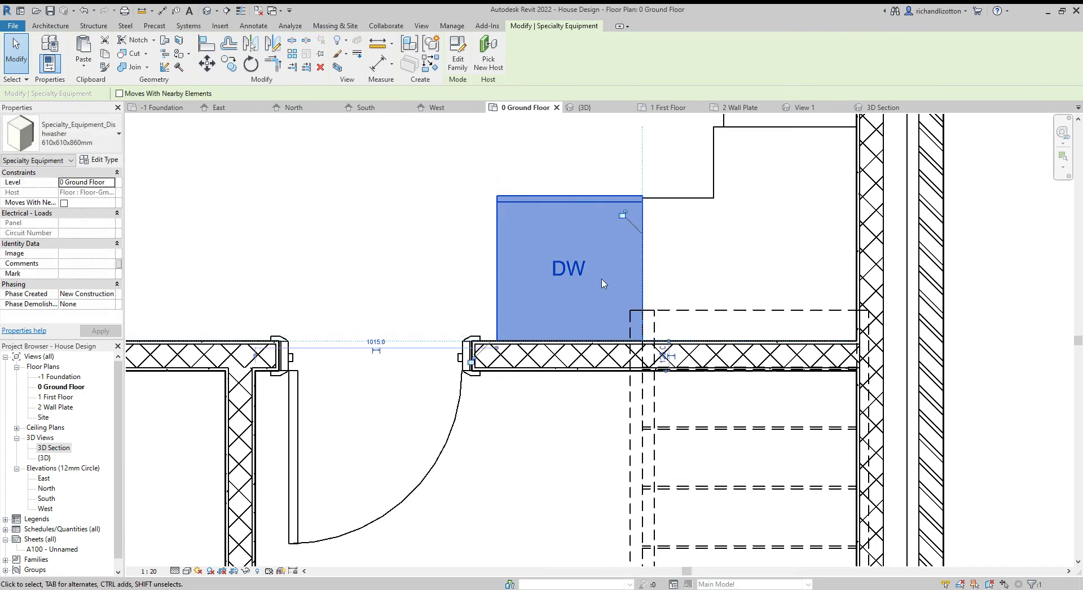
click(393, 272)
scroll(393, 272, down, 5)
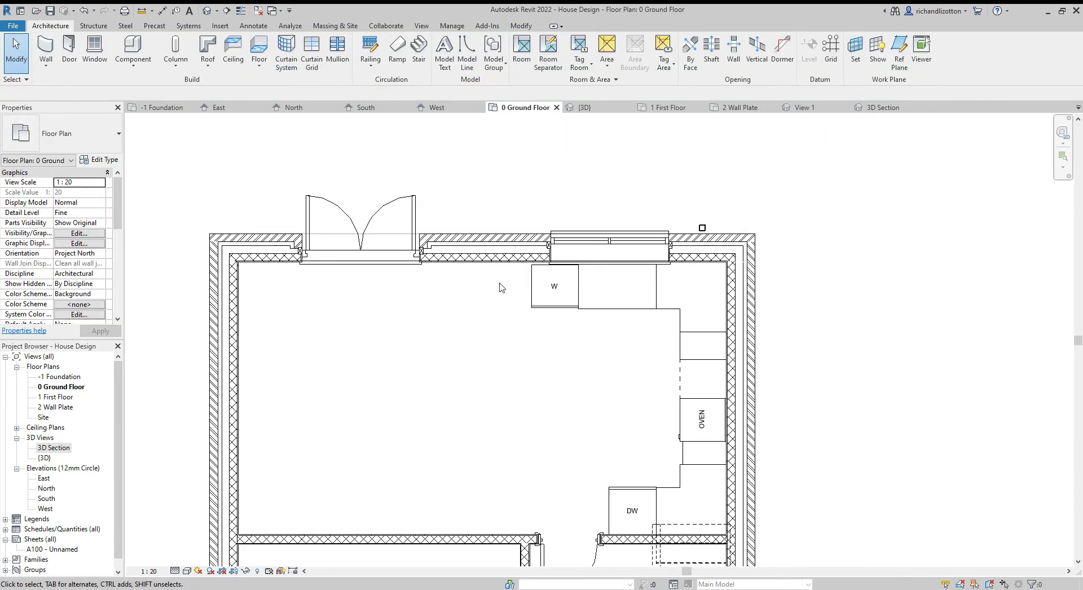
scroll(515, 360, down, 2)
scroll(495, 341, up, 1)
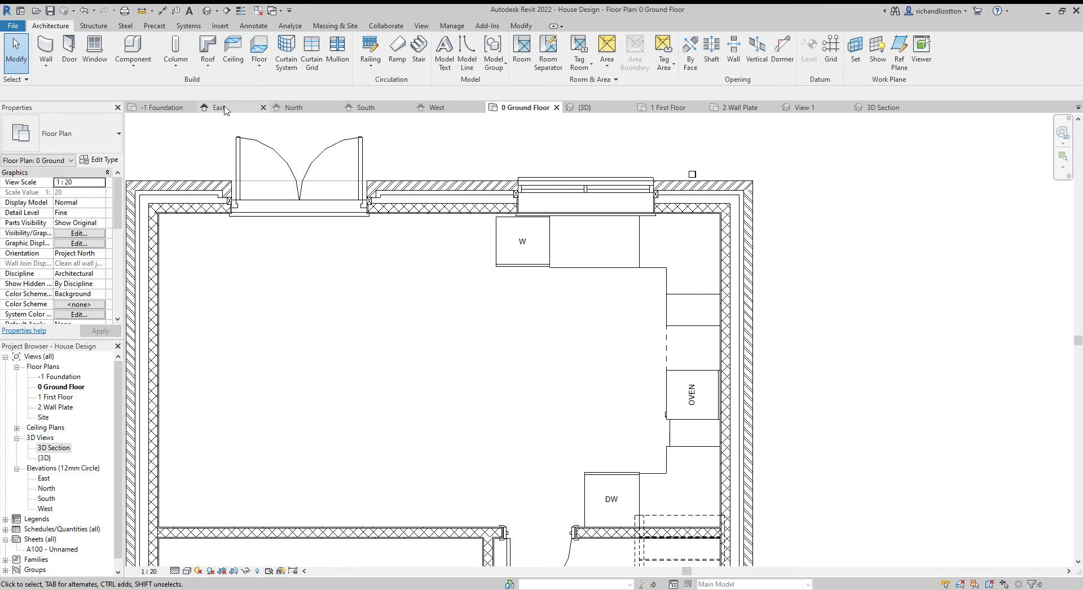
- With CM, place a 900x600x860mm double-door corner base cabinet against the top wall left of the washer
key(c)
key(m)
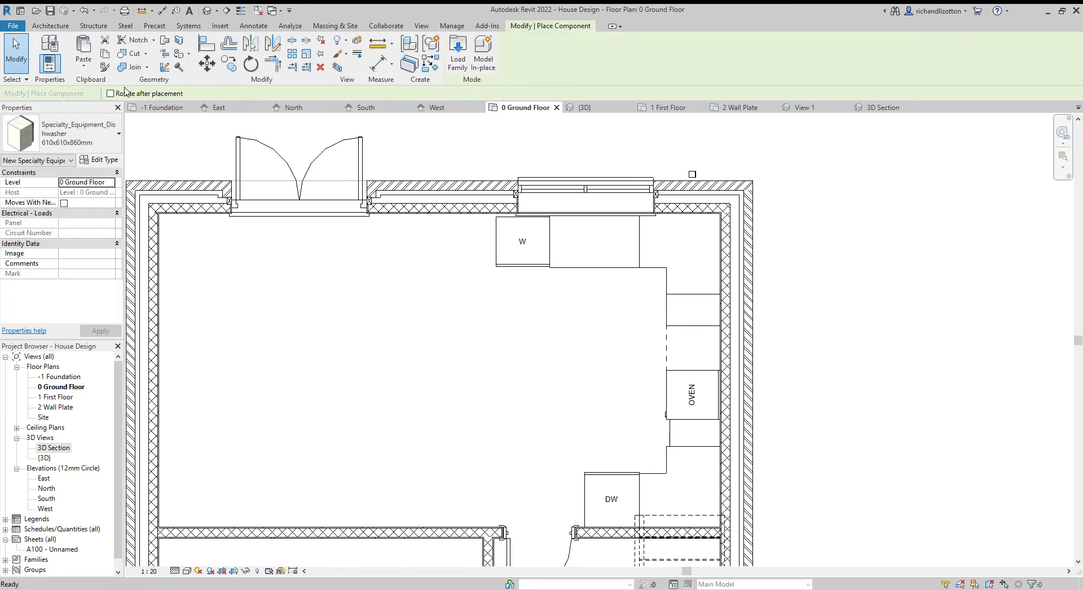
click(116, 141)
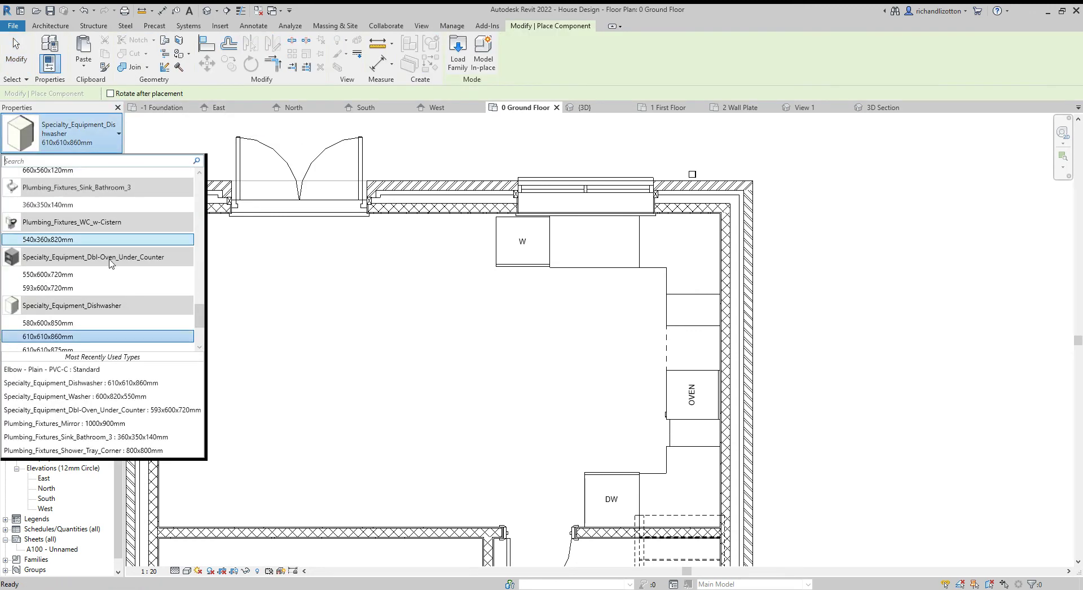
scroll(110, 261, down, 4)
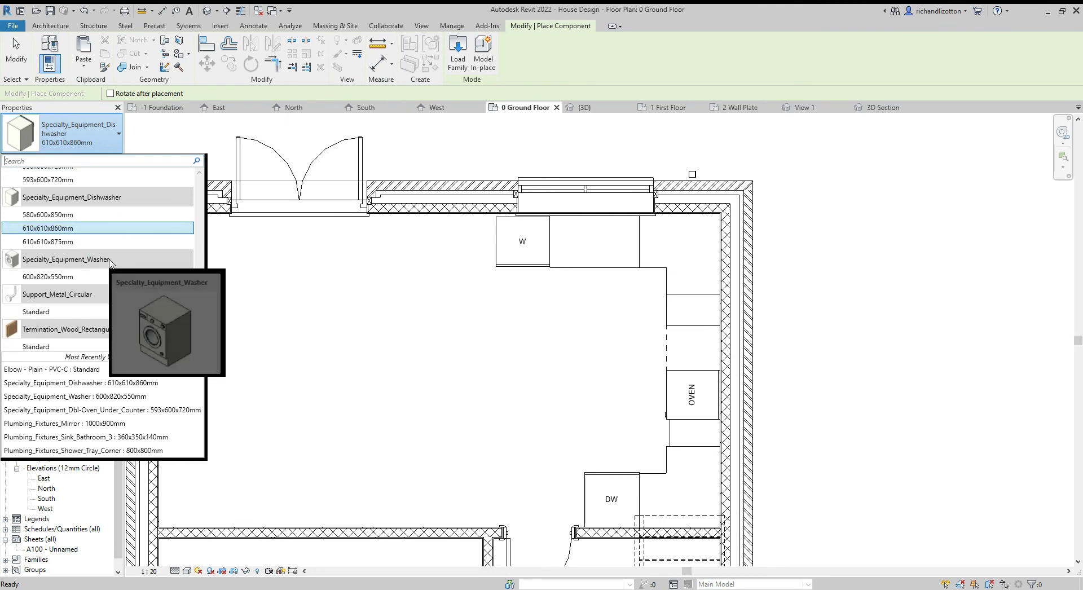
scroll(111, 263, up, 8)
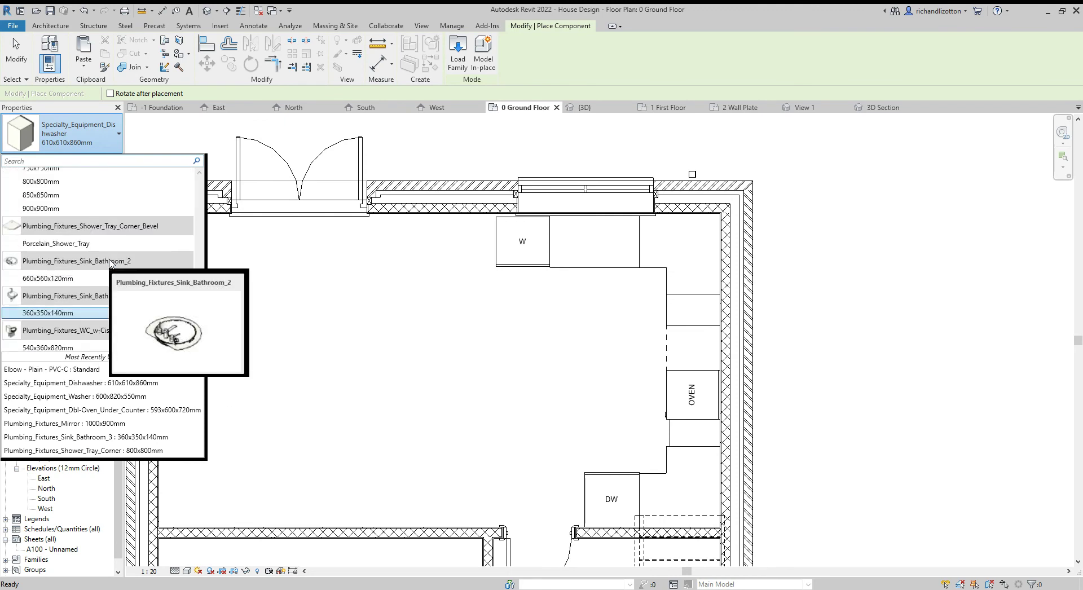
scroll(110, 262, up, 4)
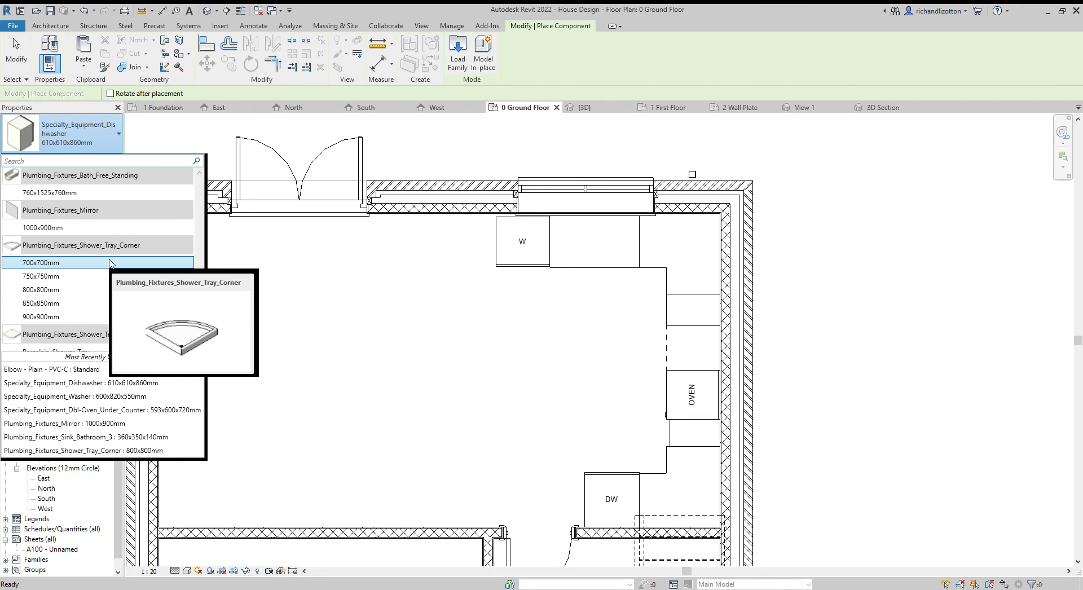
scroll(111, 263, down, 10)
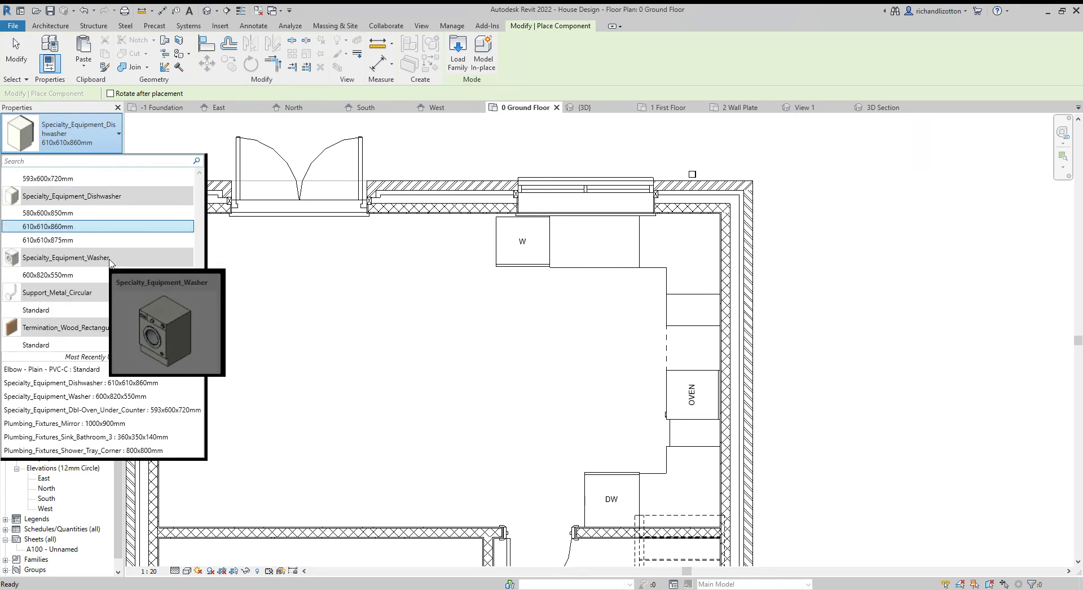
scroll(131, 261, up, 12)
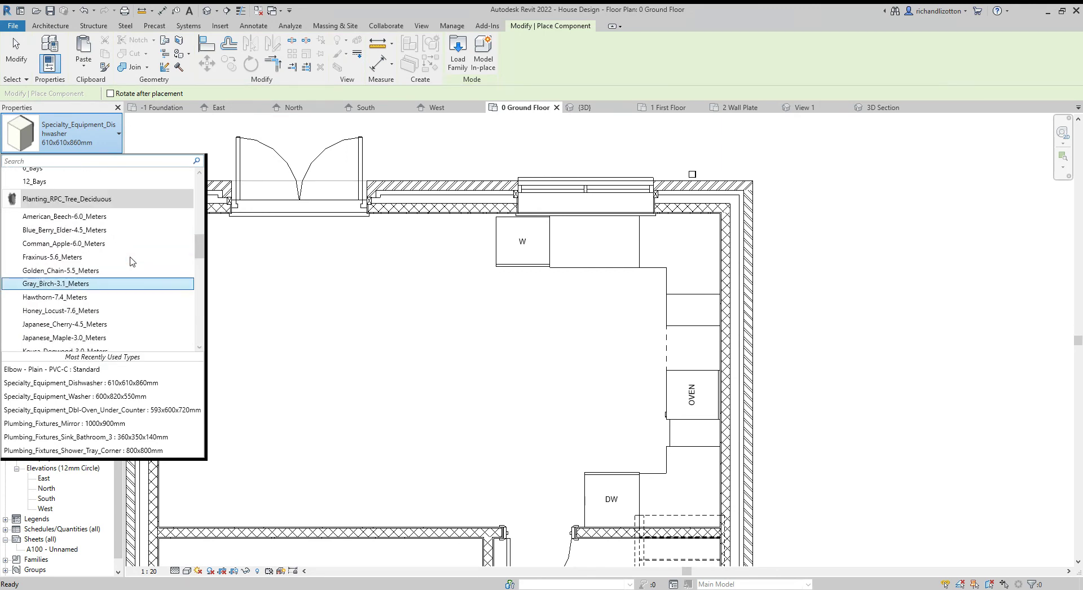
scroll(131, 261, up, 15)
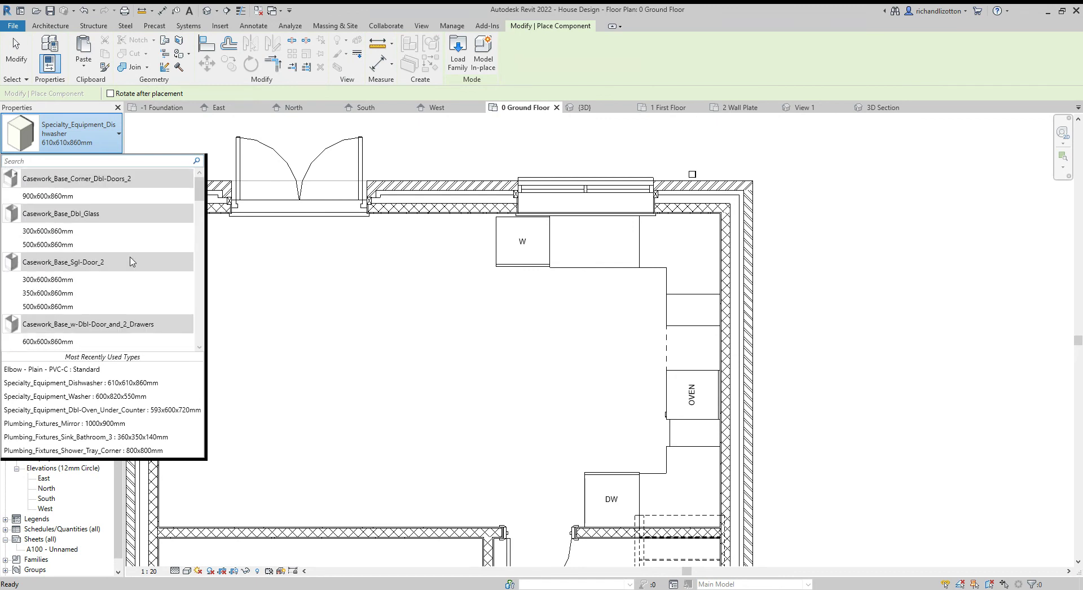
click(76, 196)
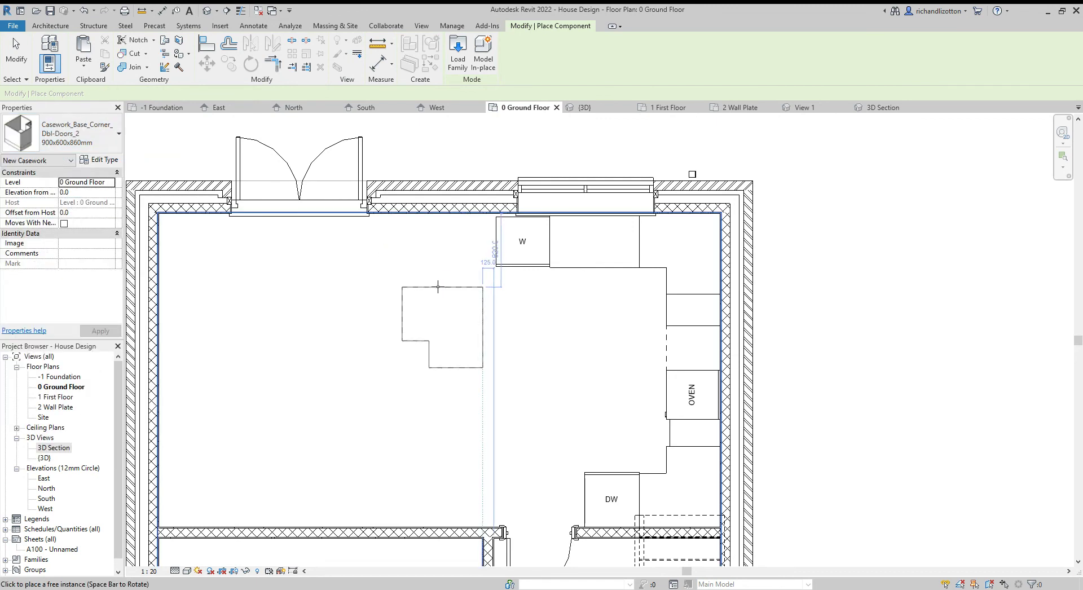
click(415, 259)
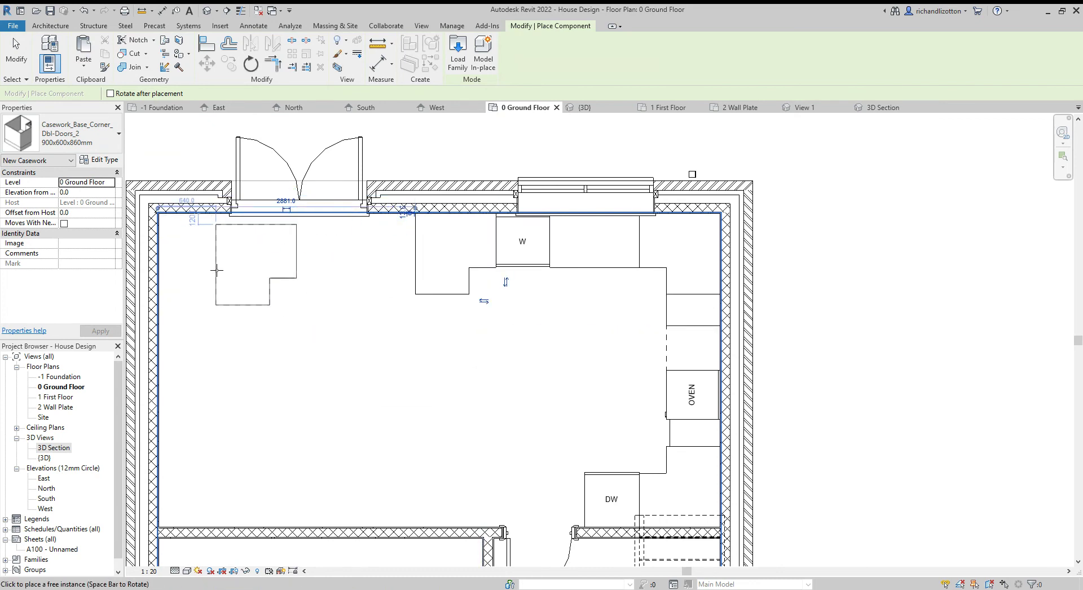
- Pick the 500x600x860mm single-door base cabinet type, then cancel without placing it
click(106, 139)
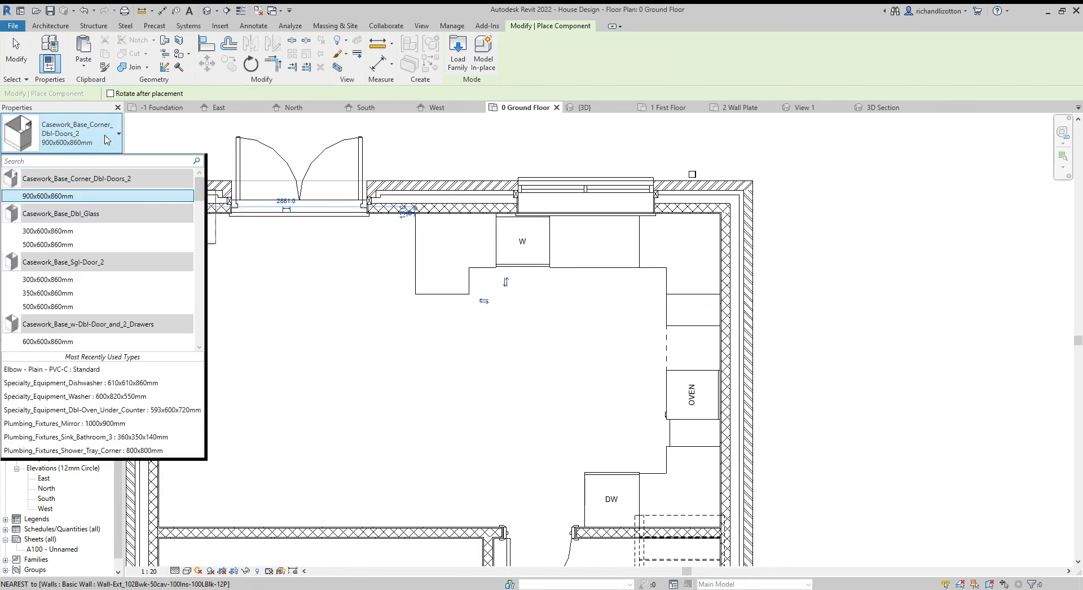
mouse_move(101, 307)
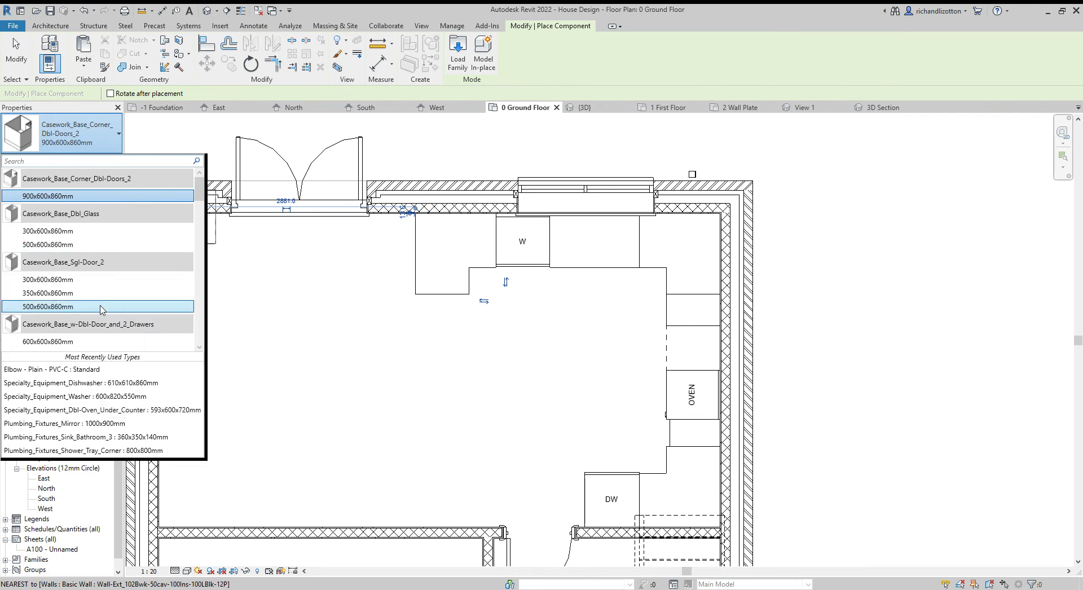
click(102, 306)
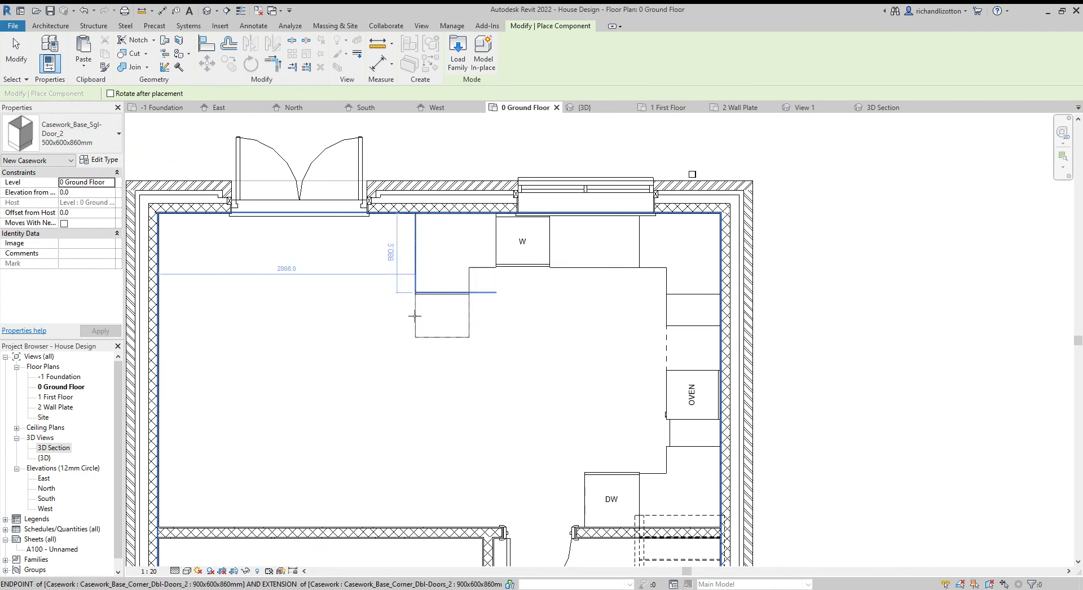
scroll(414, 316, up, 3)
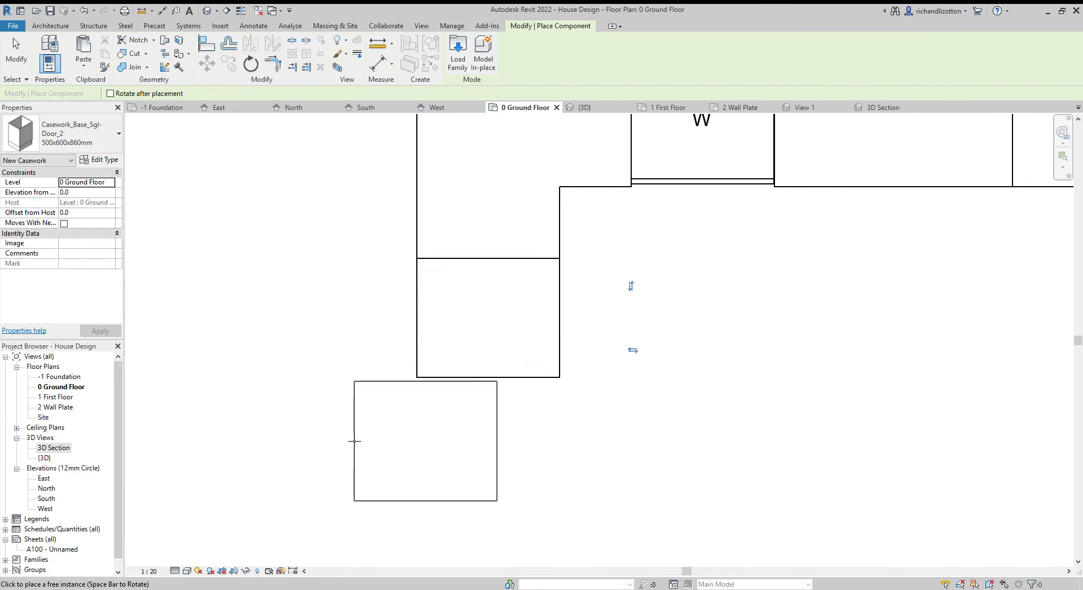
scroll(353, 404, down, 4)
middle_drag(461, 435, 547, 335)
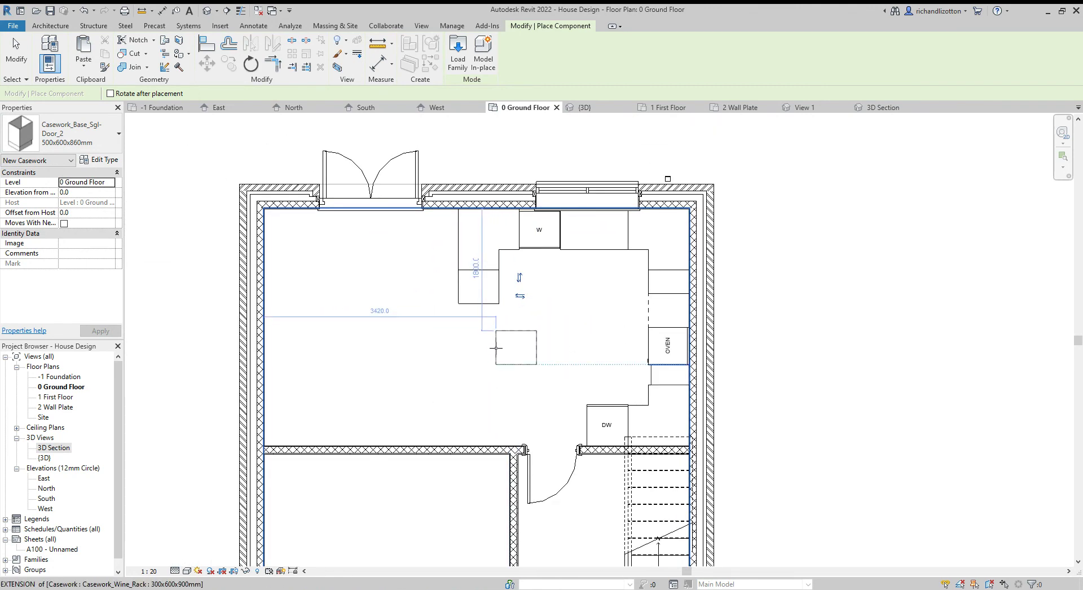
key(Escape)
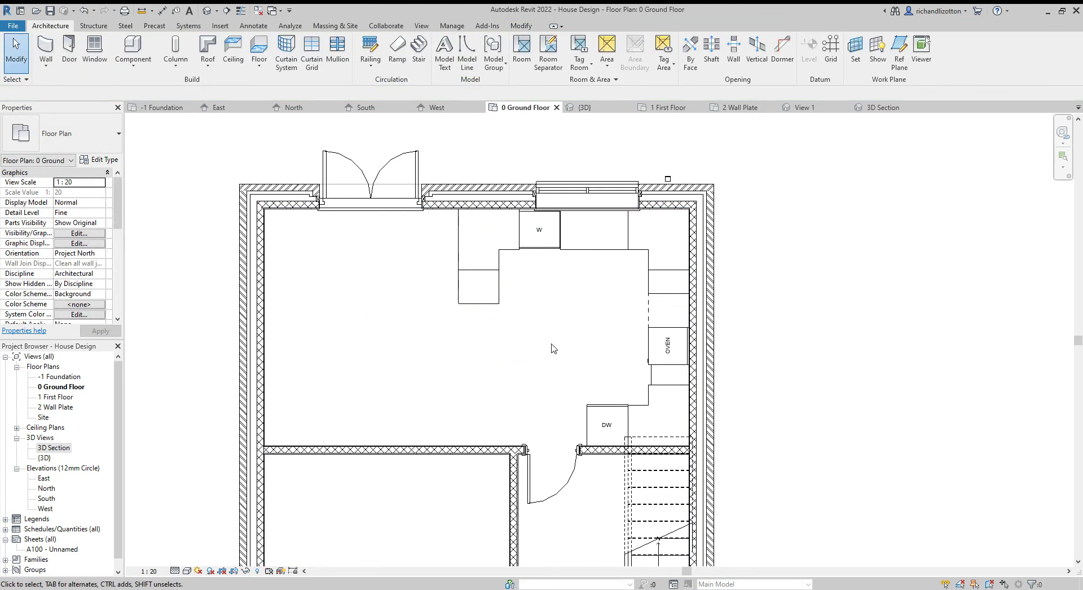
- Switch to the 3D Section view and orbit to a top-down look at the kitchen
click(883, 108)
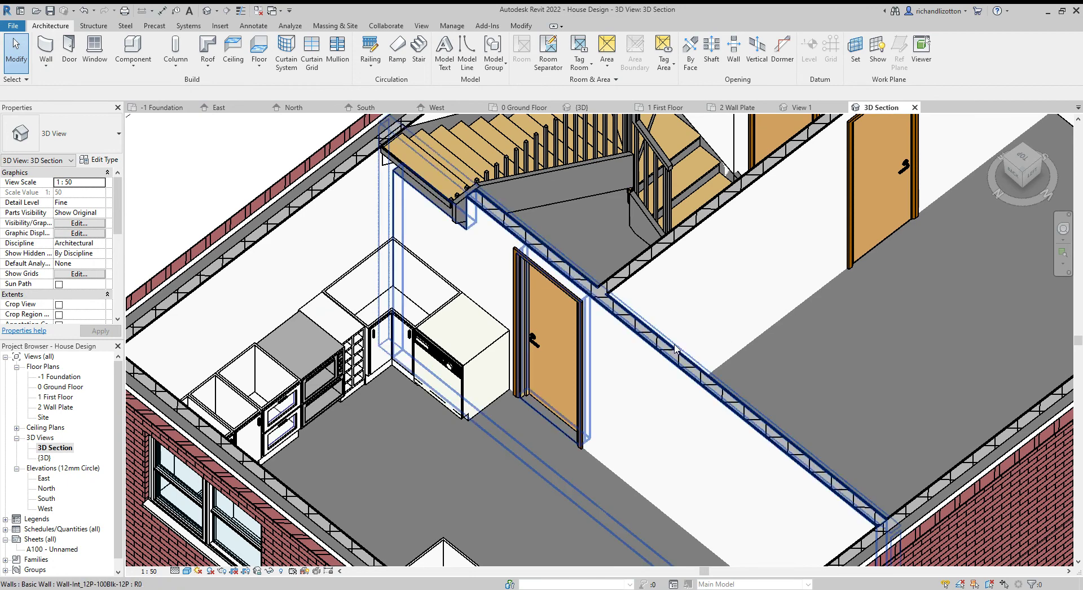
middle_drag(677, 347, 717, 250)
shift+middle_drag(788, 282, 635, 373)
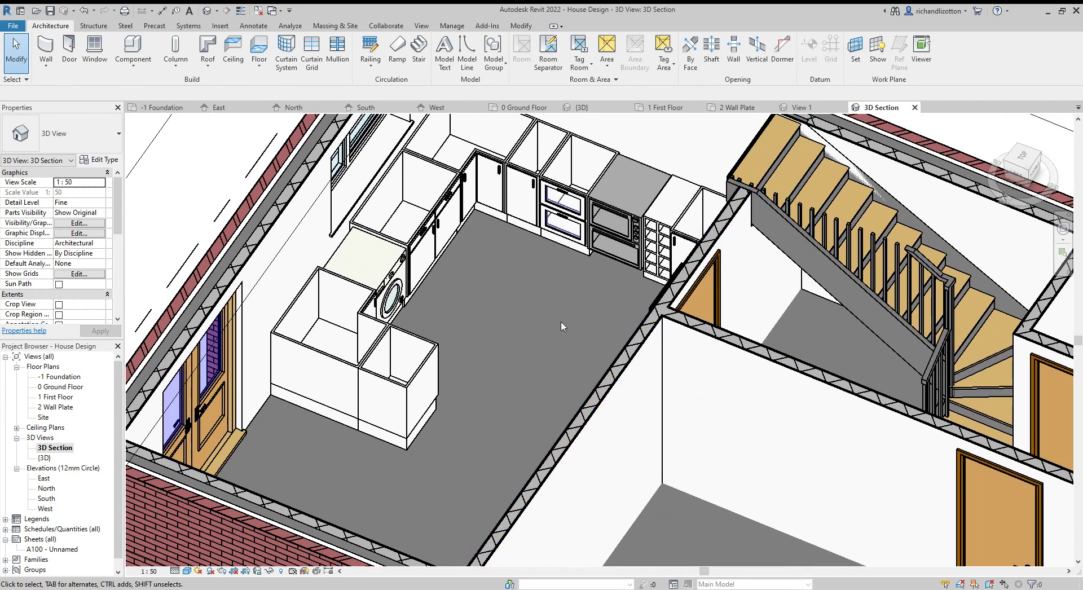
shift+middle_drag(561, 324, 585, 331)
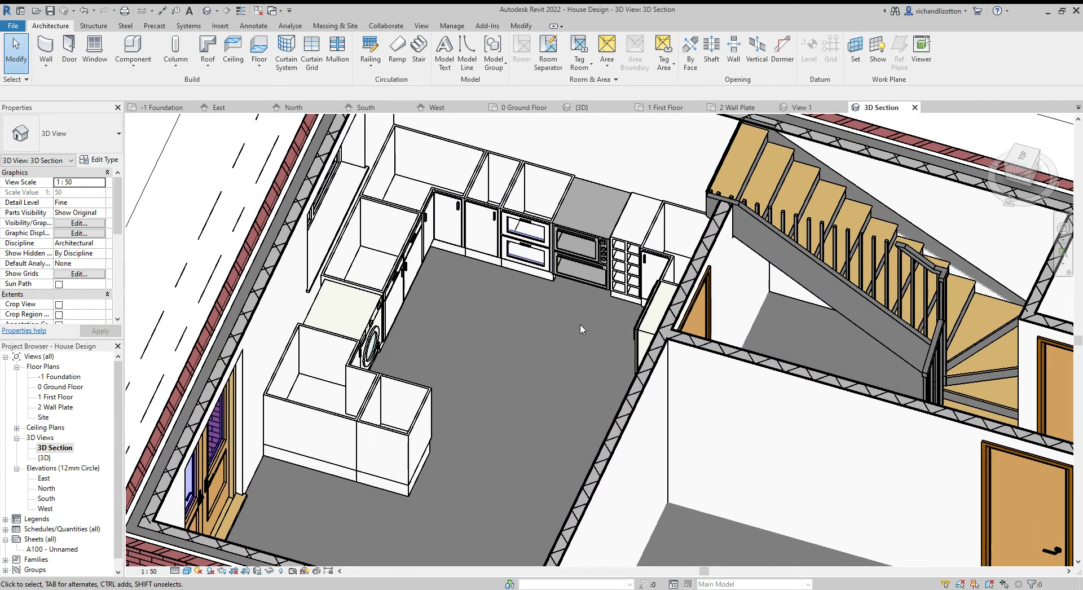